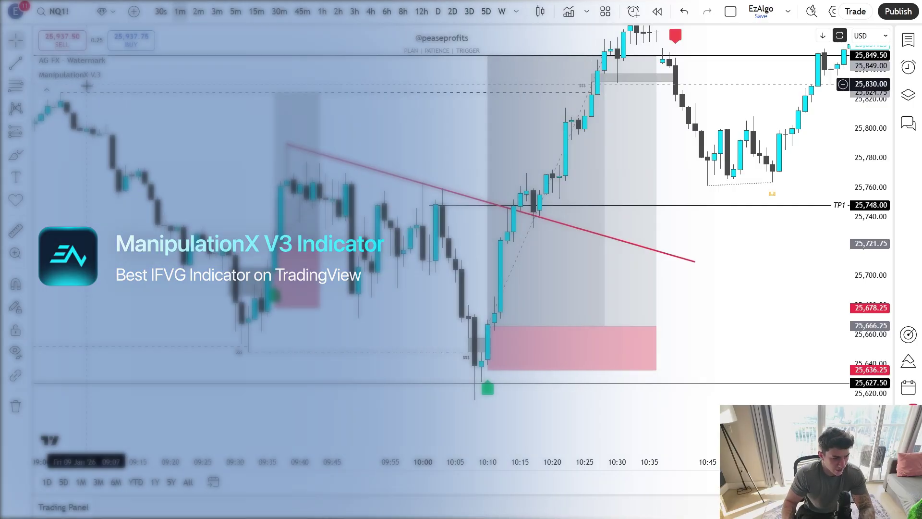
# - Examine the one-minute NQ1! chart's buy and sell signals from the overnight session through the morning long trades
pyautogui.moveTo(391, 321); pyautogui.dragTo(387, 319)
pyautogui.click(616, 276)
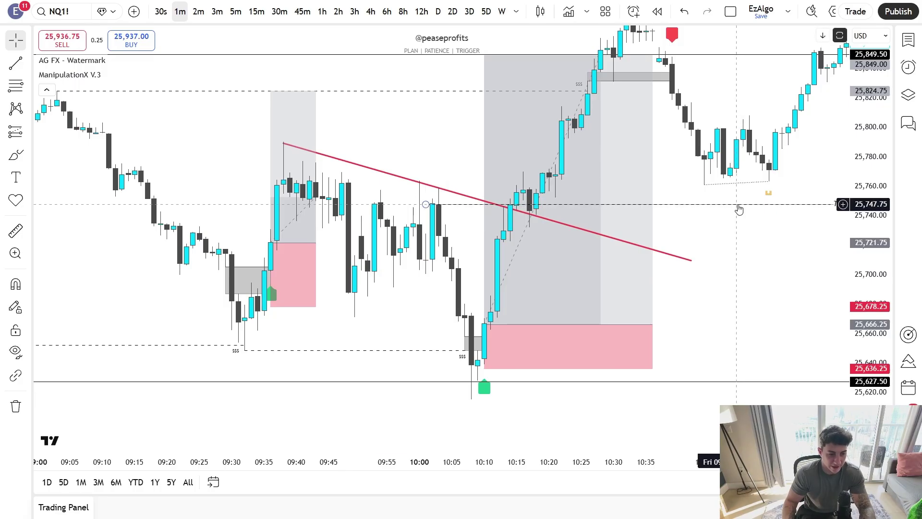
pyautogui.scroll(-4, 432, 298)
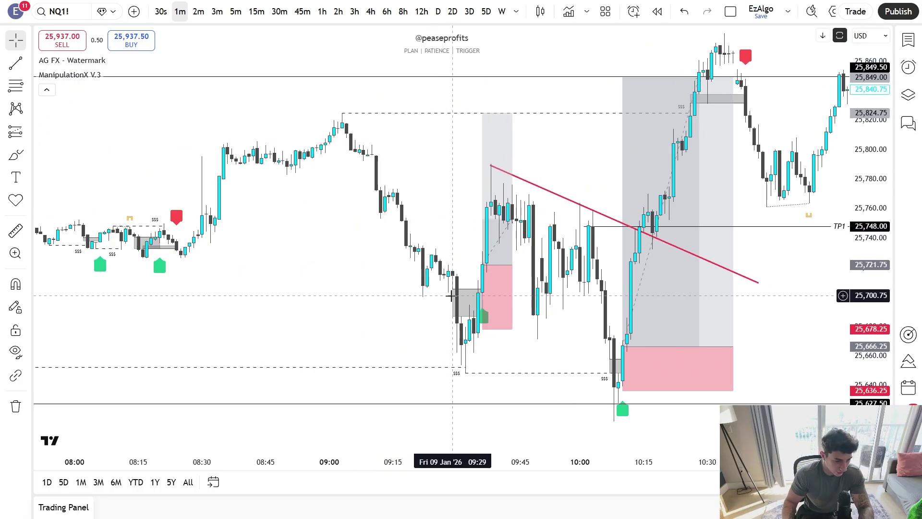
pyautogui.scroll(-6, 367, 284)
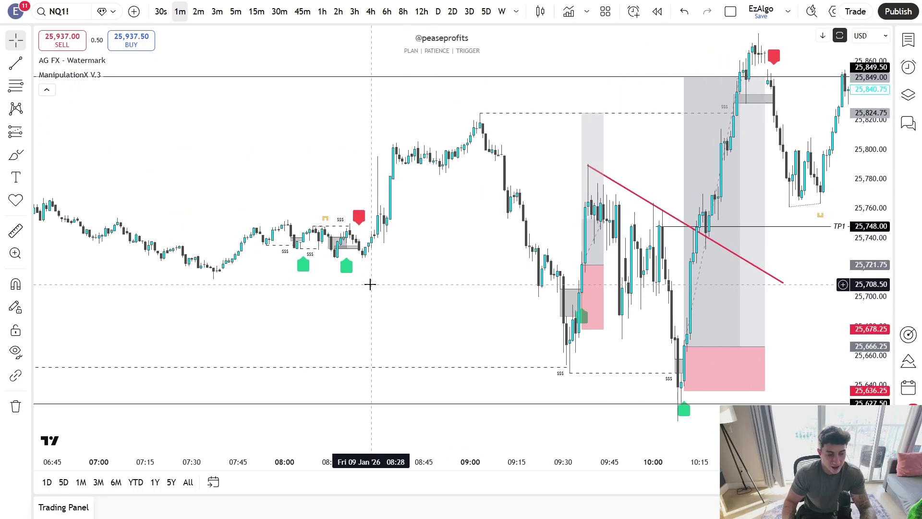
pyautogui.moveTo(373, 285); pyautogui.dragTo(616, 280)
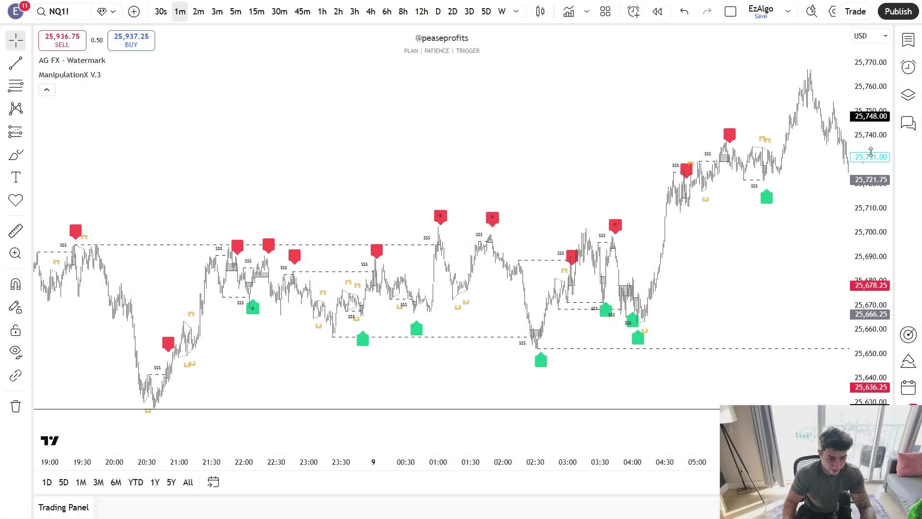
pyautogui.scroll(3, 656, 266)
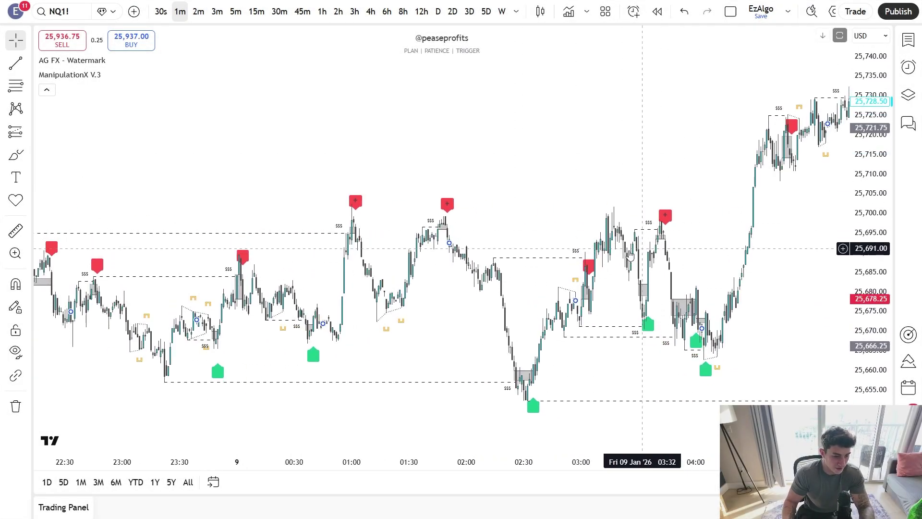
pyautogui.scroll(3, 709, 261)
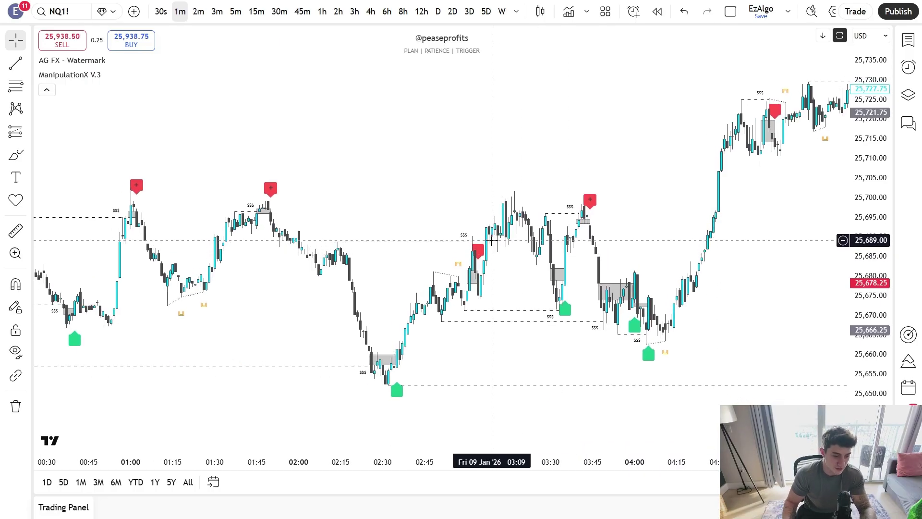
pyautogui.moveTo(549, 225); pyautogui.dragTo(384, 269)
pyautogui.scroll(-3, 627, 212)
pyautogui.moveTo(624, 226); pyautogui.dragTo(312, 298)
pyautogui.moveTo(545, 287); pyautogui.dragTo(330, 349)
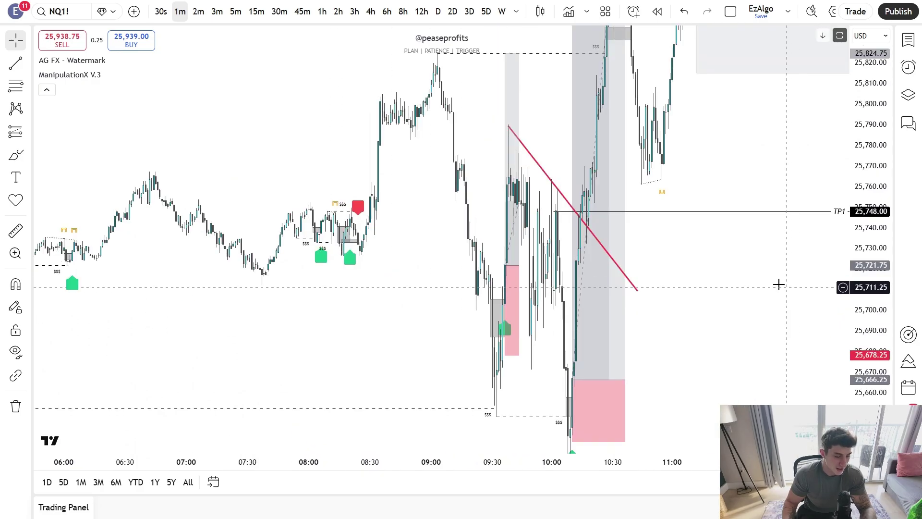
pyautogui.scroll(3, 778, 284)
pyautogui.moveTo(878, 248); pyautogui.dragTo(874, 365)
pyautogui.scroll(2, 658, 259)
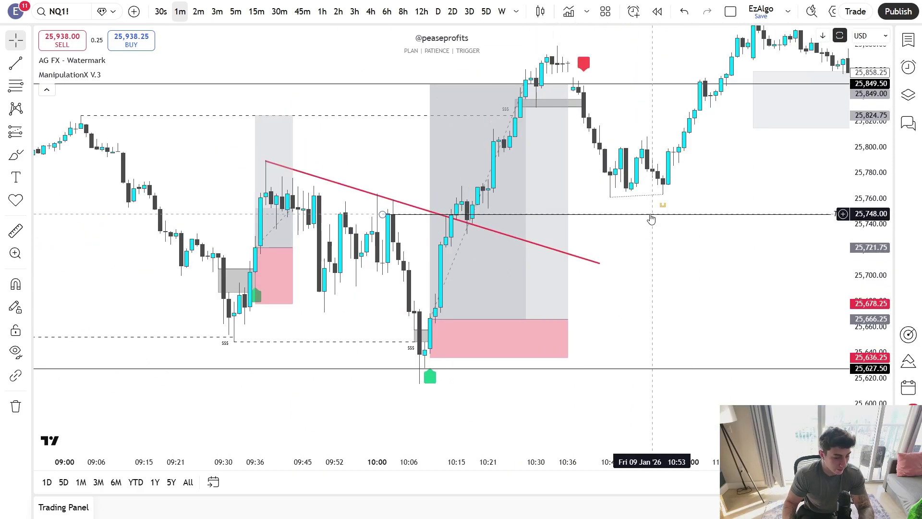
pyautogui.click(651, 215)
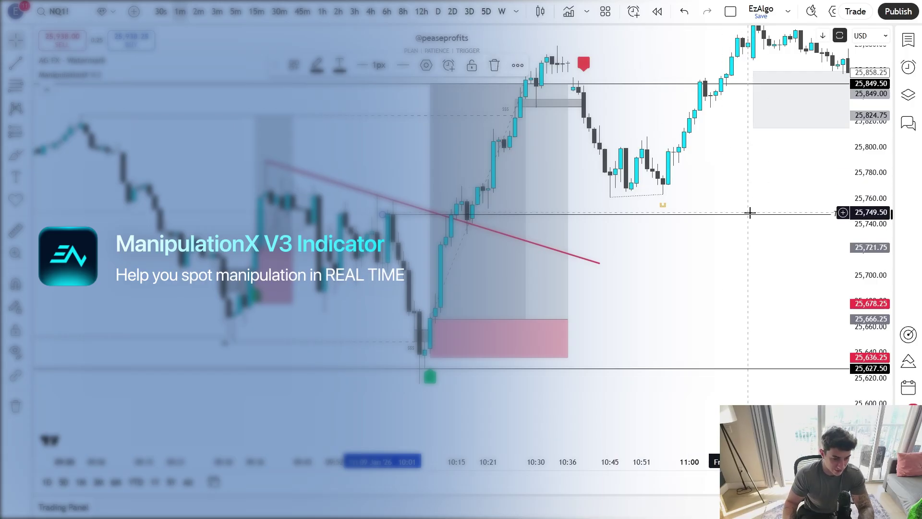
pyautogui.moveTo(750, 218); pyautogui.dragTo(806, 210)
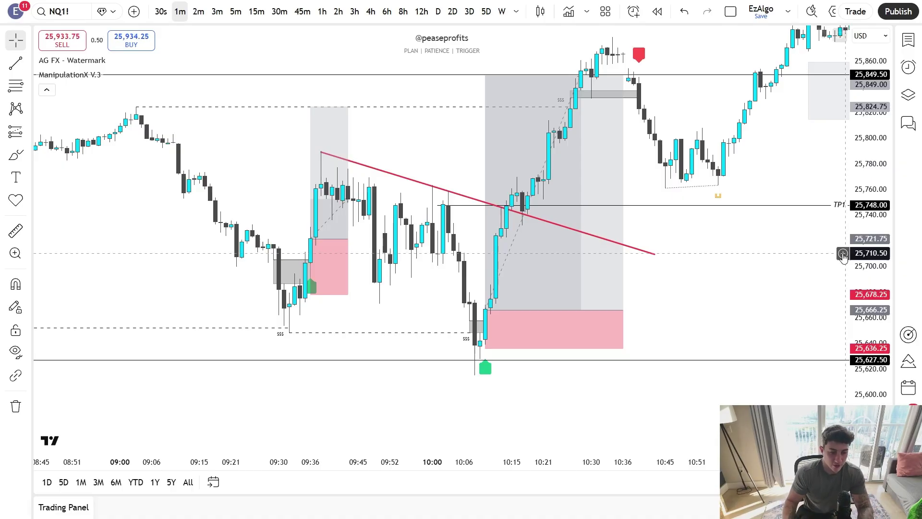
# - Move the entry of the second long position to 25,667.25 at 10:11
pyautogui.moveTo(731, 261); pyautogui.dragTo(766, 253)
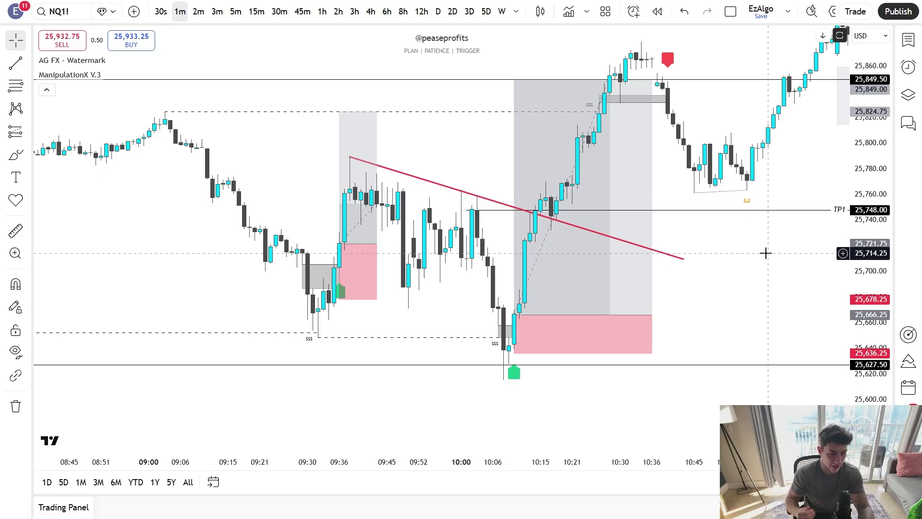
pyautogui.moveTo(345, 248)
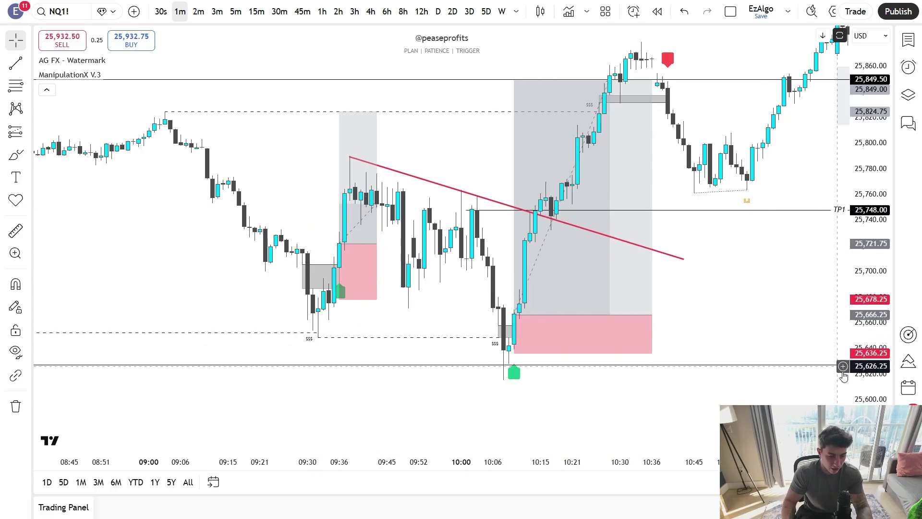
pyautogui.moveTo(738, 345); pyautogui.dragTo(742, 296)
pyautogui.moveTo(517, 267)
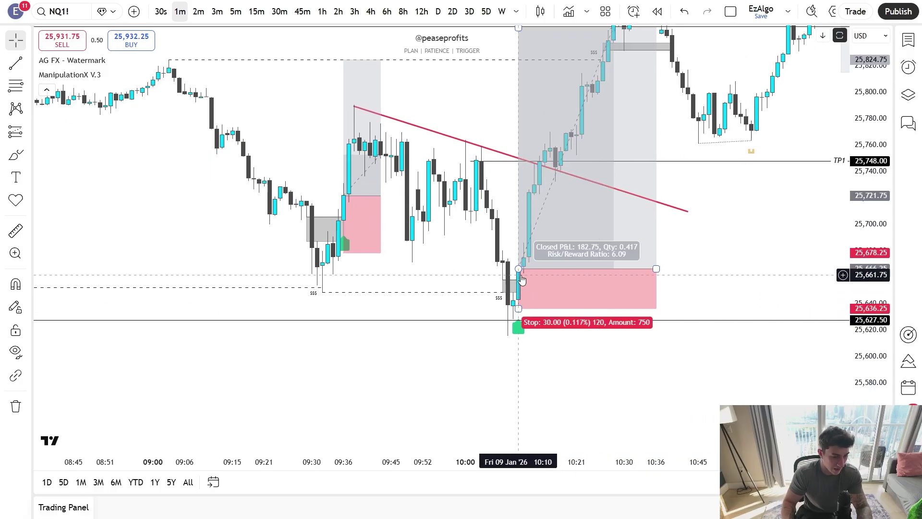
pyautogui.moveTo(518, 268); pyautogui.dragTo(524, 267)
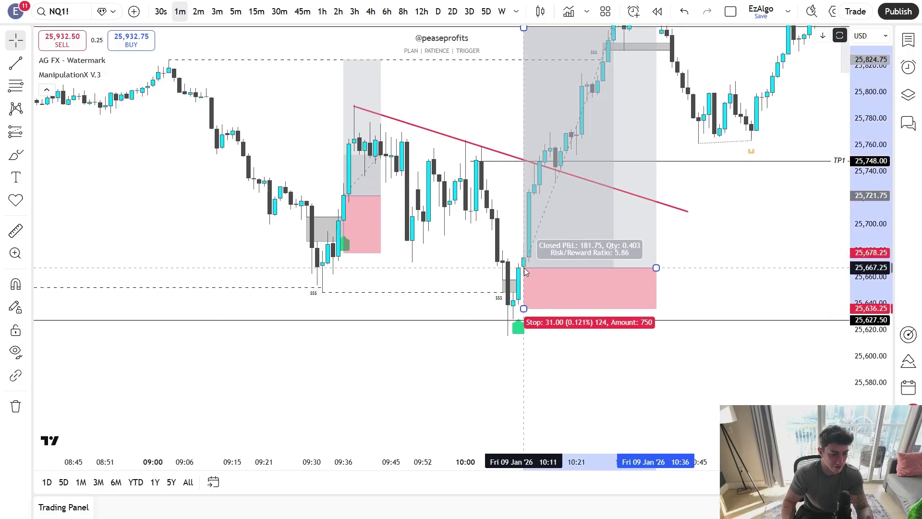
pyautogui.click(481, 270)
pyautogui.moveTo(870, 267); pyautogui.dragTo(870, 219)
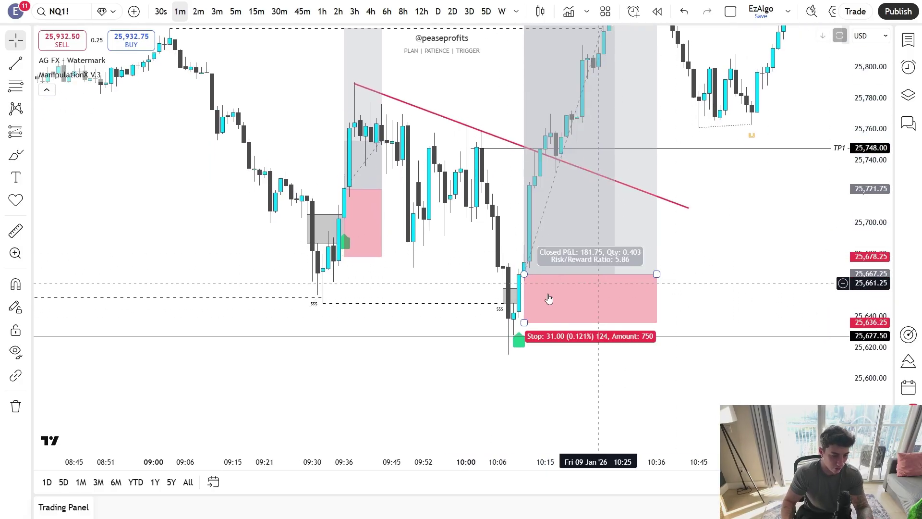
pyautogui.moveTo(499, 242); pyautogui.dragTo(570, 325)
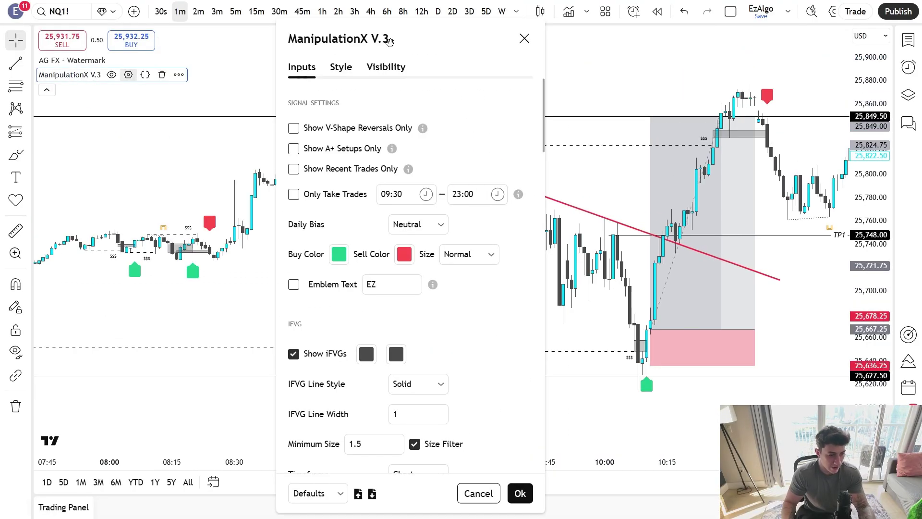
# - Review the input settings of the ManipulationX V.3 indicator
pyautogui.moveTo(387, 42); pyautogui.dragTo(336, 31)
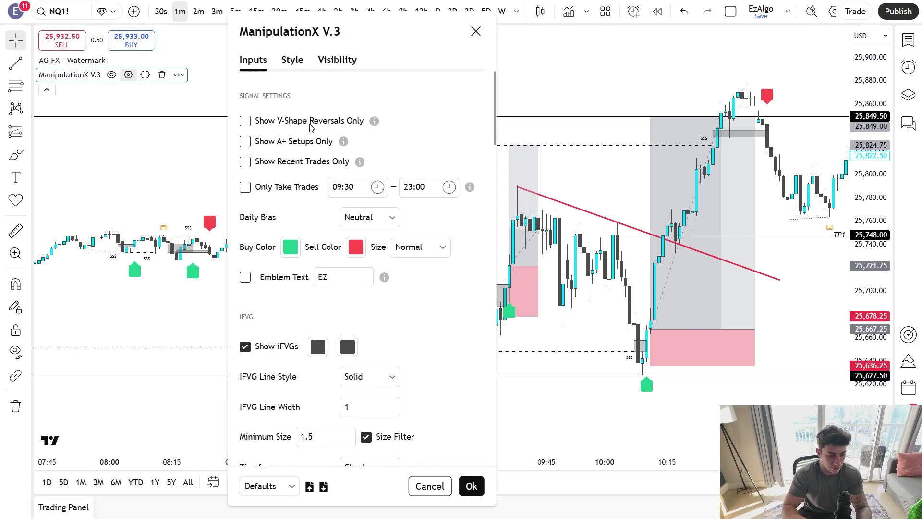
pyautogui.scroll(-10, 311, 126)
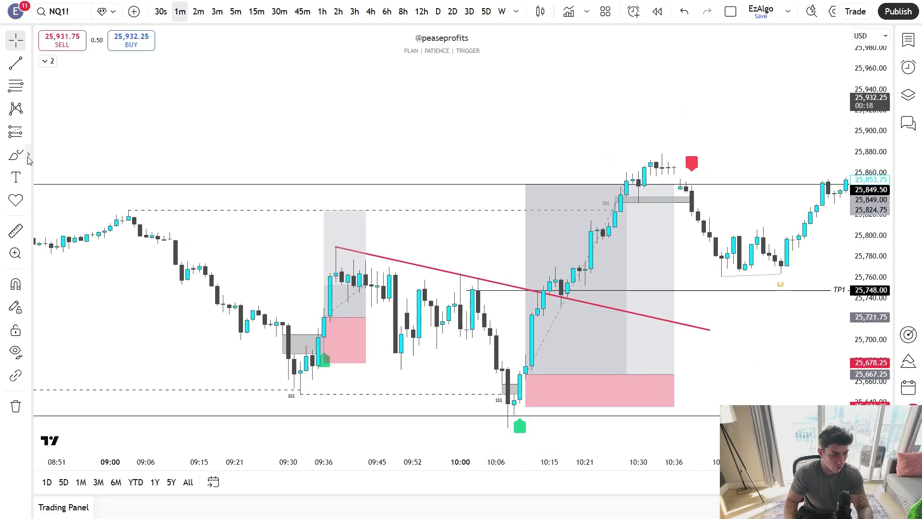
# - Place a text note in the empty area above the price action and set its font size to 20
pyautogui.click(28, 157)
pyautogui.click(15, 177)
pyautogui.click(346, 83)
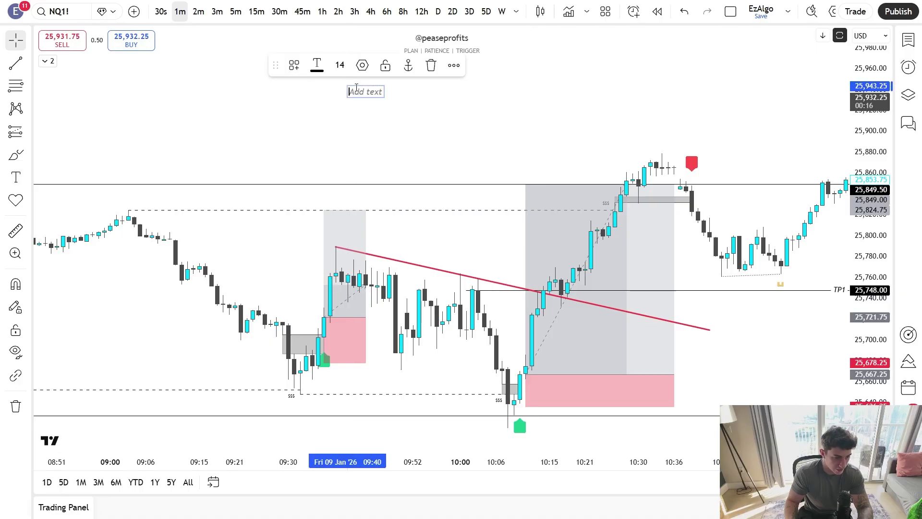
pyautogui.click(340, 65)
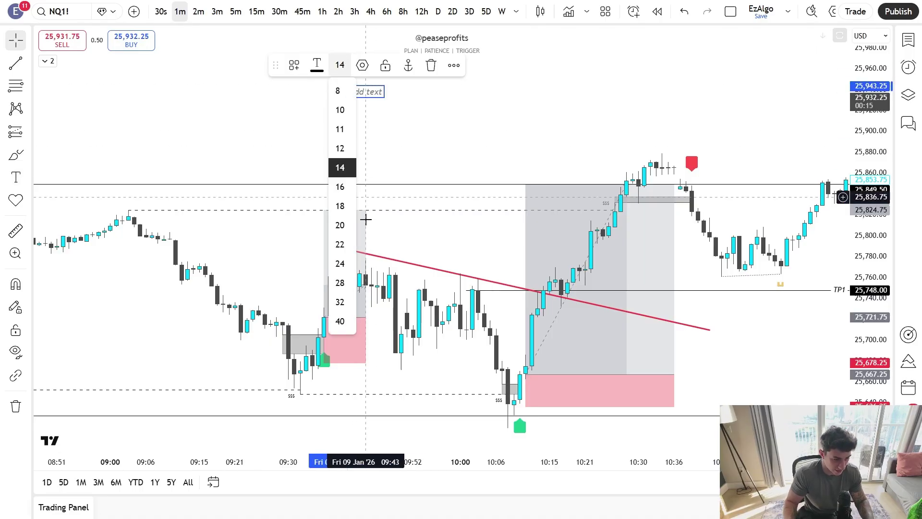
pyautogui.click(340, 225)
# - Enter "1. Sweep of external liquidity/delivering from HTF FVG" as the note's text and shift the note slightly
pyautogui.write('1. Swee')
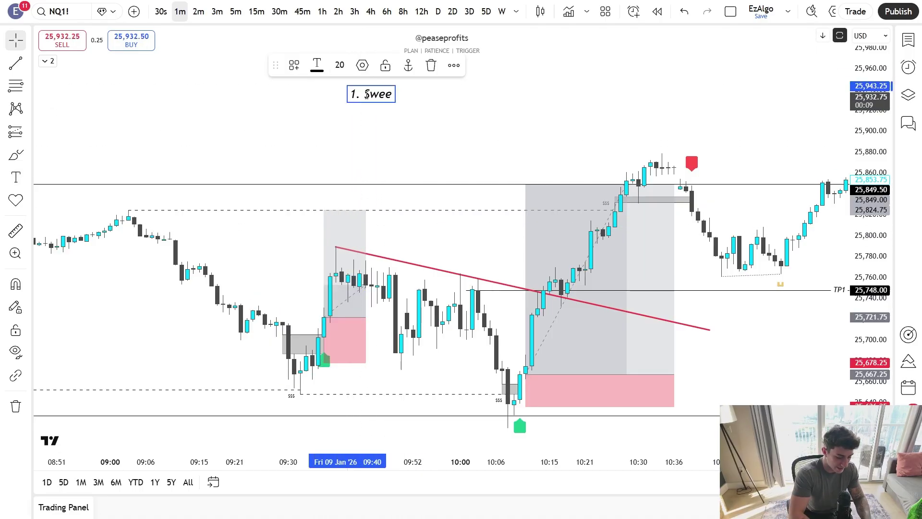
pyautogui.write('p of external ')
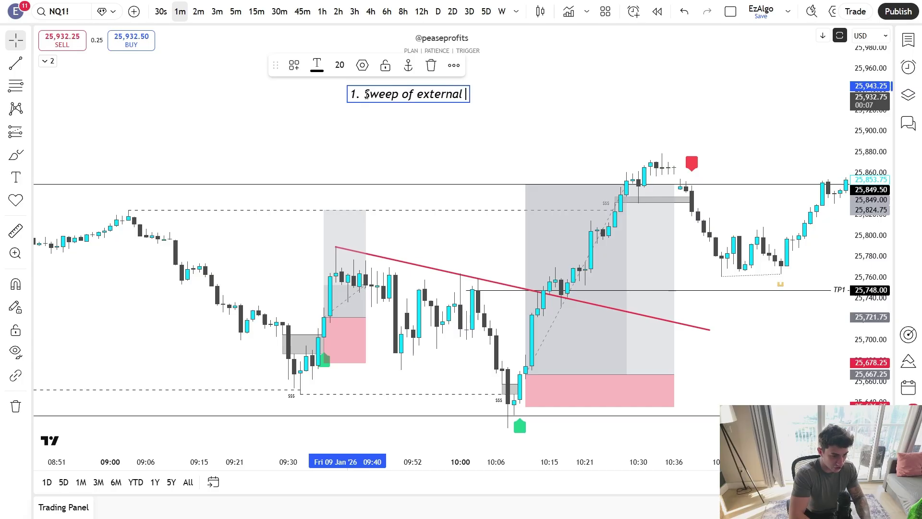
pyautogui.write('liqudit')
pyautogui.press('BackSpace')
pyautogui.press('BackSpace')
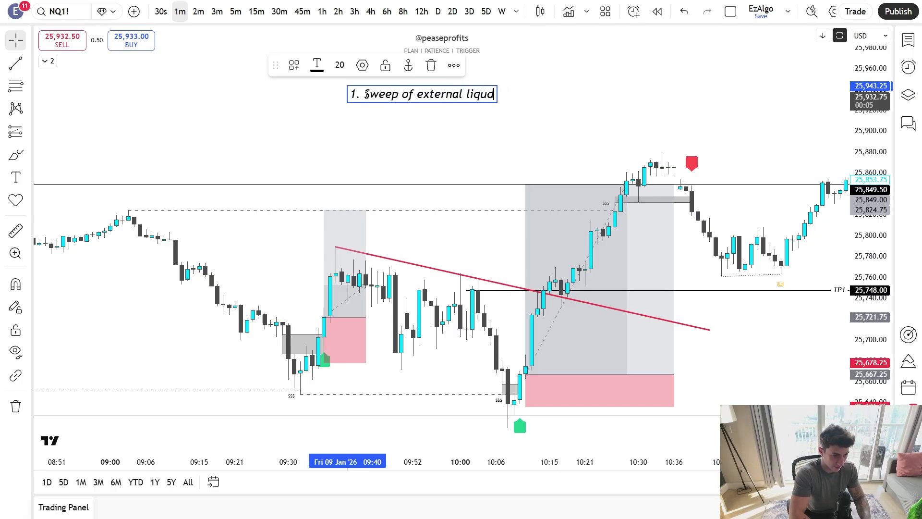
pyautogui.press('BackSpace')
pyautogui.write('idity')
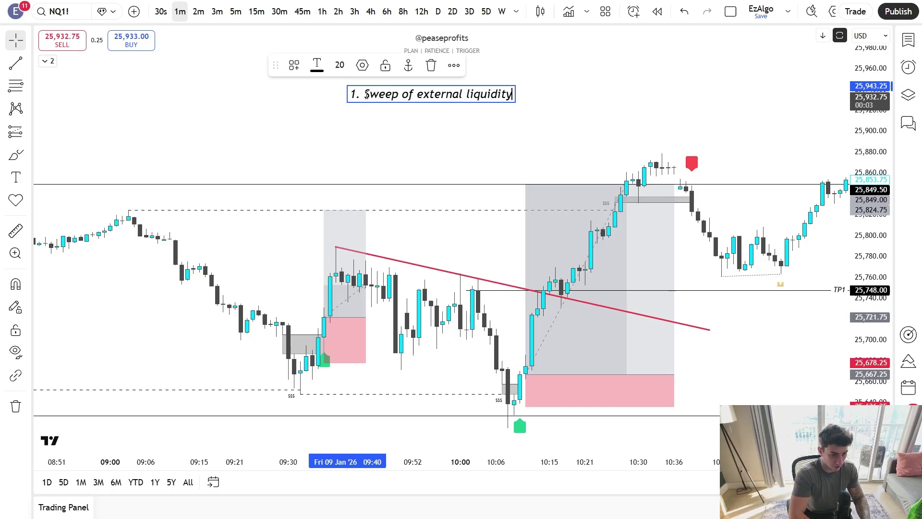
pyautogui.write('/deliveri')
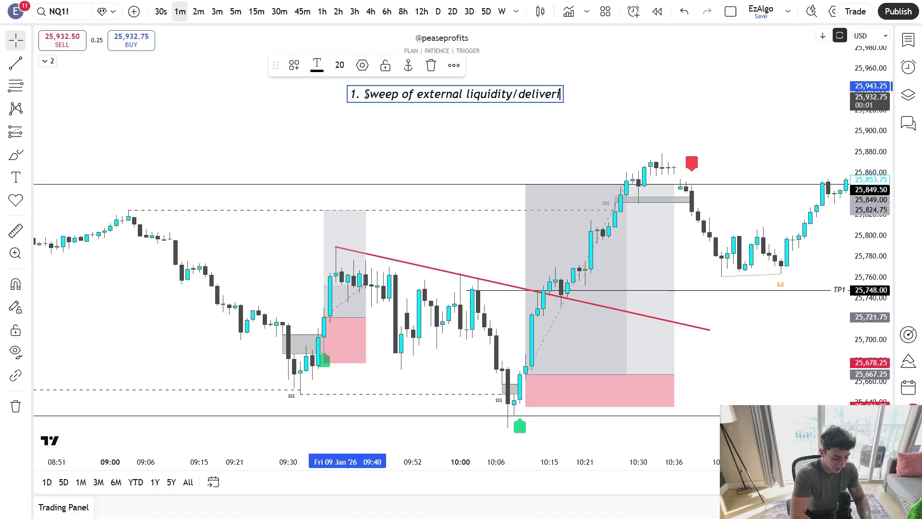
pyautogui.write('ng from HTF FVG')
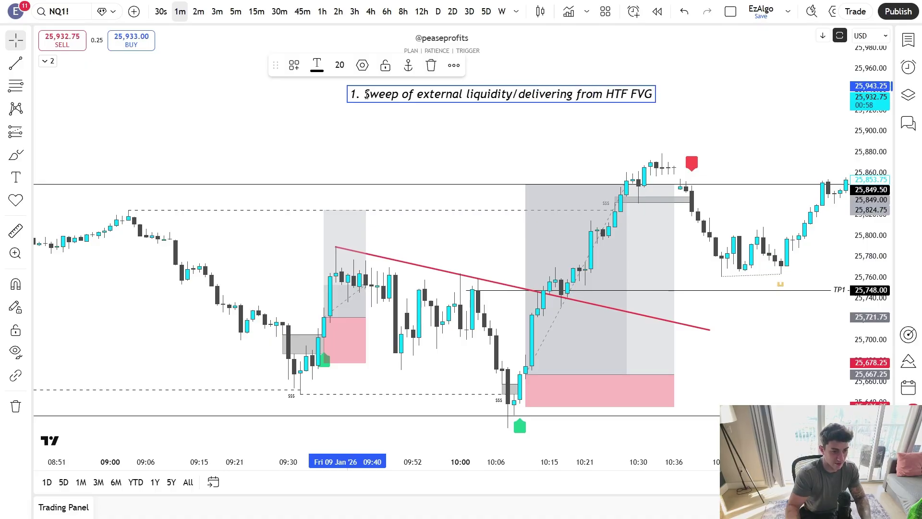
pyautogui.click(431, 145)
pyautogui.moveTo(485, 94)
pyautogui.mouseDown()
pyautogui.moveTo(473, 100)
pyautogui.moveTo(497, 106)
pyautogui.mouseUp()
pyautogui.moveTo(489, 167); pyautogui.dragTo(465, 138)
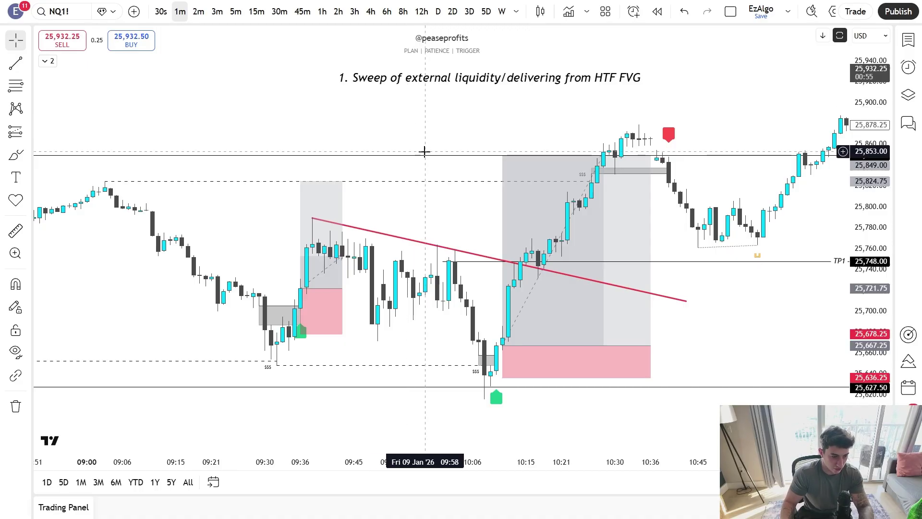
# - Circle the swing high just after 09:00 with the Brush and undo the stroke
pyautogui.scroll(-2, 447, 154)
pyautogui.scroll(3, 465, 158)
pyautogui.moveTo(870, 188); pyautogui.dragTo(870, 53)
pyautogui.scroll(-5, 495, 287)
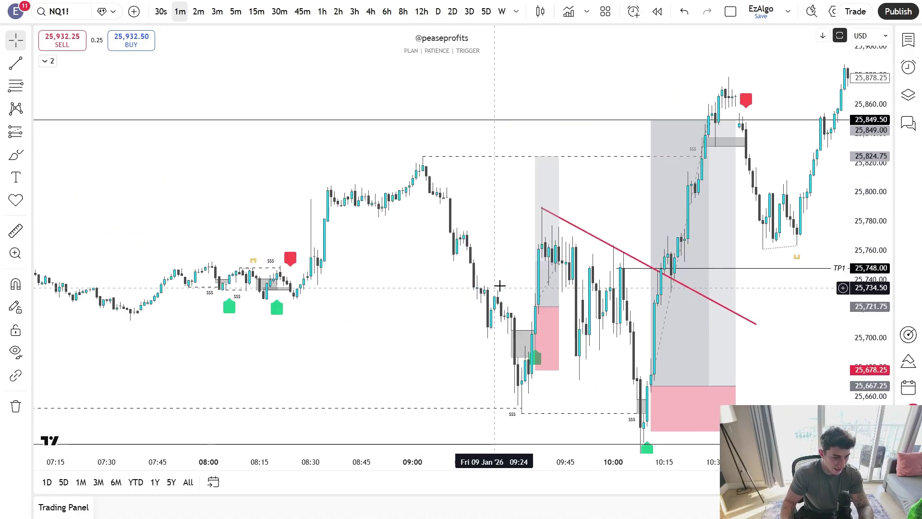
pyautogui.click(16, 155)
pyautogui.moveTo(436, 140)
pyautogui.mouseDown()
pyautogui.moveTo(415, 163)
pyautogui.moveTo(440, 151)
pyautogui.mouseUp()
pyautogui.hotkey('ctrl', 'z')
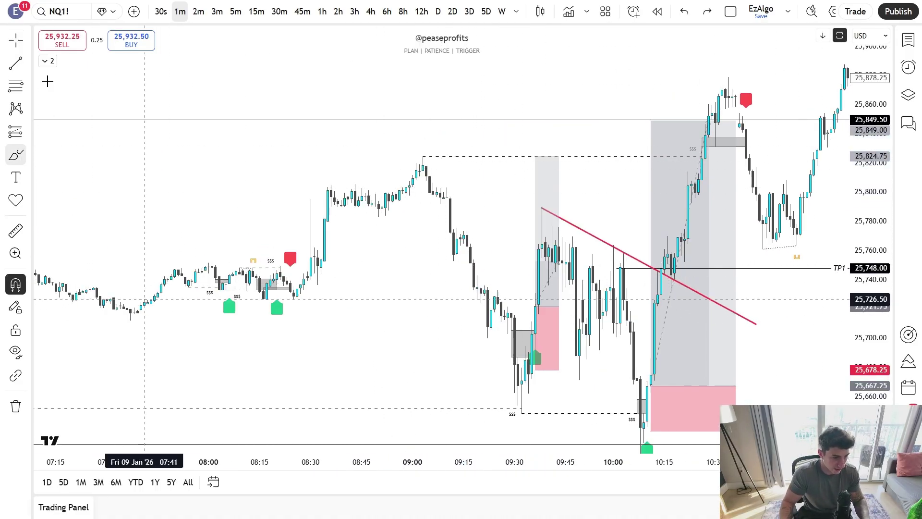
# - Circle the liquidity sweep at the low just before 10:10 with the Brush and undo the stroke
pyautogui.moveTo(253, 298); pyautogui.dragTo(171, 160)
pyautogui.click(16, 155)
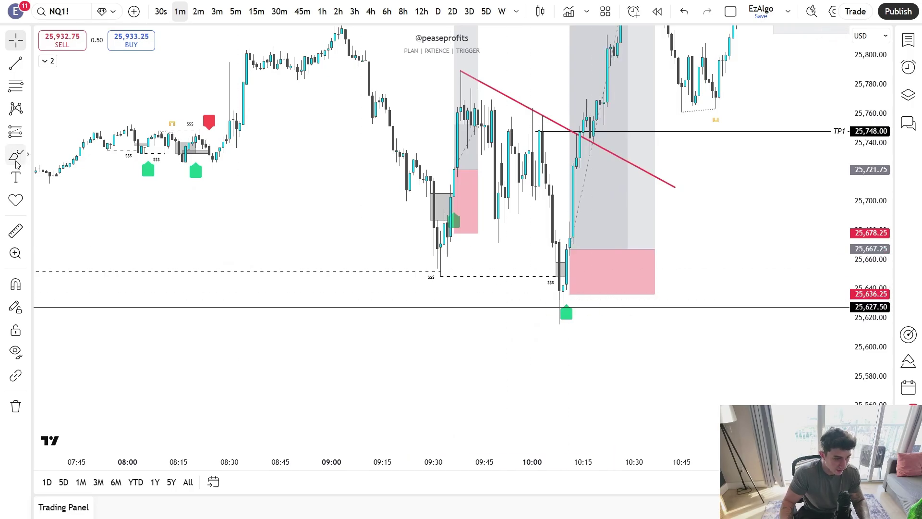
pyautogui.moveTo(581, 279); pyautogui.dragTo(559, 275)
pyautogui.hotkey('ctrl', 'z')
# - Mark the 10:00 high with Brush strokes, circle where the rally passes that level, undo the strokes and return to the normal cursor
pyautogui.scroll(-5, 478, 268)
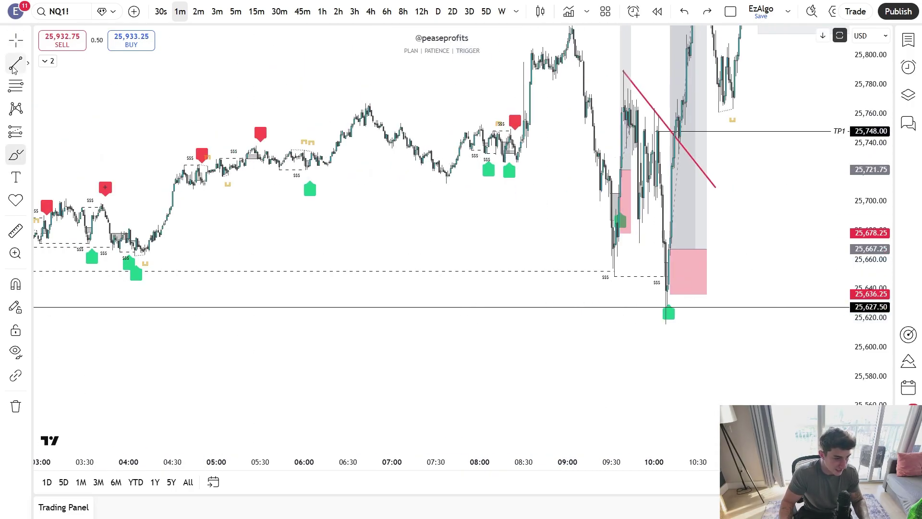
pyautogui.scroll(10, 391, 273)
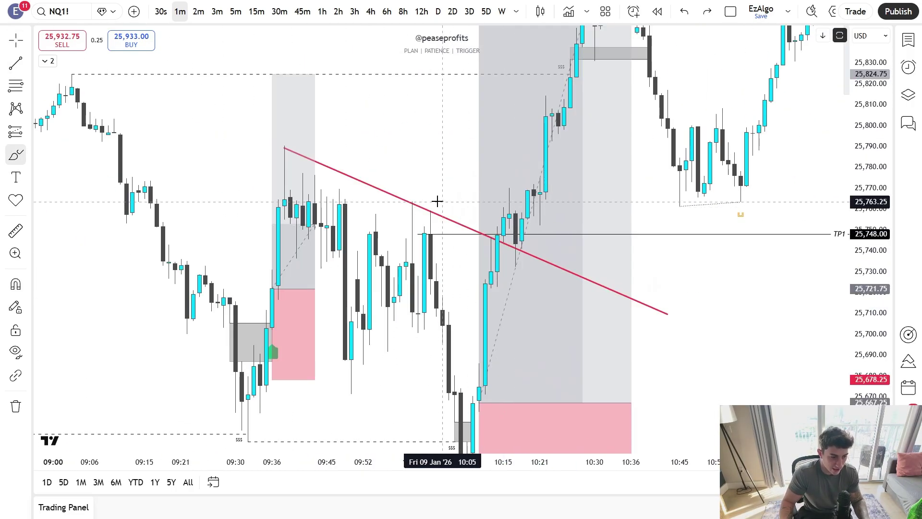
pyautogui.moveTo(409, 202)
pyautogui.mouseDown()
pyautogui.moveTo(525, 204)
pyautogui.moveTo(503, 188)
pyautogui.mouseUp()
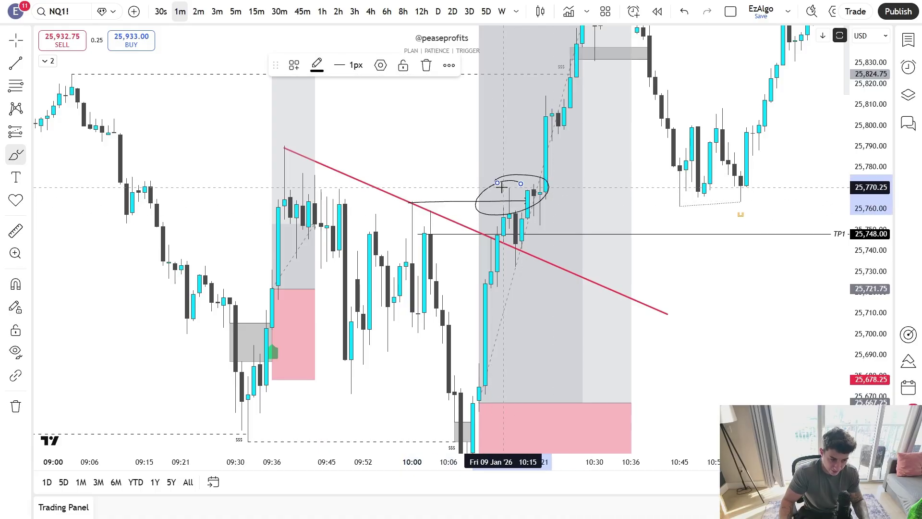
pyautogui.hotkey('ctrl', 'z')
pyautogui.moveTo(417, 200); pyautogui.dragTo(424, 196)
pyautogui.hotkey('ctrl', 'z')
pyautogui.hotkey('ctrl', 'z')
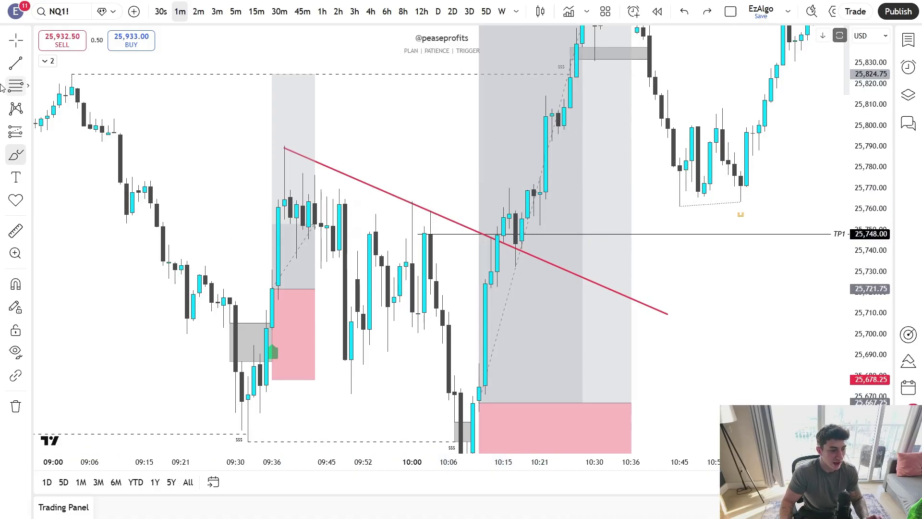
pyautogui.click(16, 40)
pyautogui.scroll(-5, 621, 204)
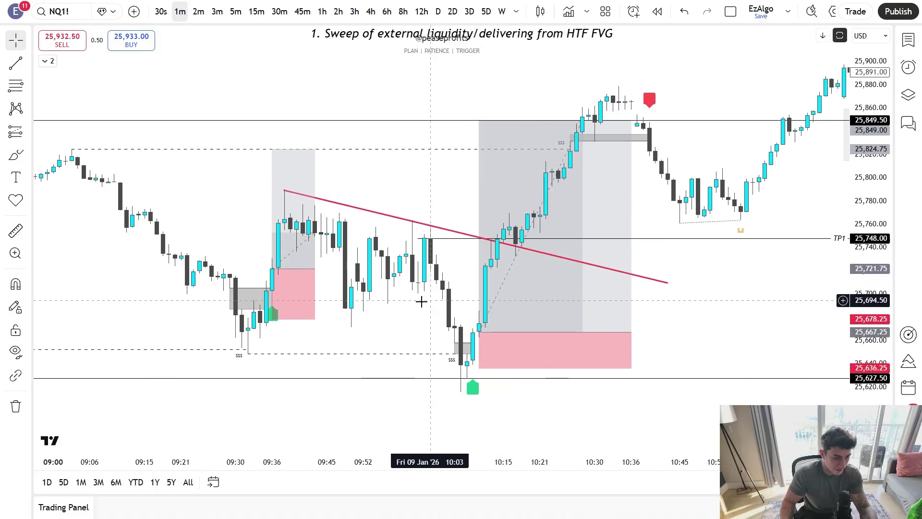
# - Move the liquidity-sweep note into the clear space above the 09:00–10:30 price action
pyautogui.moveTo(307, 231); pyautogui.dragTo(271, 303)
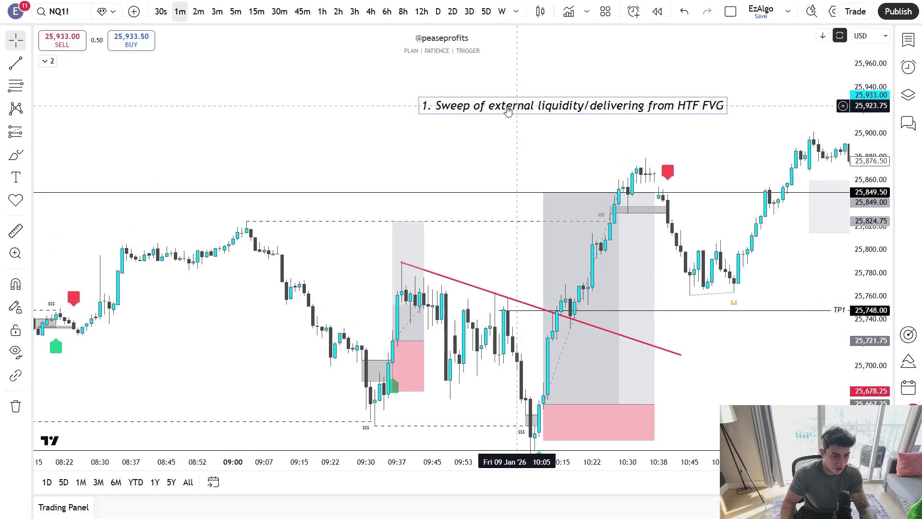
pyautogui.moveTo(495, 106); pyautogui.dragTo(385, 130)
pyautogui.moveTo(455, 206); pyautogui.dragTo(455, 146)
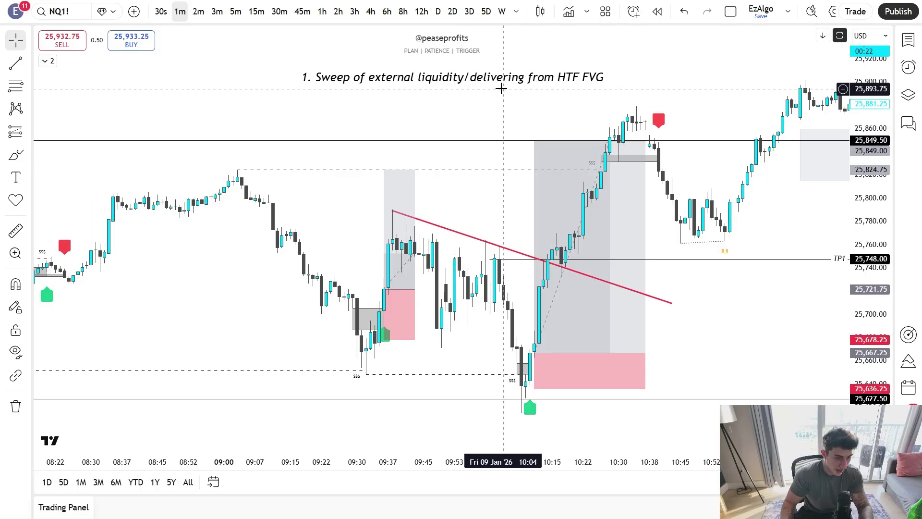
pyautogui.moveTo(496, 77); pyautogui.dragTo(495, 94)
pyautogui.moveTo(552, 108); pyautogui.dragTo(417, 122)
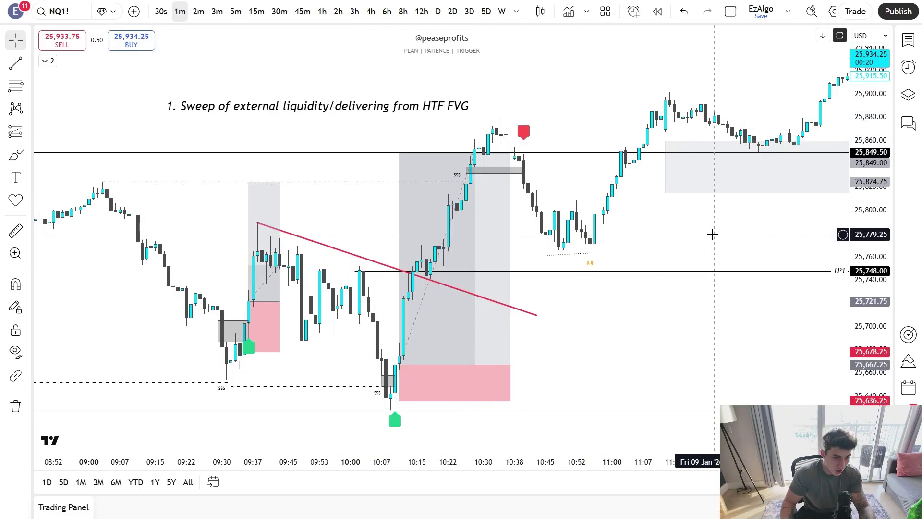
pyautogui.moveTo(713, 233); pyautogui.dragTo(687, 256)
pyautogui.moveTo(344, 131); pyautogui.dragTo(406, 108)
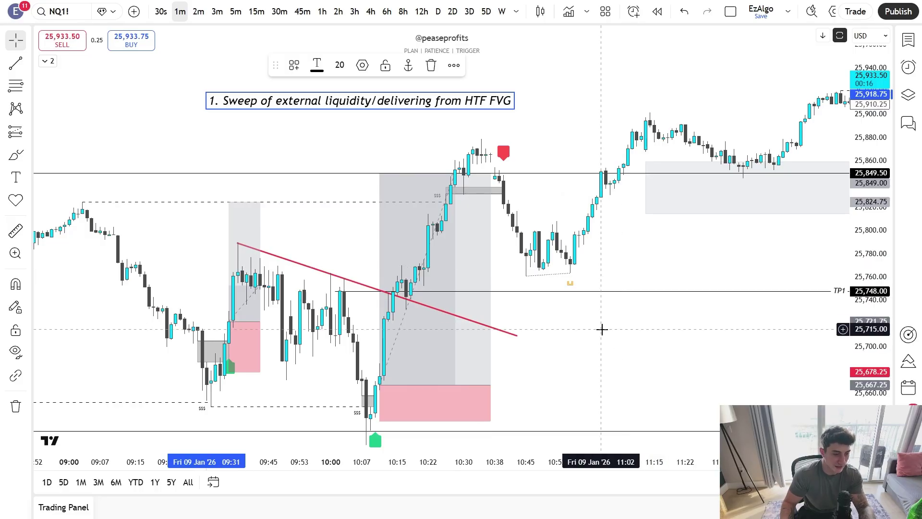
pyautogui.moveTo(601, 256); pyautogui.dragTo(644, 222)
pyautogui.moveTo(863, 203); pyautogui.dragTo(864, 248)
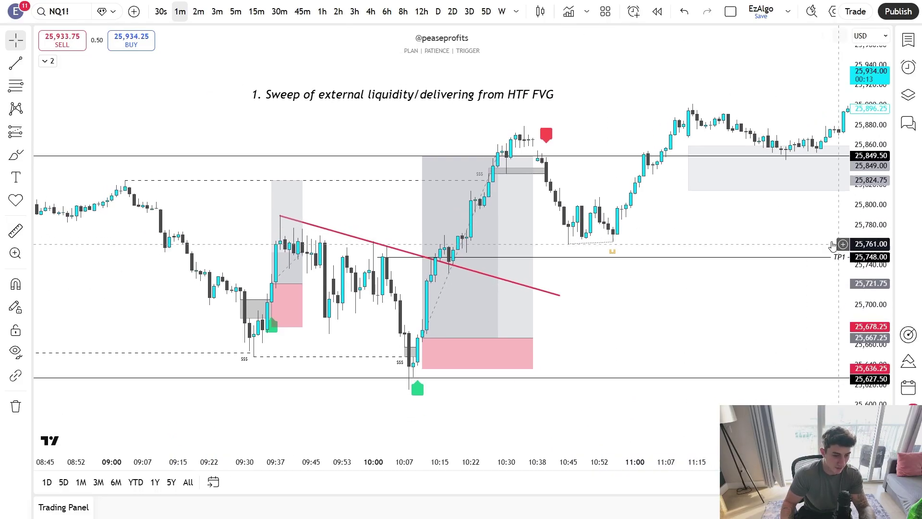
# - Draw a rectangle inside the upper 15M FVG near 16:00, with its upper edge at 25,944.75
pyautogui.moveTo(777, 220)
pyautogui.mouseDown()
pyautogui.moveTo(483, 362)
pyautogui.moveTo(269, 391)
pyautogui.mouseUp()
pyautogui.moveTo(711, 274); pyautogui.dragTo(336, 208)
pyautogui.moveTo(871, 321); pyautogui.dragTo(869, 96)
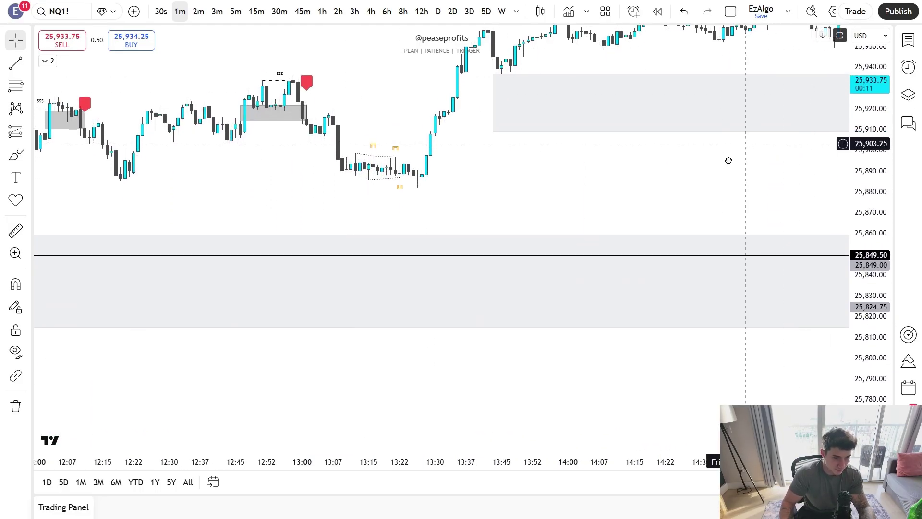
pyautogui.moveTo(745, 142); pyautogui.dragTo(344, 294)
pyautogui.scroll(-5, 762, 288)
pyautogui.moveTo(843, 311); pyautogui.dragTo(839, 236)
pyautogui.scroll(5, 611, 303)
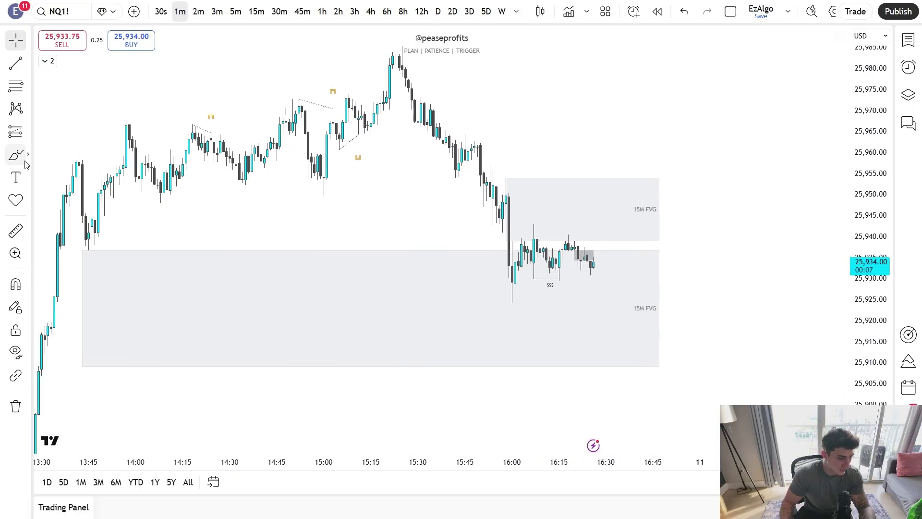
pyautogui.click(27, 156)
pyautogui.click(72, 287)
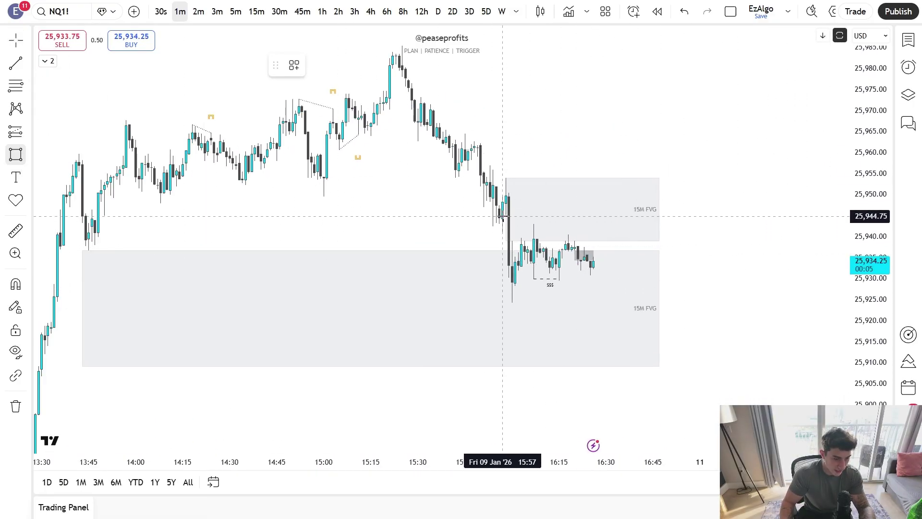
pyautogui.moveTo(503, 217); pyautogui.dragTo(677, 232)
# - Place a long position at 25,944.75 beside the latest candles, set its stop to 25,934.00, narrow it and raise its target
pyautogui.click(600, 216)
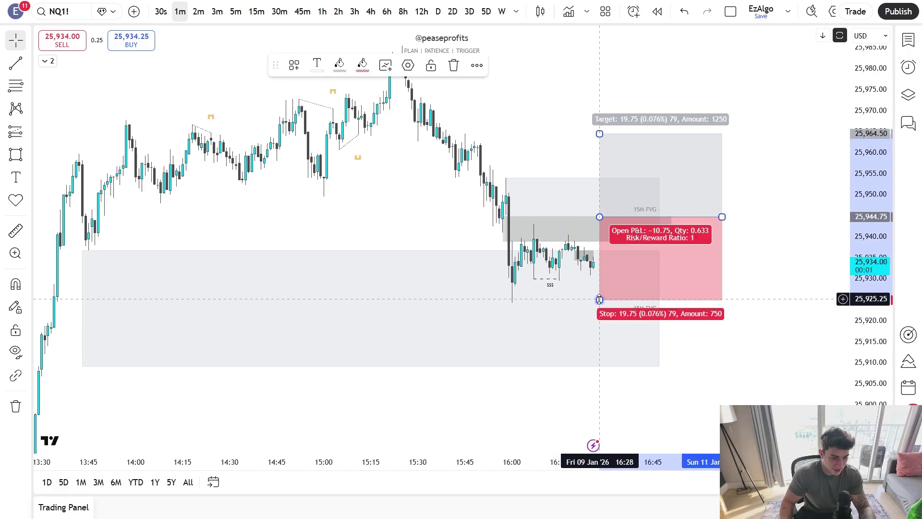
pyautogui.moveTo(600, 300); pyautogui.dragTo(600, 262)
pyautogui.moveTo(722, 217); pyautogui.dragTo(669, 217)
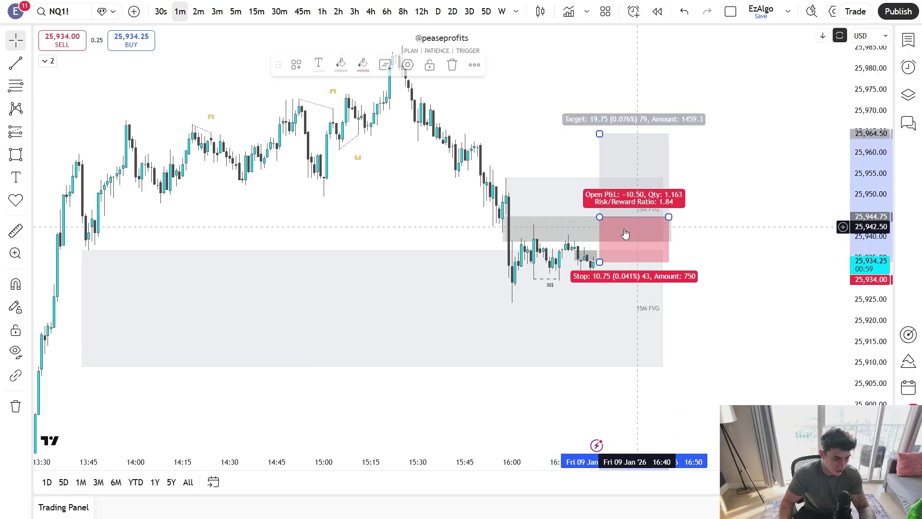
pyautogui.moveTo(600, 217); pyautogui.dragTo(597, 217)
pyautogui.moveTo(532, 177); pyautogui.dragTo(552, 253)
pyautogui.click(616, 211)
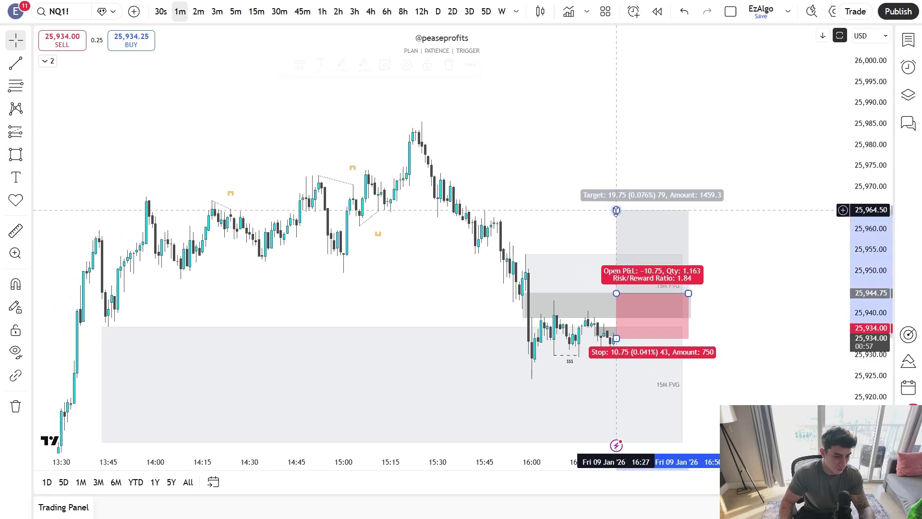
pyautogui.moveTo(616, 211); pyautogui.dragTo(616, 125)
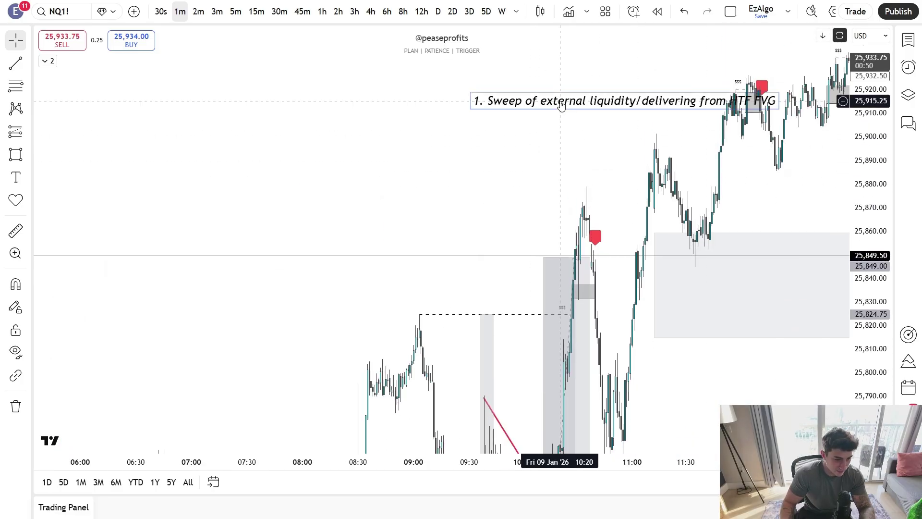
# - Bring the liquidity-sweep note back over the morning setup, above the 25,849.50 line and the 10:00 rally
pyautogui.moveTo(546, 97); pyautogui.dragTo(350, 179)
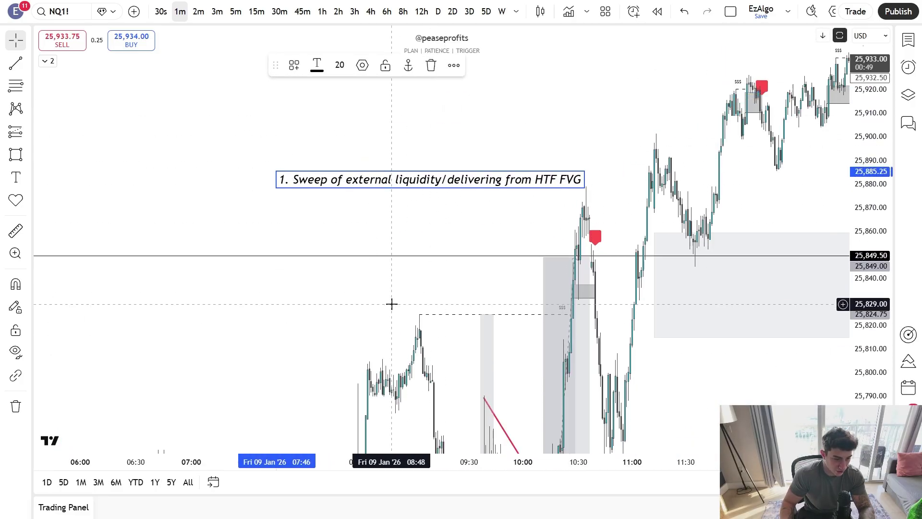
pyautogui.moveTo(392, 304); pyautogui.dragTo(595, 220)
pyautogui.scroll(6, 603, 235)
pyautogui.moveTo(867, 237); pyautogui.dragTo(867, 356)
pyautogui.moveTo(867, 289); pyautogui.dragTo(867, 342)
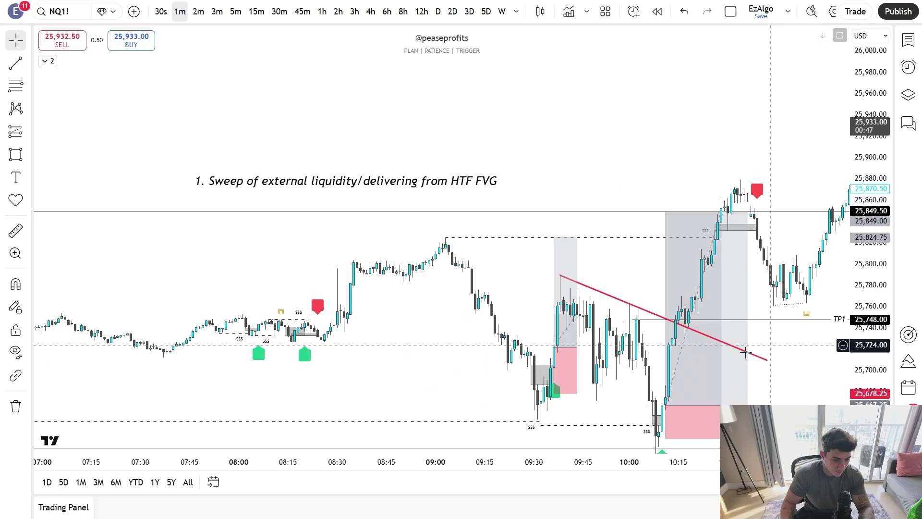
pyautogui.moveTo(642, 390); pyautogui.dragTo(542, 337)
pyautogui.moveTo(333, 133); pyautogui.dragTo(549, 135)
pyautogui.scroll(3, 606, 254)
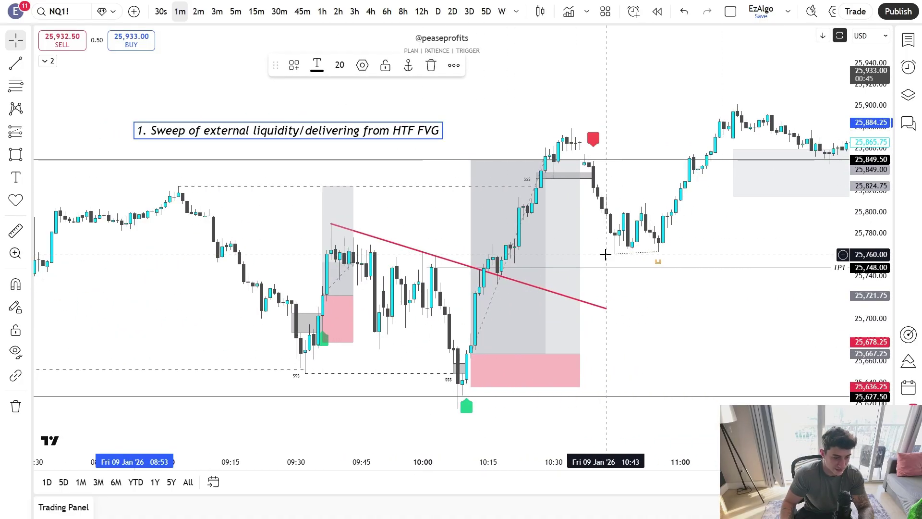
pyautogui.moveTo(639, 315); pyautogui.dragTo(692, 307)
pyautogui.moveTo(436, 134); pyautogui.dragTo(522, 115)
pyautogui.moveTo(725, 312); pyautogui.dragTo(781, 293)
pyautogui.scroll(2, 783, 295)
pyautogui.moveTo(867, 294); pyautogui.dragTo(867, 266)
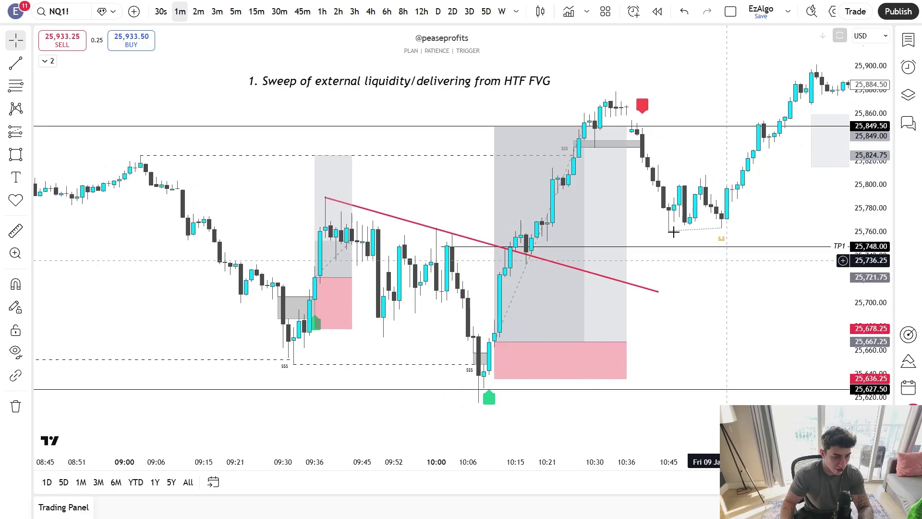
pyautogui.moveTo(474, 85); pyautogui.dragTo(484, 105)
pyautogui.moveTo(718, 307); pyautogui.dragTo(724, 303)
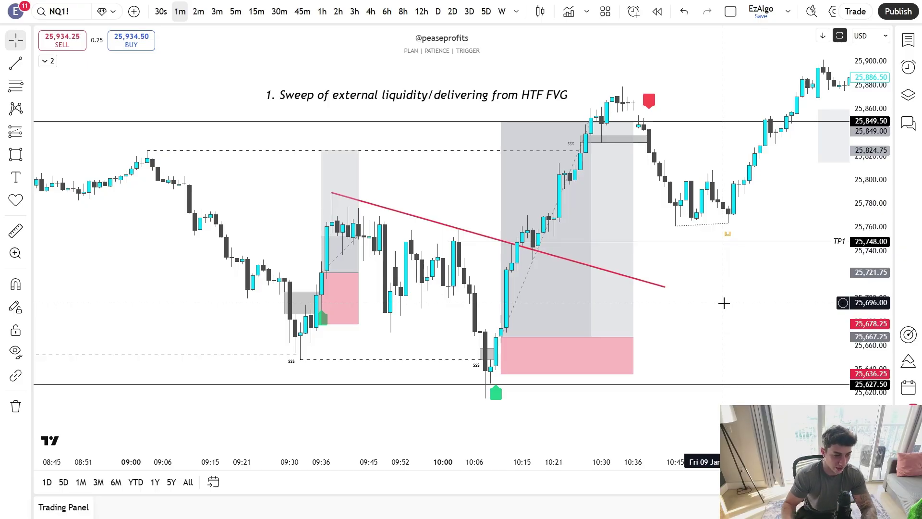
# - Add "2. V-shape reversal" as the note's second line and reposition the note above the setup
pyautogui.moveTo(565, 94); pyautogui.dragTo(565, 68)
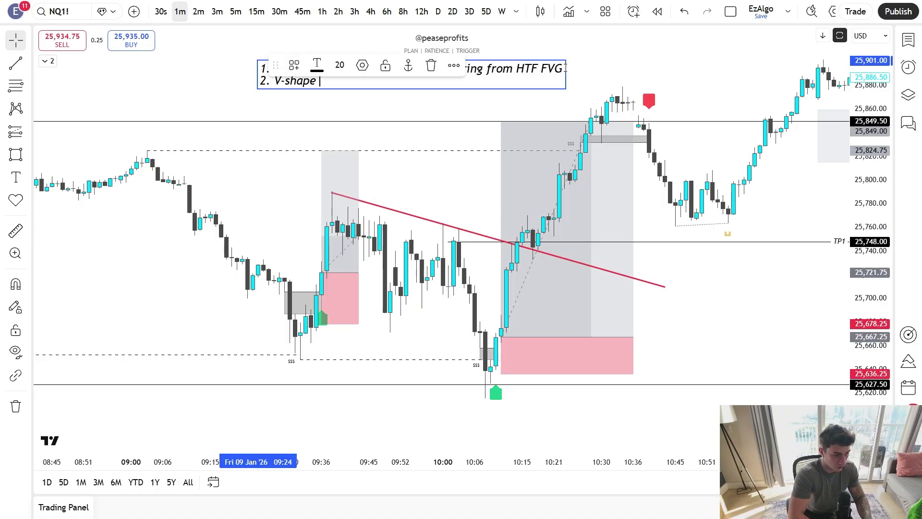
pyautogui.click(629, 167)
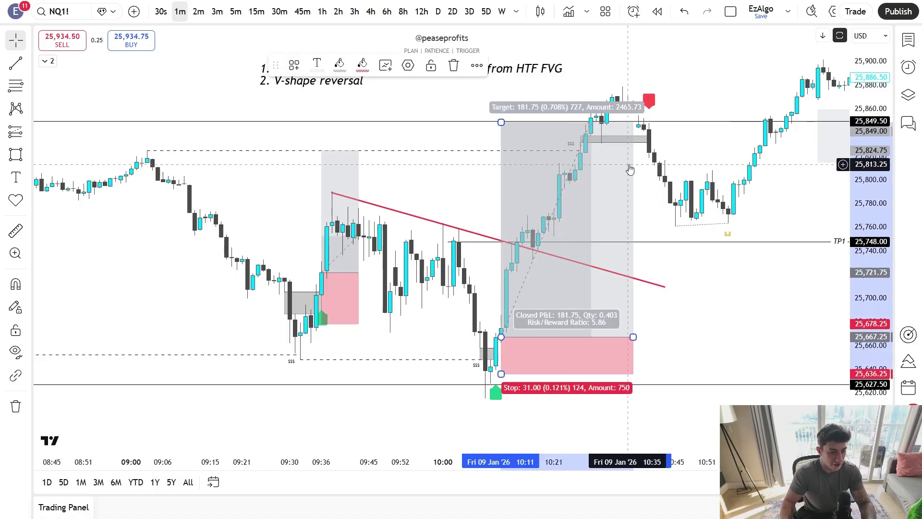
pyautogui.moveTo(334, 80); pyautogui.dragTo(370, 92)
pyautogui.click(425, 145)
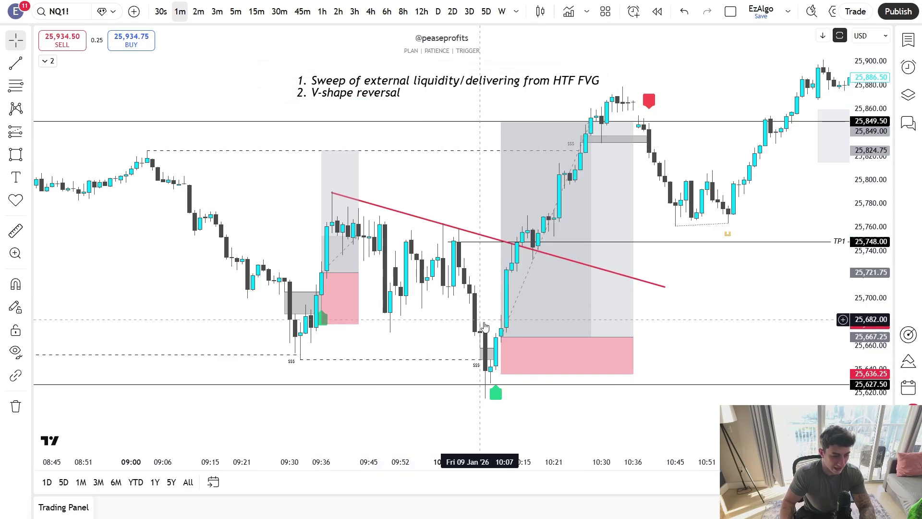
pyautogui.moveTo(481, 266); pyautogui.dragTo(486, 241)
pyautogui.moveTo(877, 290); pyautogui.dragTo(877, 286)
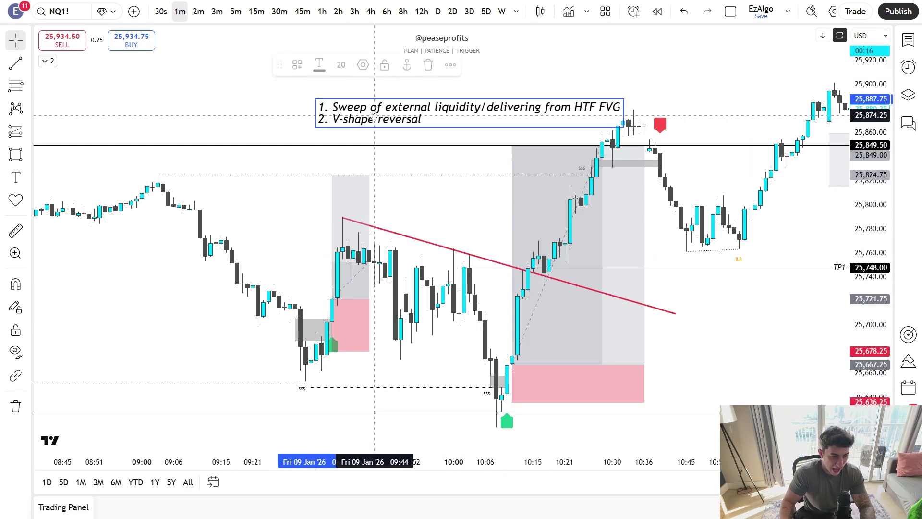
pyautogui.moveTo(374, 116); pyautogui.dragTo(374, 120)
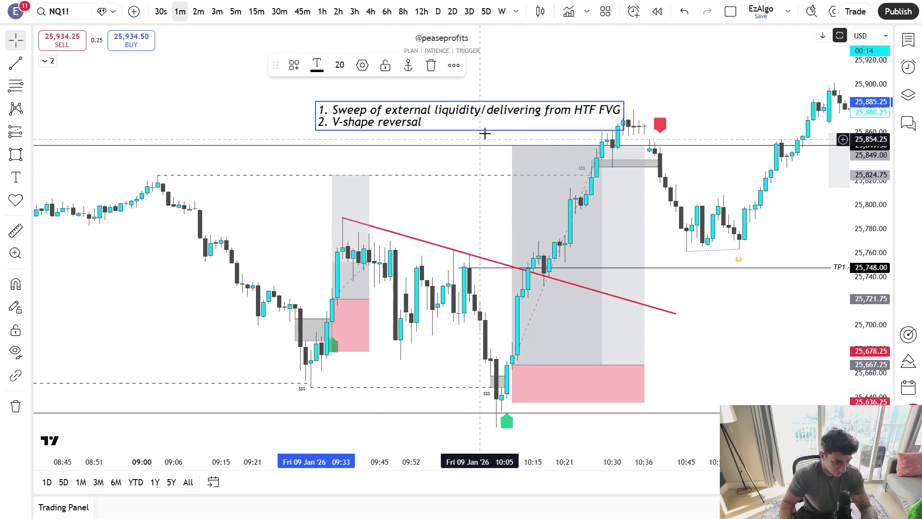
pyautogui.moveTo(482, 190); pyautogui.dragTo(477, 176)
pyautogui.moveTo(412, 109); pyautogui.dragTo(406, 92)
pyautogui.moveTo(462, 173)
pyautogui.mouseDown()
pyautogui.moveTo(453, 150)
pyautogui.moveTo(459, 163)
pyautogui.mouseUp()
pyautogui.moveTo(411, 82); pyautogui.dragTo(416, 94)
# - Mark the V-shaped low near 10:10 and the run from the 09:31 low with Brush strokes, and undo them
pyautogui.moveTo(556, 242); pyautogui.dragTo(558, 160)
pyautogui.moveTo(870, 235); pyautogui.dragTo(871, 154)
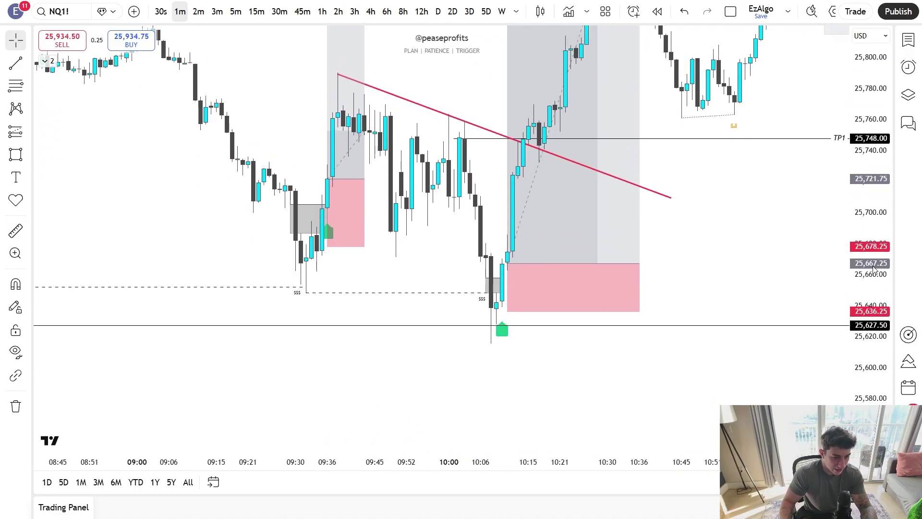
pyautogui.moveTo(681, 248); pyautogui.dragTo(670, 286)
pyautogui.moveTo(869, 254); pyautogui.dragTo(869, 321)
pyautogui.moveTo(731, 274)
pyautogui.mouseDown()
pyautogui.moveTo(745, 296)
pyautogui.moveTo(739, 304)
pyautogui.mouseUp()
pyautogui.moveTo(500, 316); pyautogui.dragTo(473, 226)
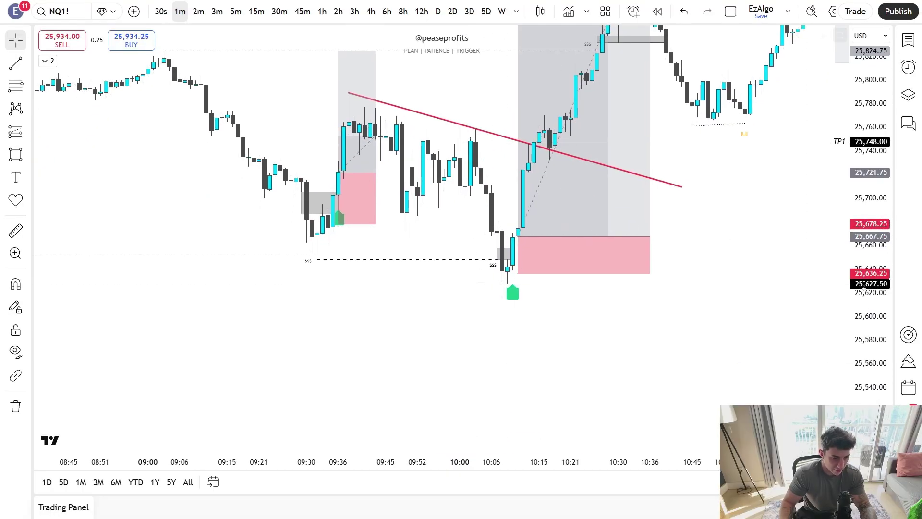
pyautogui.moveTo(864, 284); pyautogui.dragTo(864, 211)
pyautogui.click(27, 157)
pyautogui.click(54, 103)
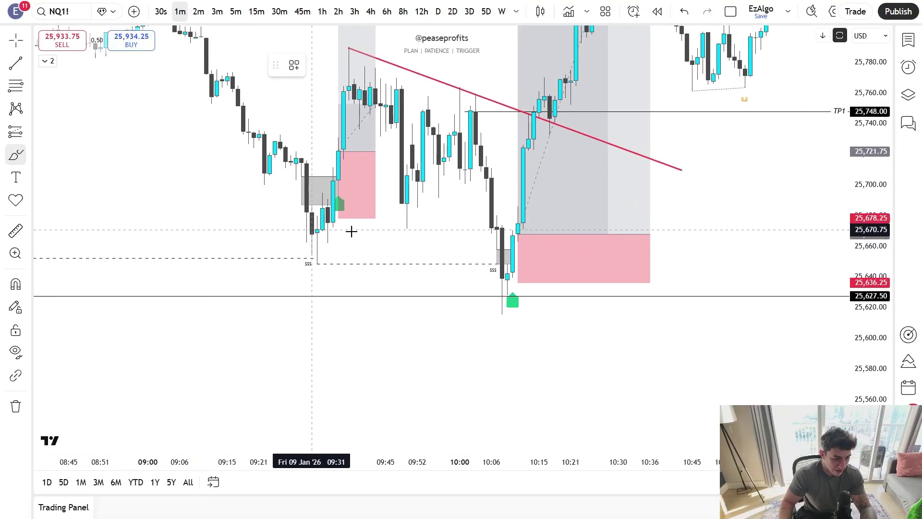
pyautogui.hotkey('ctrl', 'z')
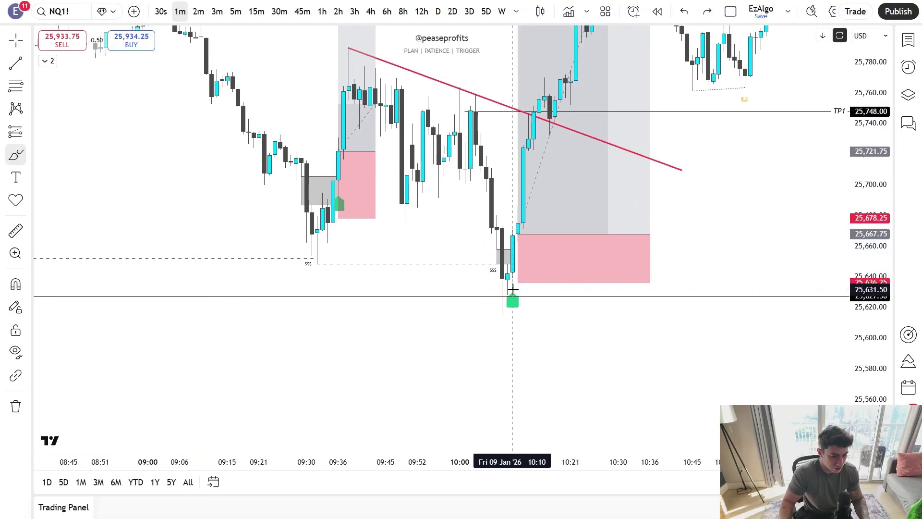
pyautogui.moveTo(504, 284); pyautogui.dragTo(471, 301)
pyautogui.hotkey('ctrl', 'z')
pyautogui.moveTo(312, 264); pyautogui.dragTo(517, 270)
pyautogui.hotkey('ctrl', 'z')
# - Circle the 09:31 low with the Brush, stroke across towards the 10:10 reversal, undo the strokes and return to the normal cursor
pyautogui.moveTo(333, 252); pyautogui.dragTo(319, 282)
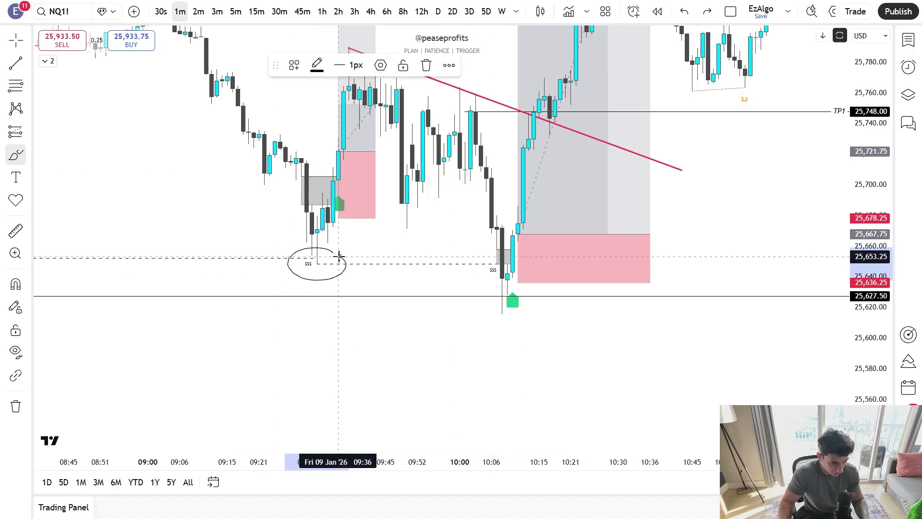
pyautogui.hotkey('ctrl', 'z')
pyautogui.moveTo(324, 250); pyautogui.dragTo(617, 256)
pyautogui.hotkey('ctrl', 'z')
pyautogui.moveTo(341, 295); pyautogui.dragTo(533, 299)
pyautogui.hotkey('ctrl', 'z')
pyautogui.hotkey('ctrl', 'z')
pyautogui.click(15, 40)
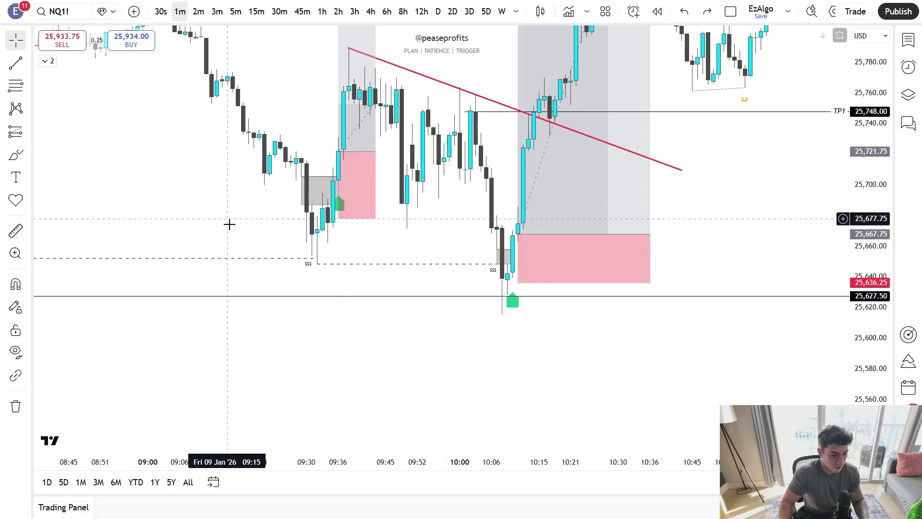
# - Align the start of the 10:11 long position with the 10:10 signal candle, with its entry at 25,666.75
pyautogui.moveTo(226, 222); pyautogui.dragTo(220, 231)
pyautogui.moveTo(512, 244); pyautogui.dragTo(507, 246)
pyautogui.click(507, 246)
pyautogui.moveTo(866, 329); pyautogui.dragTo(866, 308)
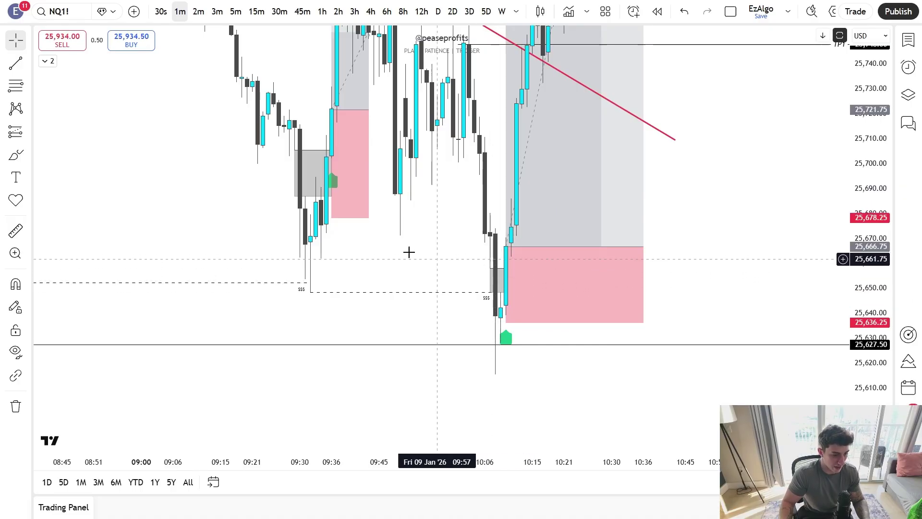
pyautogui.moveTo(862, 267); pyautogui.dragTo(853, 384)
pyautogui.moveTo(461, 62); pyautogui.dragTo(463, 152)
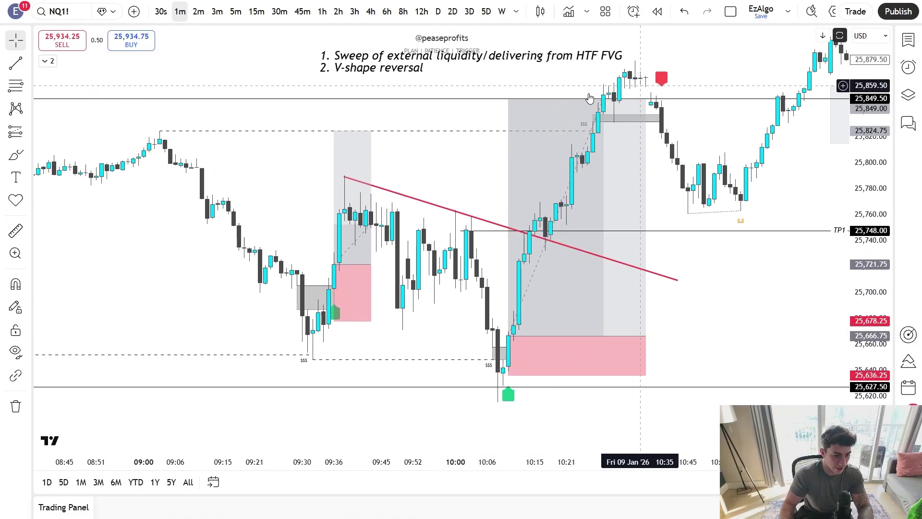
# - Mark the high near 10:36 and trace the falling red trendline with the Brush, and remove the strokes
pyautogui.click(15, 155)
pyautogui.moveTo(683, 62)
pyautogui.mouseDown()
pyautogui.moveTo(666, 59)
pyautogui.moveTo(692, 84)
pyautogui.moveTo(670, 60)
pyautogui.mouseUp()
pyautogui.hotkey('ctrl', 'z')
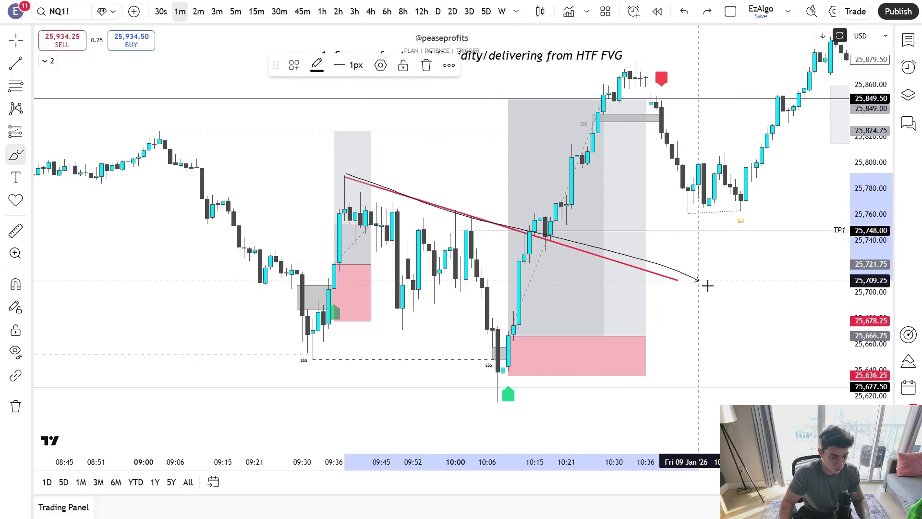
pyautogui.press('Escape')
pyautogui.moveTo(422, 158); pyautogui.dragTo(426, 176)
# - Enable Show V-Shape Reversals Only in the ManipulationX V.3 settings and examine the filtered signals around 10:10 and overnight
pyautogui.click(48, 61)
pyautogui.click(128, 74)
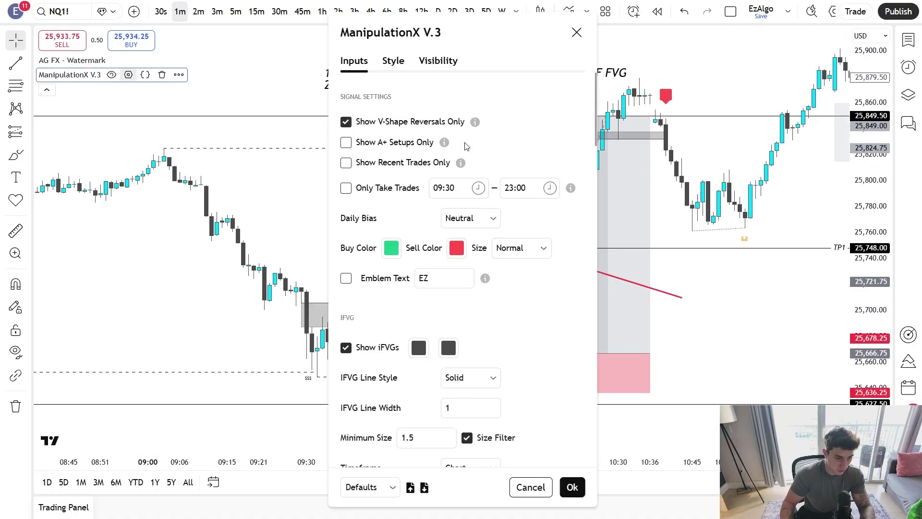
pyautogui.moveTo(487, 33); pyautogui.dragTo(800, 100)
pyautogui.press('Escape')
pyautogui.scroll(-3, 455, 319)
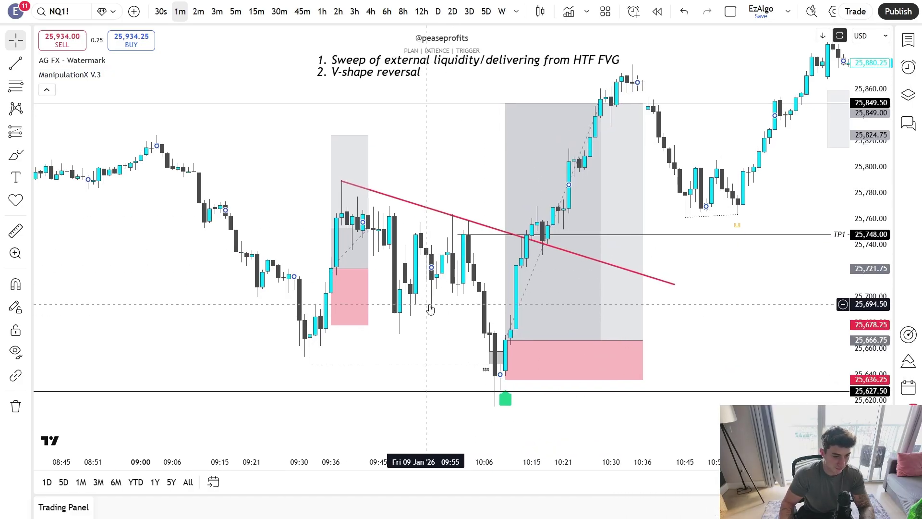
pyautogui.scroll(4, 434, 297)
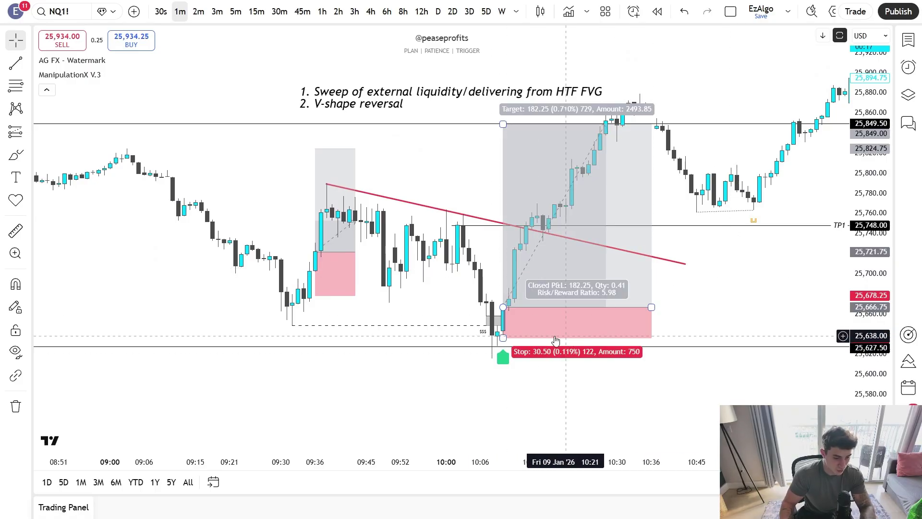
pyautogui.scroll(-10, 732, 277)
pyautogui.moveTo(732, 277); pyautogui.dragTo(855, 250)
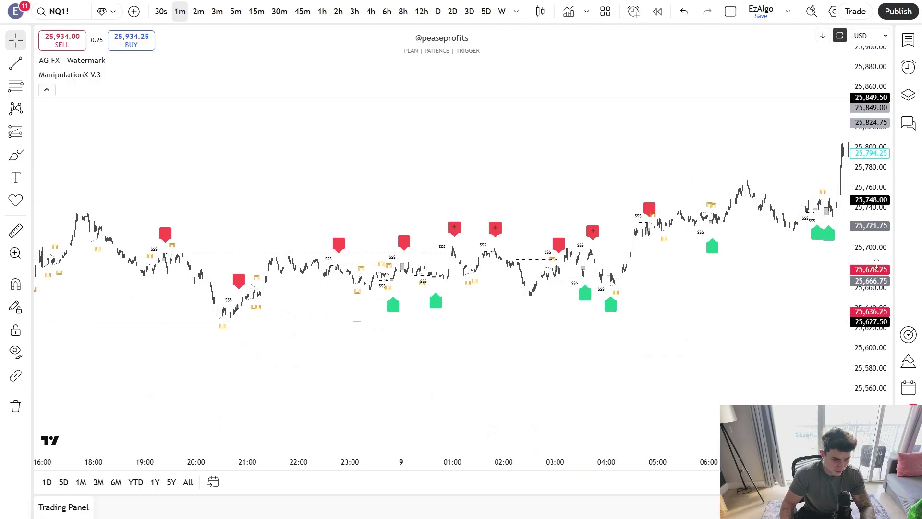
# - Examine the V-shape reversal signals across the overnight session, from the previous evening to the morning of 9 January
pyautogui.moveTo(866, 329); pyautogui.dragTo(819, 46)
pyautogui.moveTo(580, 305); pyautogui.dragTo(773, 263)
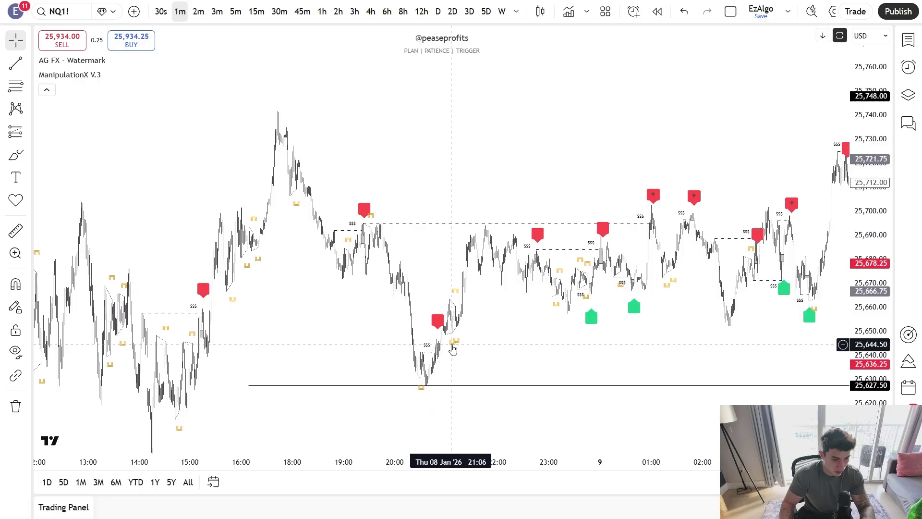
pyautogui.scroll(5, 450, 344)
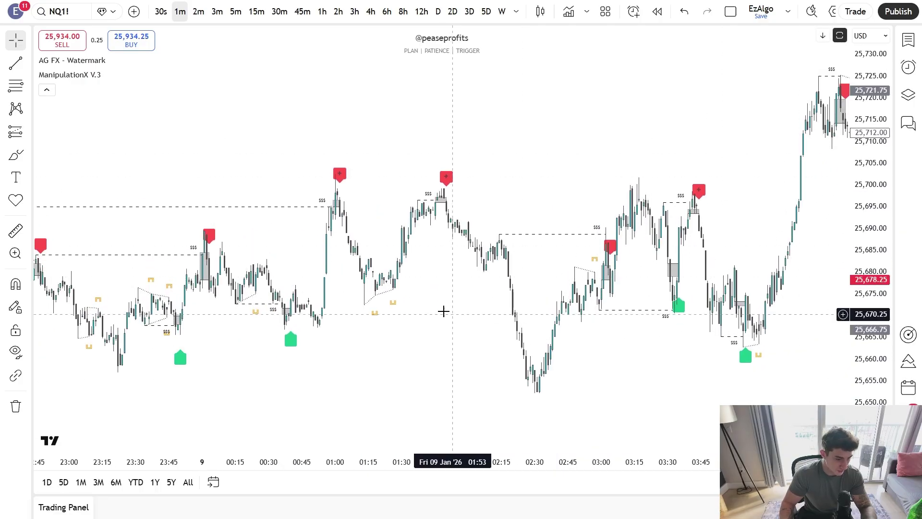
pyautogui.moveTo(445, 312); pyautogui.dragTo(633, 297)
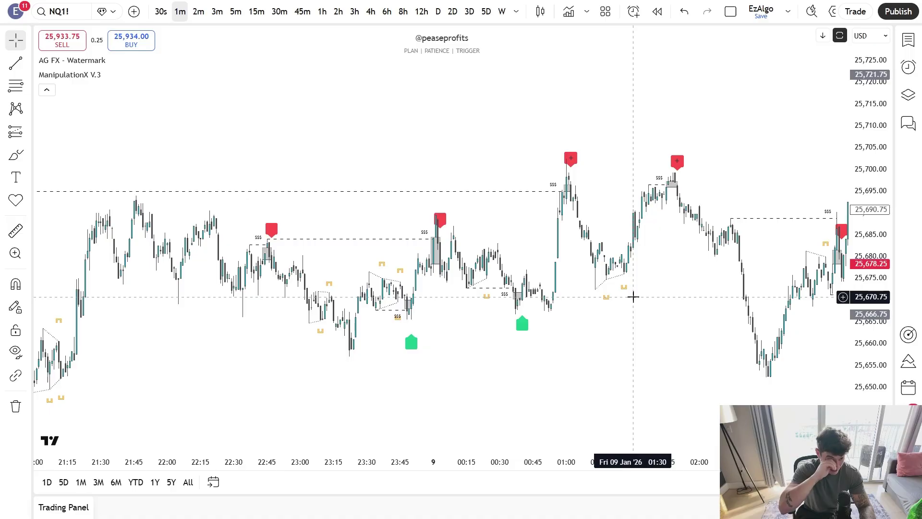
pyautogui.moveTo(607, 333); pyautogui.dragTo(446, 344)
pyautogui.moveTo(546, 299); pyautogui.dragTo(403, 356)
pyautogui.moveTo(668, 258); pyautogui.dragTo(446, 401)
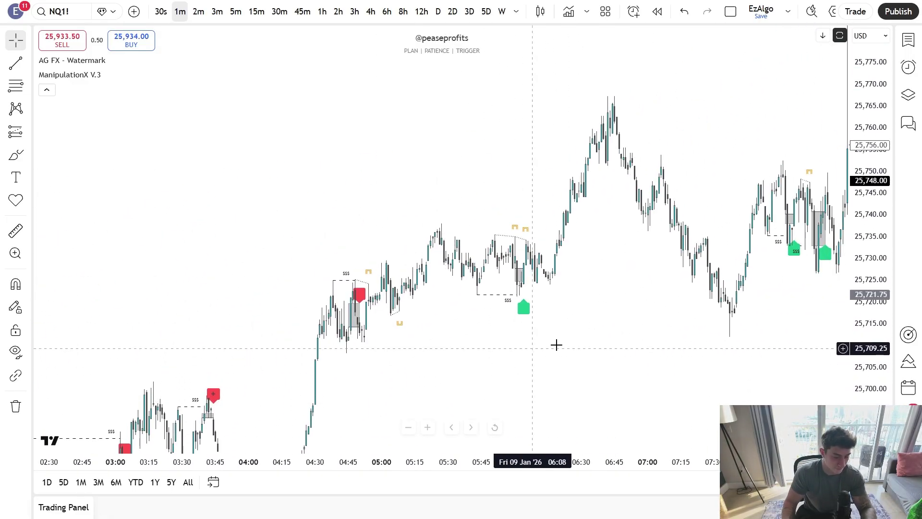
pyautogui.hscroll(-10, 556, 345)
# - Try Show A+ Setups Only in place of the V-shape filter in the ManipulationX V.3 settings, and switch both filters off
pyautogui.click(128, 74)
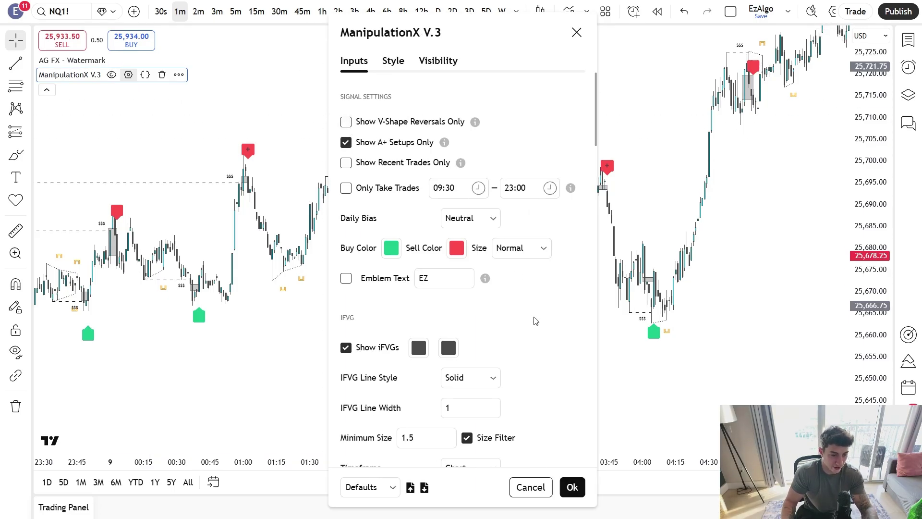
pyautogui.click(573, 487)
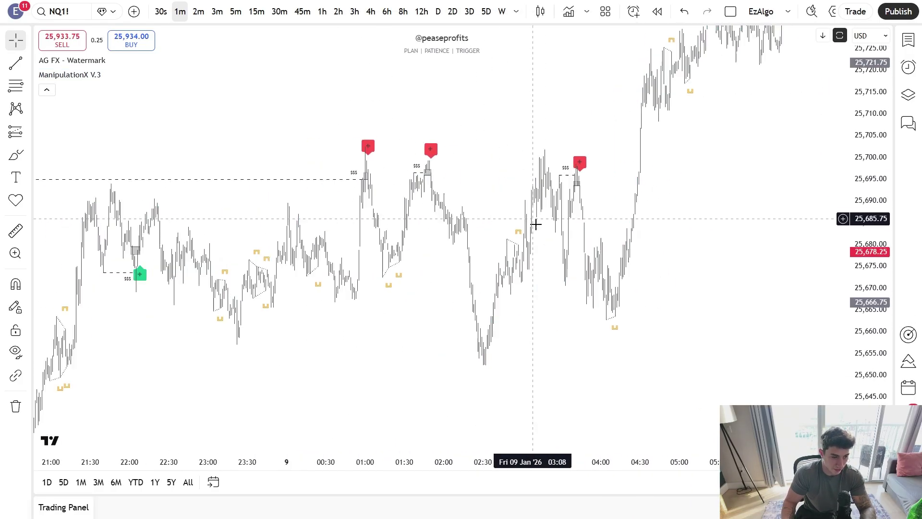
pyautogui.scroll(-8, 537, 224)
pyautogui.click(371, 150)
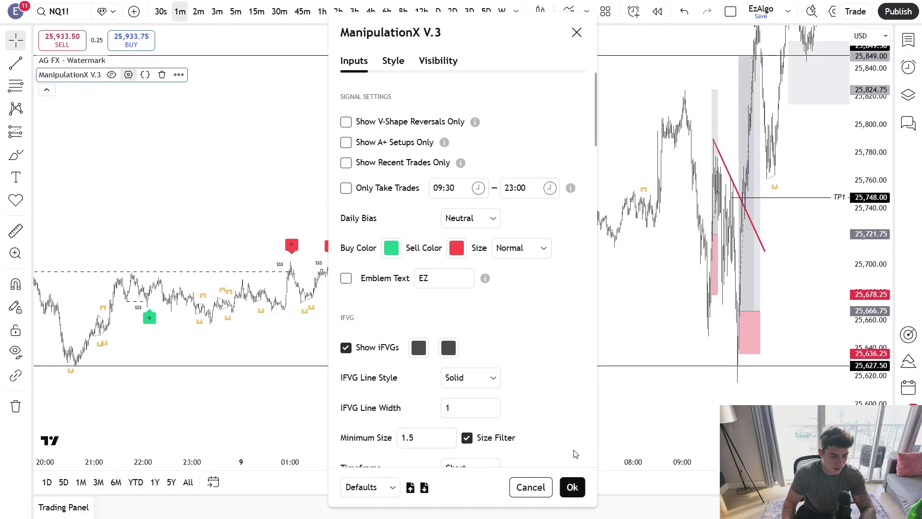
pyautogui.click(573, 487)
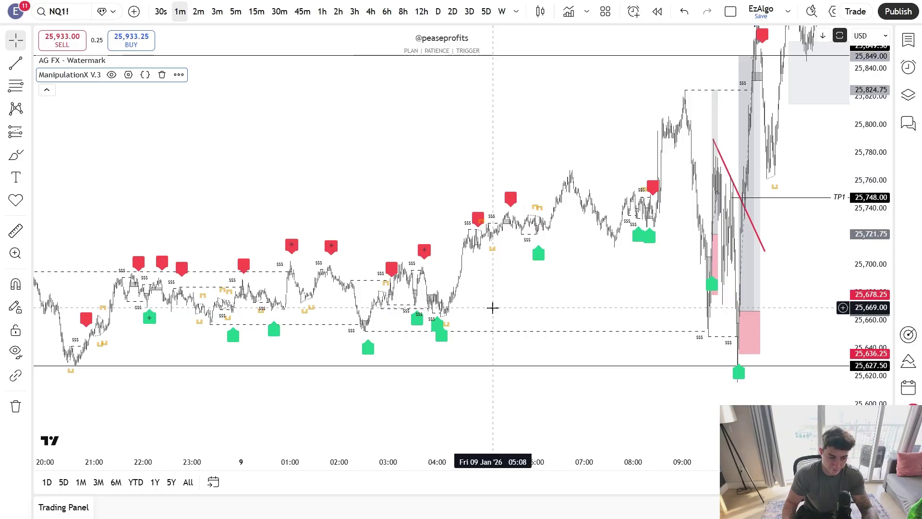
# - Move the numbered criteria note above the price action so that it starts at about 09:46
pyautogui.scroll(8, 493, 308)
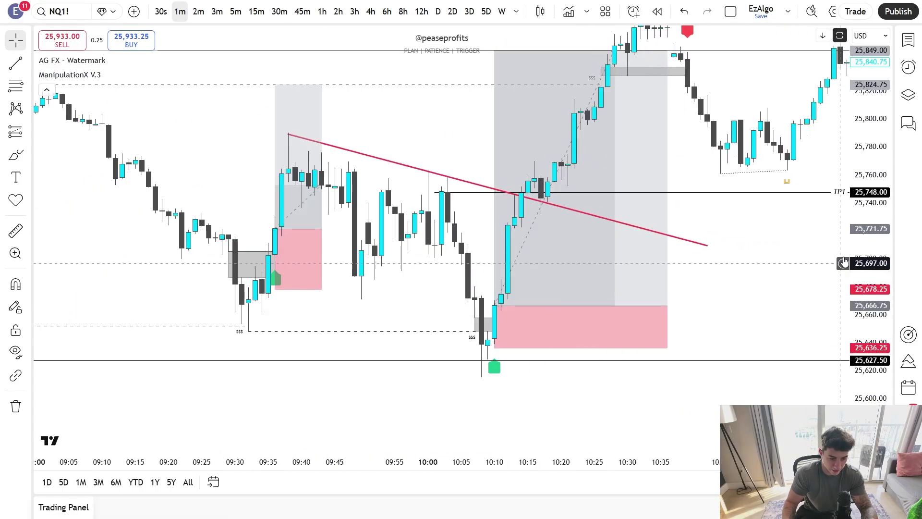
pyautogui.click(410, 119)
pyautogui.moveTo(867, 293); pyautogui.dragTo(868, 336)
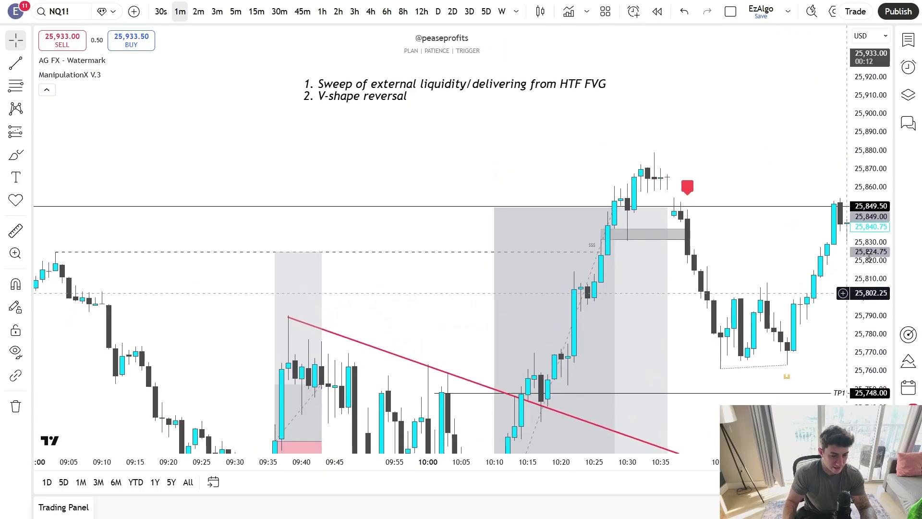
pyautogui.moveTo(365, 129); pyautogui.dragTo(422, 178)
pyautogui.moveTo(423, 212); pyautogui.dragTo(453, 147)
pyautogui.moveTo(448, 99); pyautogui.dragTo(428, 87)
pyautogui.moveTo(867, 303); pyautogui.dragTo(867, 197)
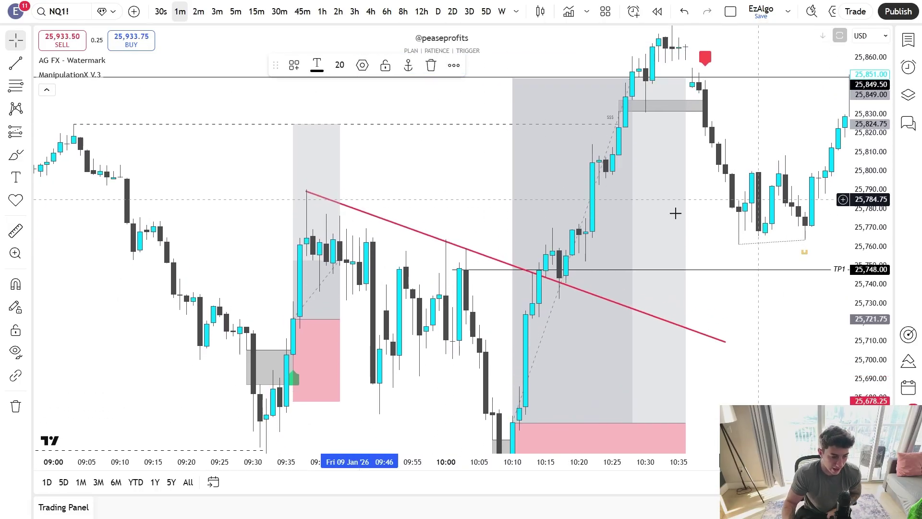
# - Draw a horizontal ray at 25,773.75 starting near 09:12 and deselect it
pyautogui.moveTo(459, 304); pyautogui.dragTo(583, 265)
pyautogui.moveTo(535, 292); pyautogui.dragTo(552, 268)
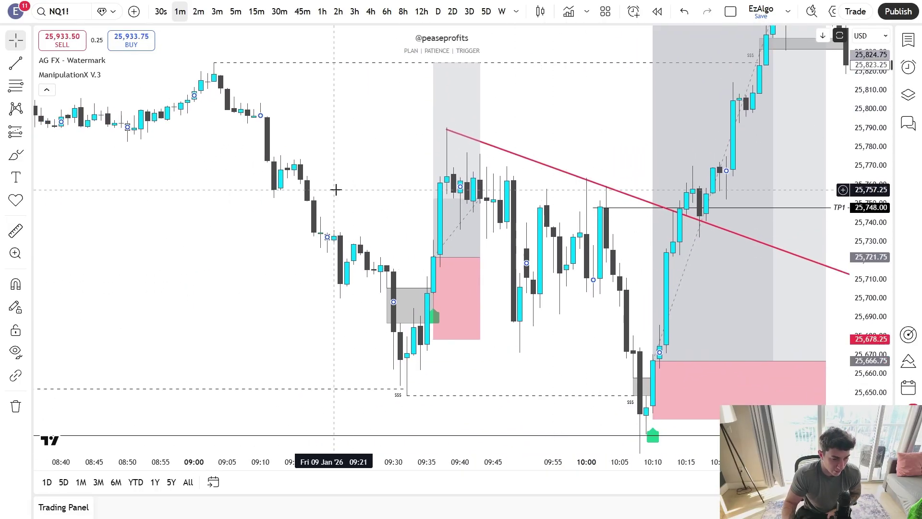
pyautogui.hotkey('alt', 'j')
pyautogui.moveTo(334, 160); pyautogui.dragTo(327, 159)
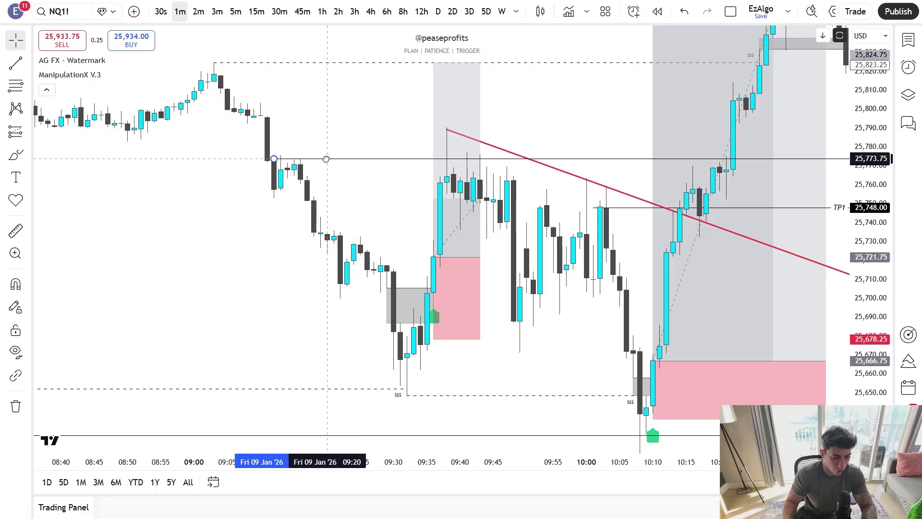
pyautogui.click(360, 244)
# - Examine the unfiltered ManipulationX V.3 signals across the overnight session and return to the morning reversals
pyautogui.scroll(-8, 368, 245)
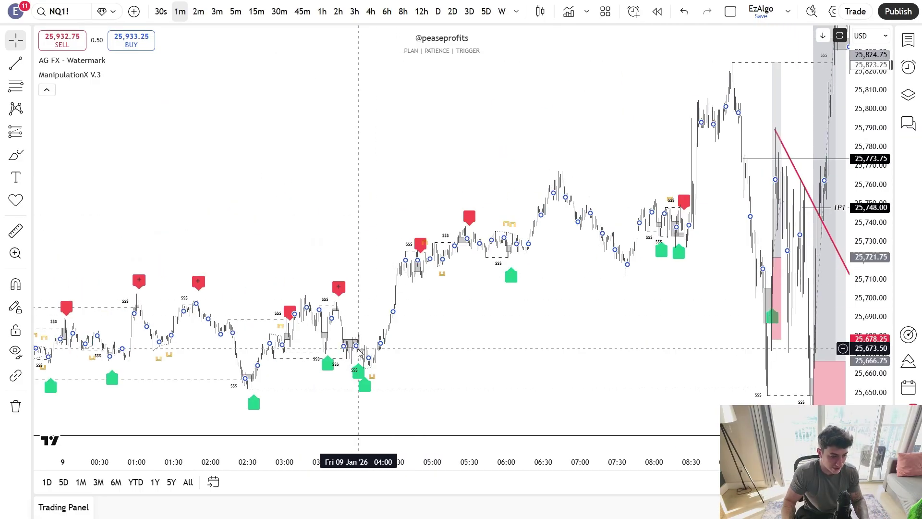
pyautogui.scroll(6, 243, 389)
pyautogui.moveTo(377, 377); pyautogui.dragTo(607, 345)
pyautogui.scroll(-5, 576, 345)
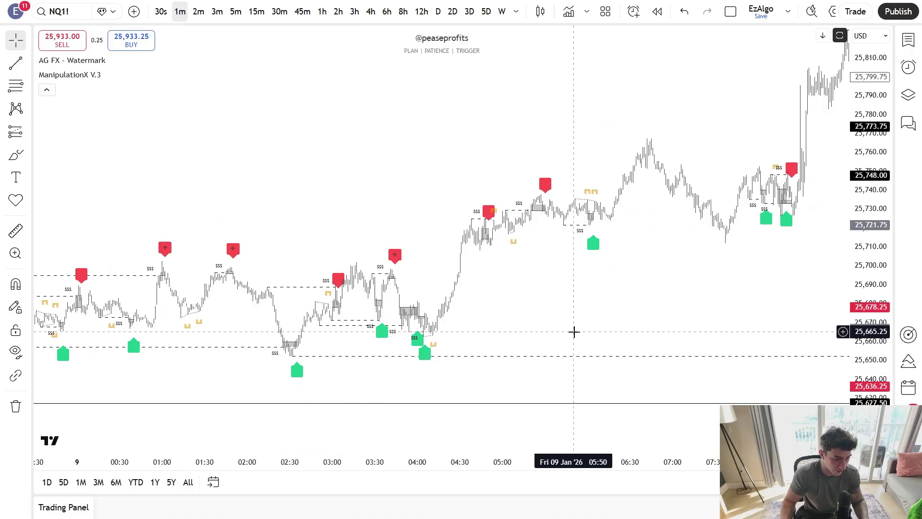
pyautogui.scroll(8, 624, 207)
pyautogui.moveTo(583, 201); pyautogui.dragTo(50, 208)
# - Mark the 09:30 reversal and the 25,773.75 level with Brush strokes, undo each stroke and return to the normal cursor
pyautogui.moveTo(418, 247)
pyautogui.mouseDown()
pyautogui.moveTo(451, 321)
pyautogui.moveTo(507, 144)
pyautogui.mouseUp()
pyautogui.hotkey('ctrl', 'z')
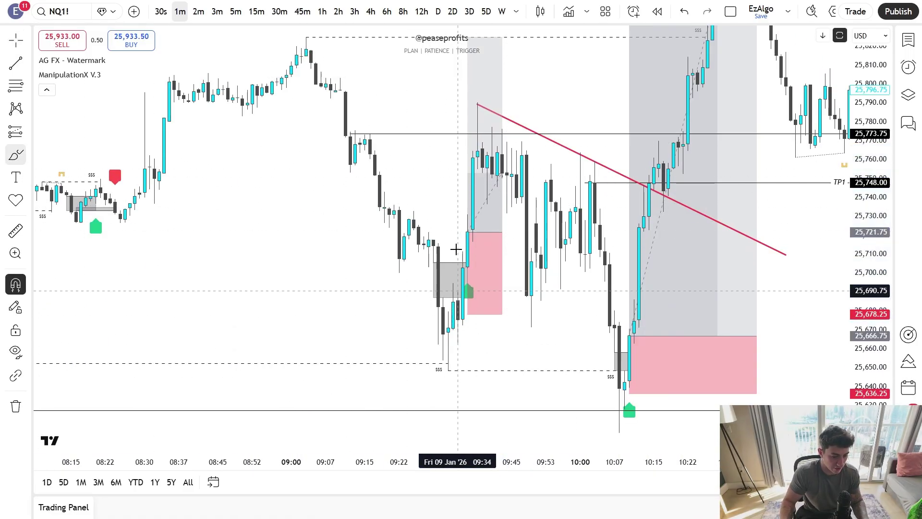
pyautogui.moveTo(470, 253)
pyautogui.mouseDown()
pyautogui.moveTo(415, 256)
pyautogui.moveTo(433, 247)
pyautogui.mouseUp()
pyautogui.hotkey('ctrl', 'z')
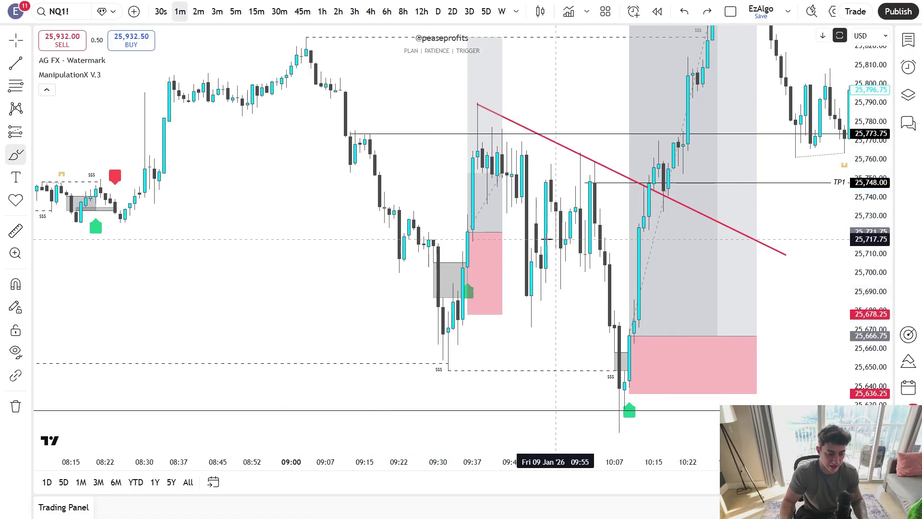
pyautogui.moveTo(318, 133); pyautogui.dragTo(541, 124)
pyautogui.hotkey('ctrl', 'z')
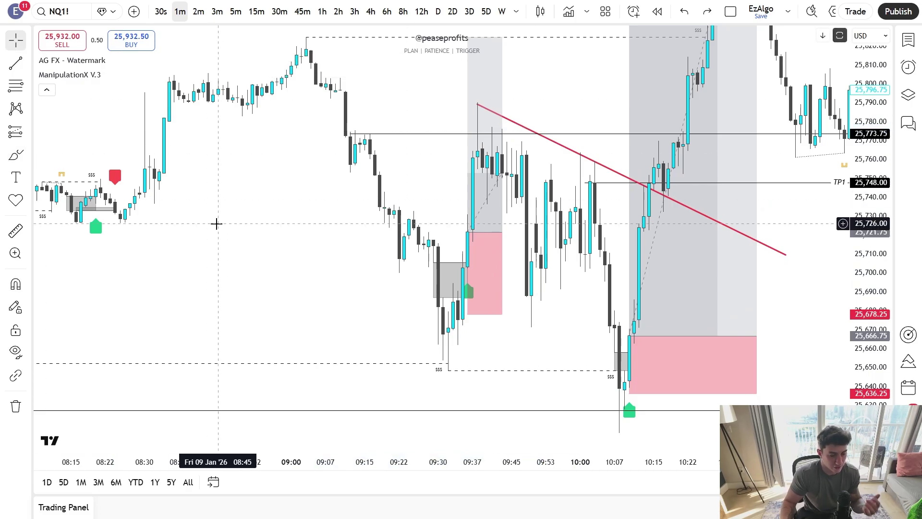
pyautogui.press('Escape')
# - Mark the candles just before the 09:30 drop with a short Brush stroke, undo it and leave the Brush
pyautogui.moveTo(216, 222); pyautogui.dragTo(206, 242)
pyautogui.doubleClick(879, 204)
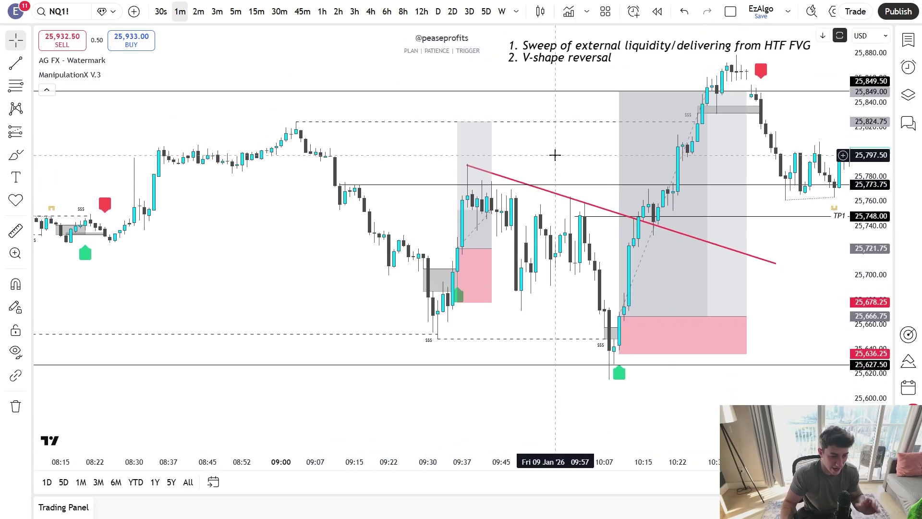
pyautogui.moveTo(871, 290); pyautogui.dragTo(871, 86)
pyautogui.hotkey('alt', 'b')
pyautogui.moveTo(416, 290)
pyautogui.mouseDown()
pyautogui.moveTo(463, 290)
pyautogui.moveTo(392, 317)
pyautogui.moveTo(422, 290)
pyautogui.mouseUp()
pyautogui.hotkey('ctrl', 'z')
pyautogui.press('Escape')
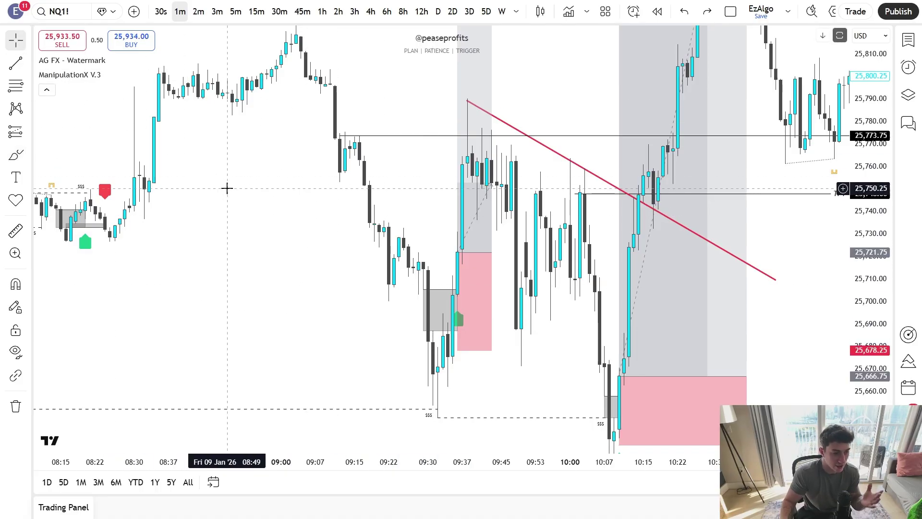
pyautogui.moveTo(882, 213)
pyautogui.mouseDown()
pyautogui.moveTo(866, 254)
pyautogui.moveTo(867, 353)
pyautogui.mouseUp()
pyautogui.moveTo(826, 306); pyautogui.dragTo(726, 360)
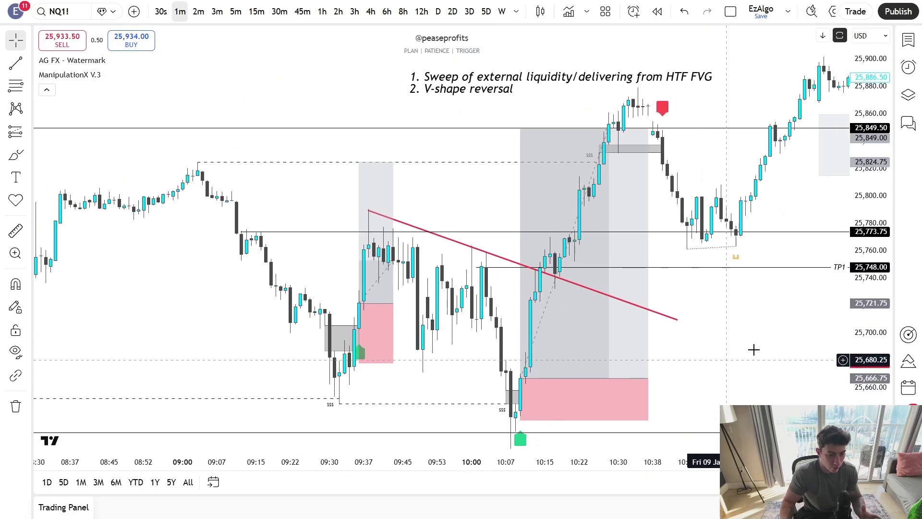
pyautogui.moveTo(876, 277); pyautogui.dragTo(876, 322)
pyautogui.moveTo(750, 318); pyautogui.dragTo(701, 317)
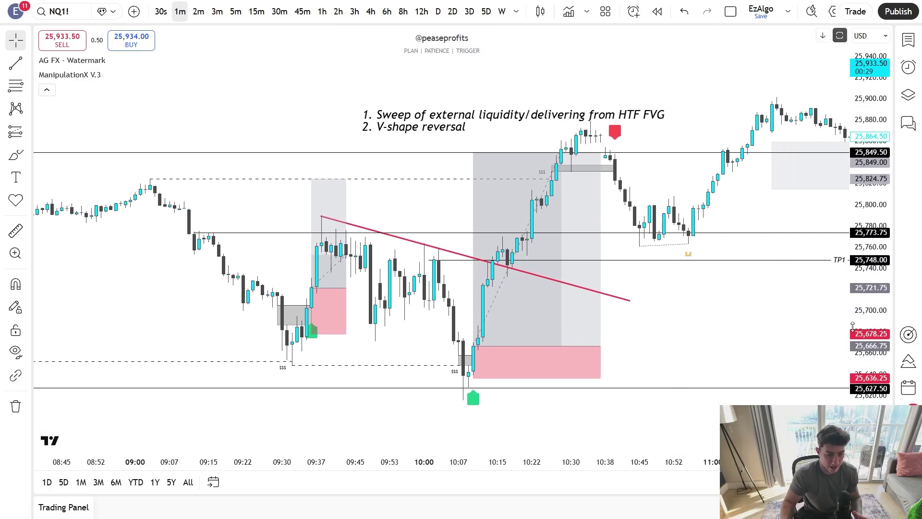
pyautogui.moveTo(852, 327); pyautogui.dragTo(850, 271)
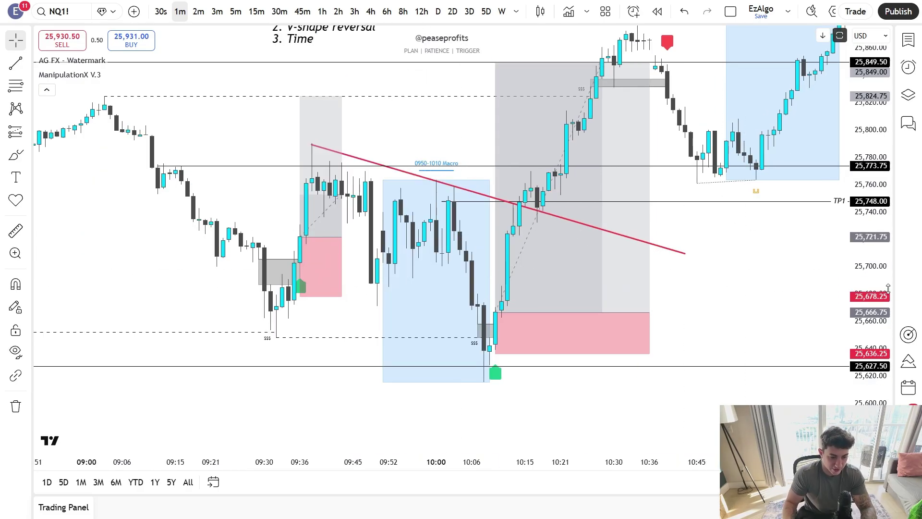
# - Circle the 10:08 reversal at the end of the 0950-1010 macro with the Brush, mark the preceding high and remove the strokes
pyautogui.moveTo(887, 284); pyautogui.dragTo(871, 264)
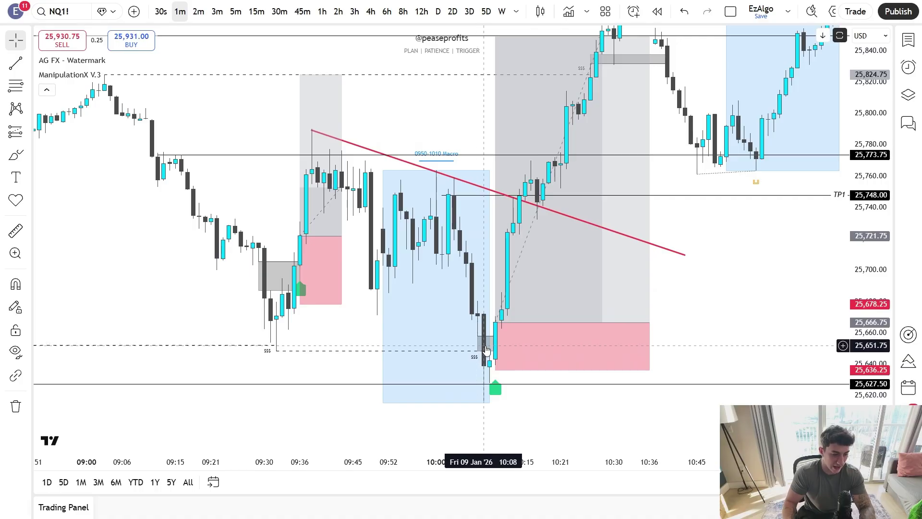
pyautogui.click(16, 155)
pyautogui.moveTo(515, 307)
pyautogui.mouseDown()
pyautogui.moveTo(520, 299)
pyautogui.moveTo(453, 296)
pyautogui.mouseUp()
pyautogui.hotkey('ctrl', 'z')
pyautogui.moveTo(464, 186)
pyautogui.mouseDown()
pyautogui.moveTo(467, 211)
pyautogui.moveTo(462, 179)
pyautogui.mouseUp()
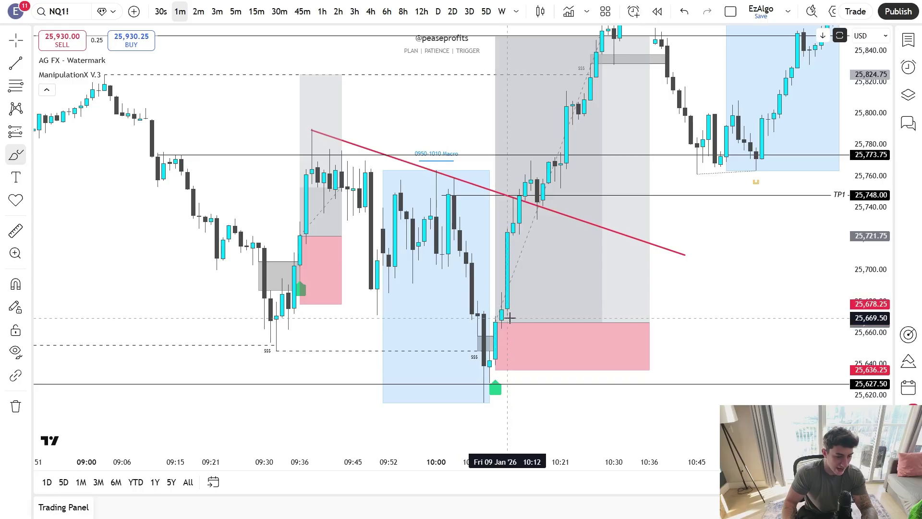
pyautogui.moveTo(510, 318); pyautogui.dragTo(508, 392)
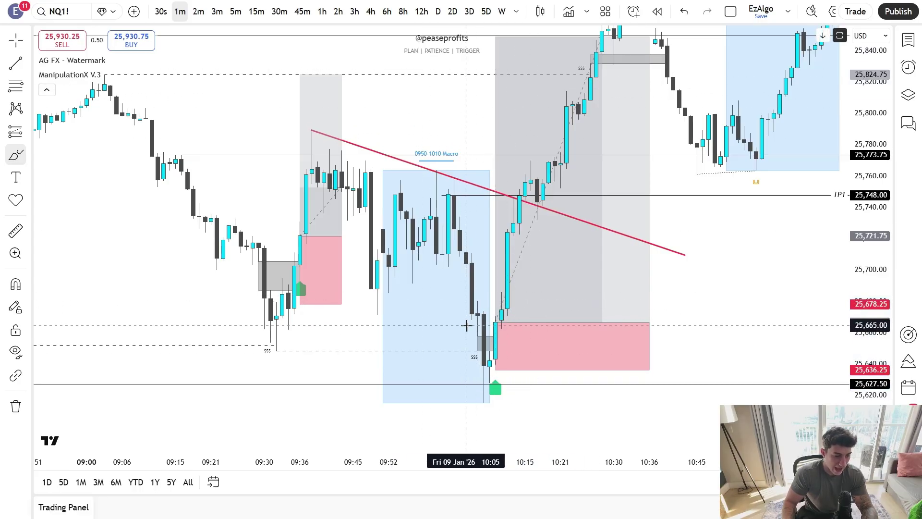
# - Trace the sweep below the 09:31 low and the drop and rally around 10:10 with the Brush, deleting each stroke
pyautogui.moveTo(253, 355); pyautogui.dragTo(549, 346)
pyautogui.click(427, 66)
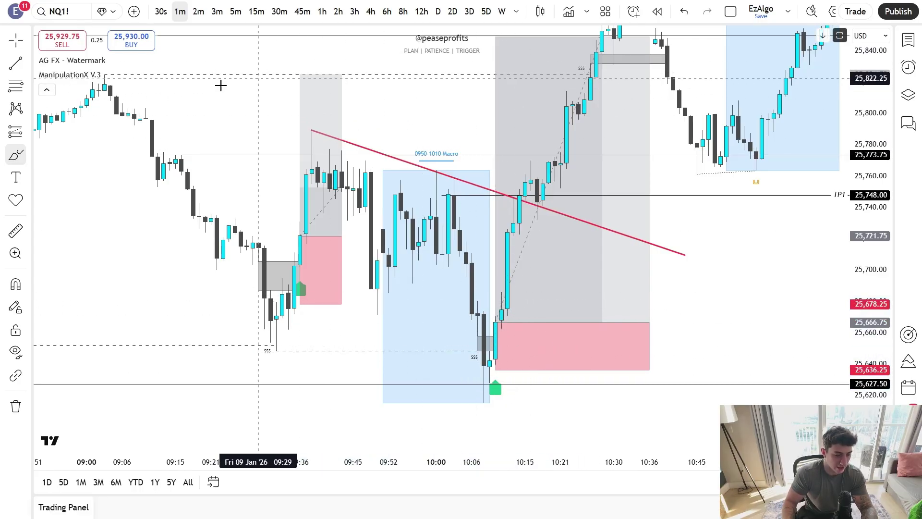
pyautogui.moveTo(448, 189); pyautogui.dragTo(492, 365)
pyautogui.click(426, 66)
pyautogui.moveTo(523, 325); pyautogui.dragTo(465, 272)
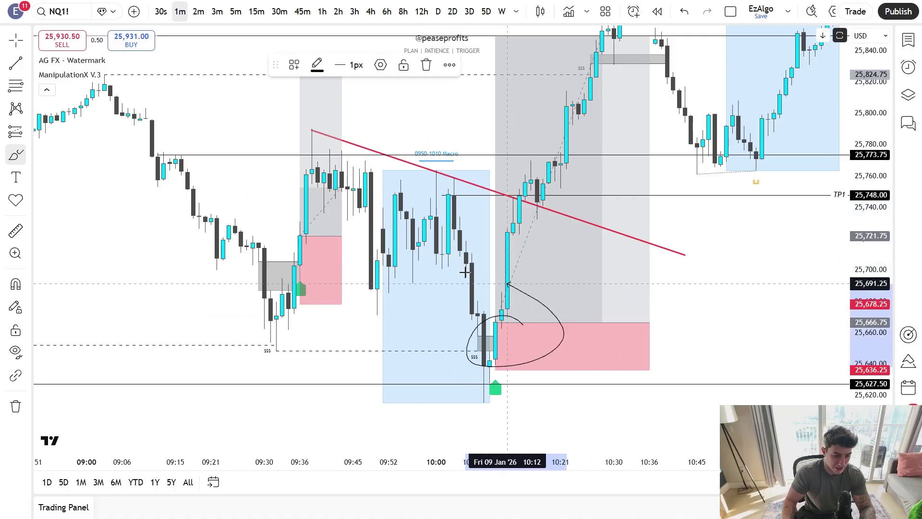
pyautogui.click(427, 65)
pyautogui.moveTo(520, 354); pyautogui.dragTo(590, 62)
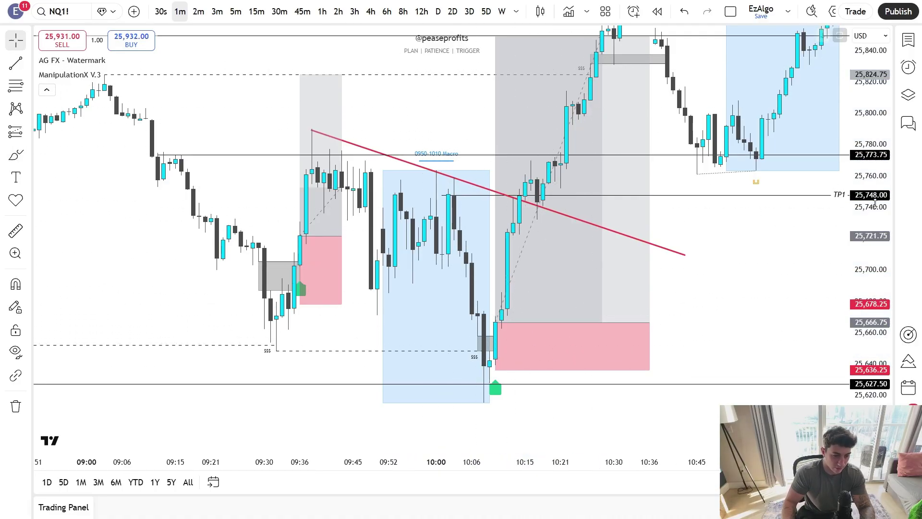
# - Circle the high just after the 1050-1110 macro with the Brush and delete the stroke
pyautogui.moveTo(875, 203); pyautogui.dragTo(875, 300)
pyautogui.moveTo(735, 290); pyautogui.dragTo(665, 343)
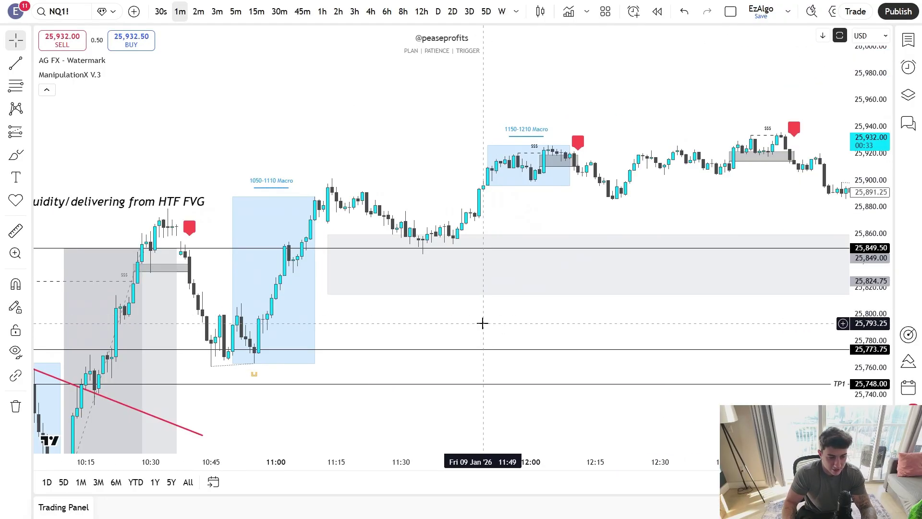
pyautogui.moveTo(482, 324); pyautogui.dragTo(663, 258)
pyautogui.moveTo(465, 386); pyautogui.dragTo(664, 298)
pyautogui.moveTo(870, 267); pyautogui.dragTo(860, 297)
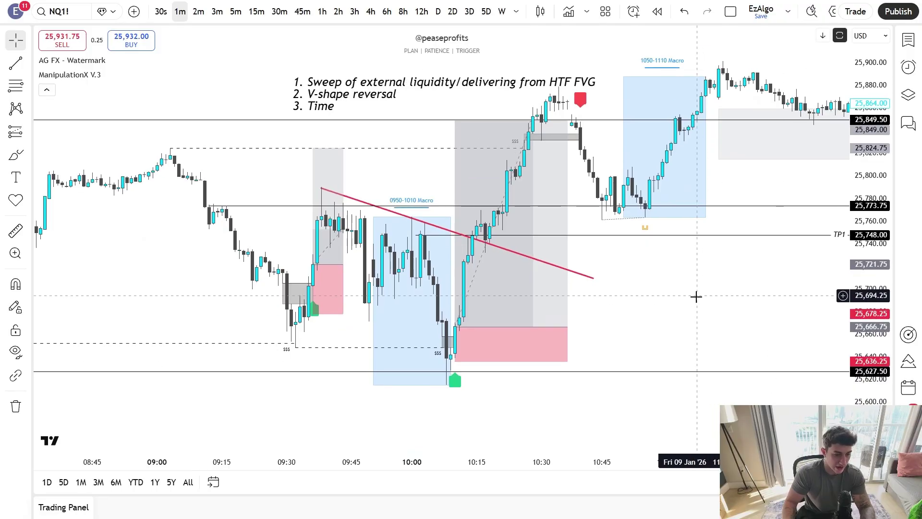
pyautogui.moveTo(696, 297); pyautogui.dragTo(695, 316)
pyautogui.click(15, 155)
pyautogui.moveTo(641, 203); pyautogui.dragTo(610, 196)
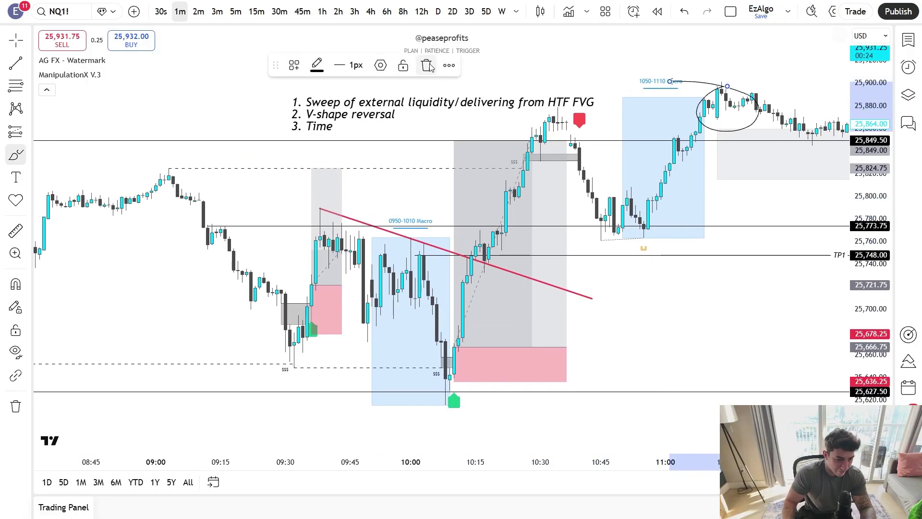
pyautogui.click(431, 68)
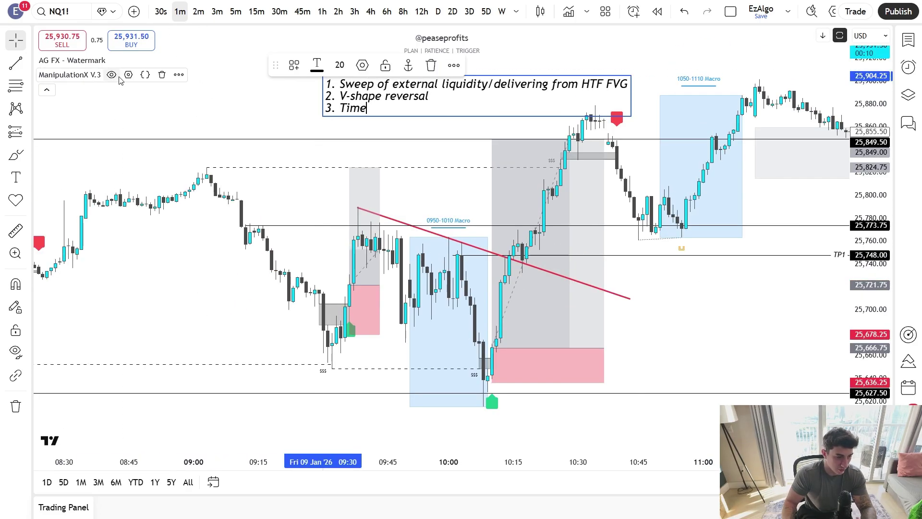
# - Review the enabled time windows in the Macro Settings of ManipulationX V.3 and accept the dialog
pyautogui.click(128, 74)
pyautogui.scroll(-10, 406, 241)
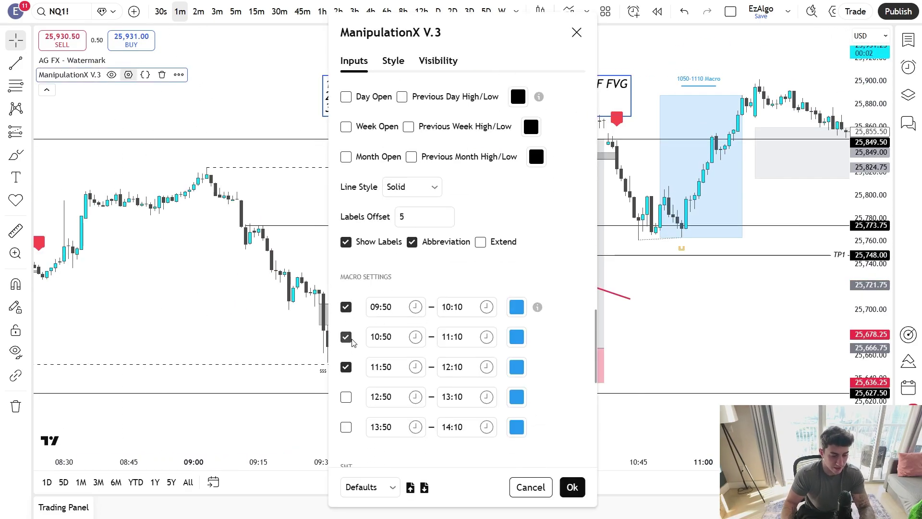
pyautogui.click(572, 487)
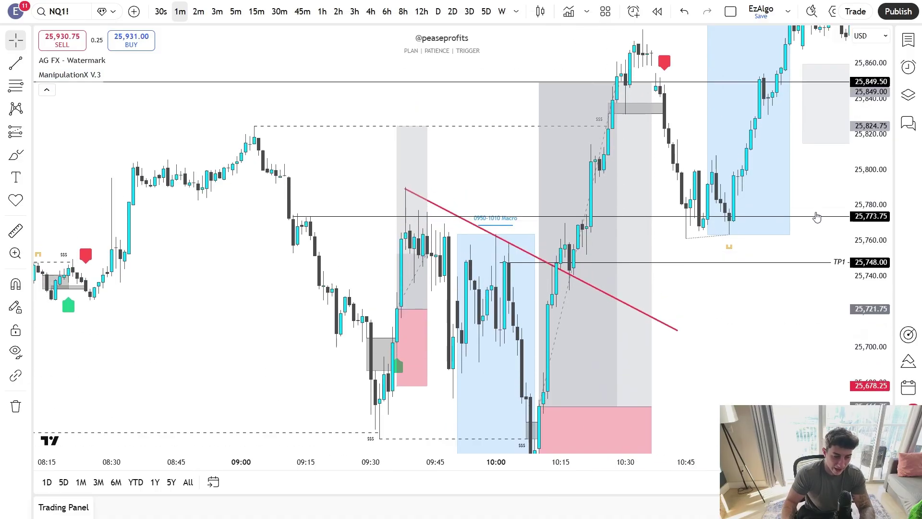
# - Circle the drop and reversal around the first long signal near 09:36 with the Brush and delete the stroke
pyautogui.moveTo(313, 315); pyautogui.dragTo(457, 264)
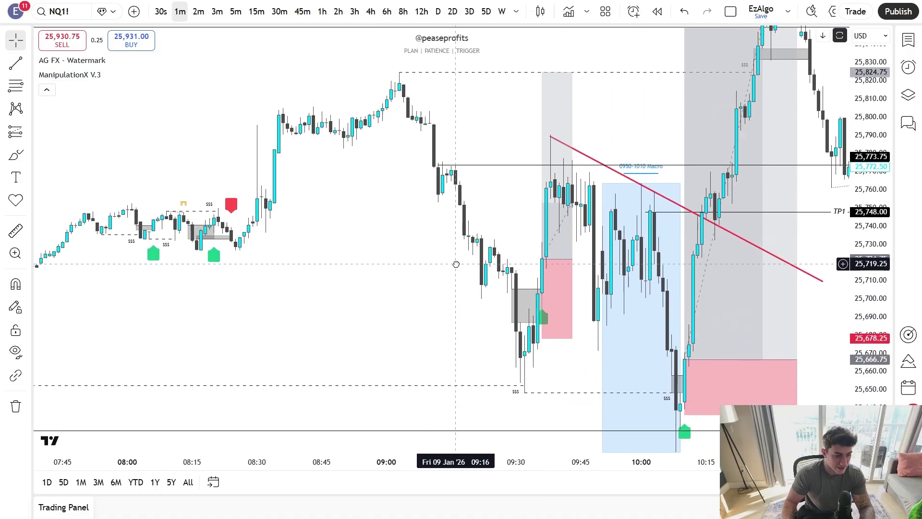
pyautogui.scroll(2, 433, 283)
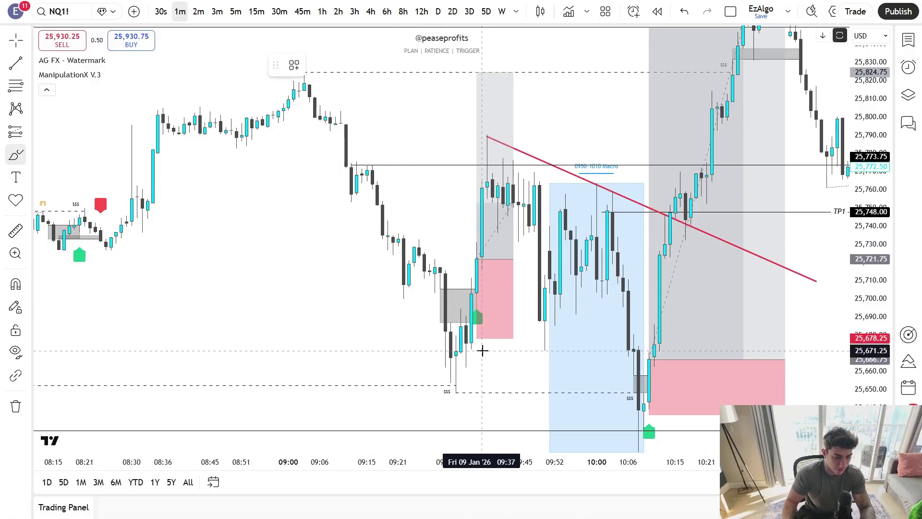
pyautogui.moveTo(486, 248); pyautogui.dragTo(430, 242)
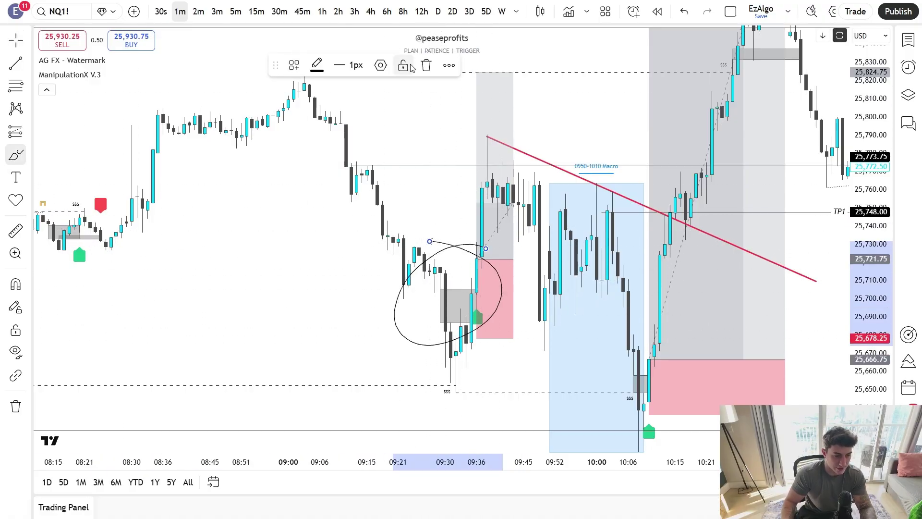
pyautogui.click(430, 71)
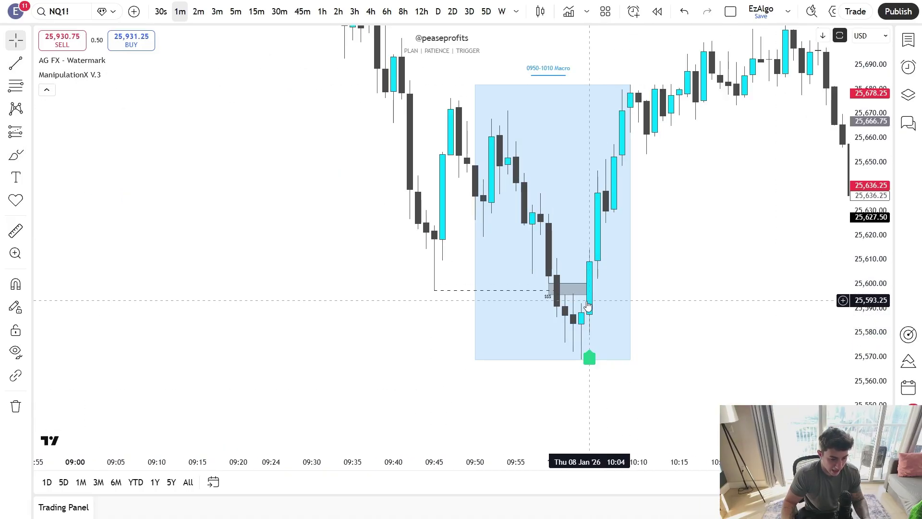
# - Try a Long Position on the 8 January 10:04 signal with entry 25,611, stop 25,580.50 and target 25,681, and delete it
pyautogui.scroll(2, 609, 309)
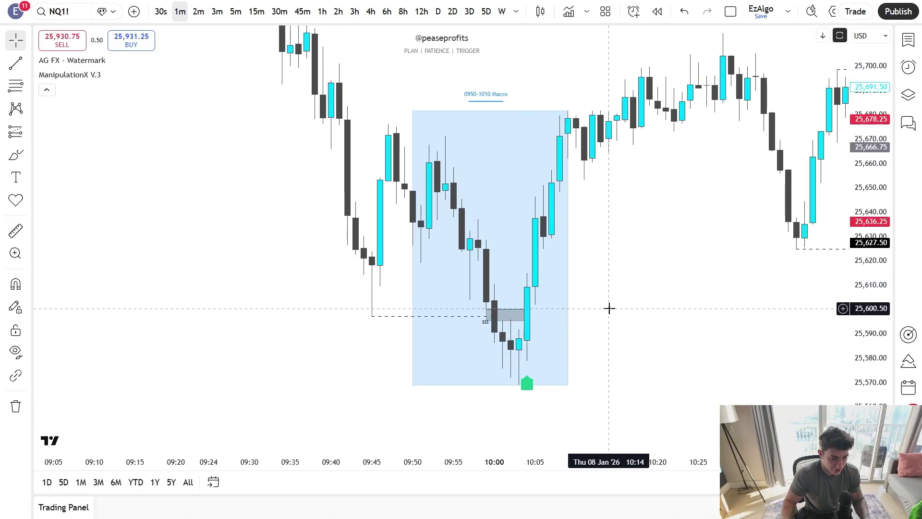
pyautogui.moveTo(848, 297); pyautogui.dragTo(849, 330)
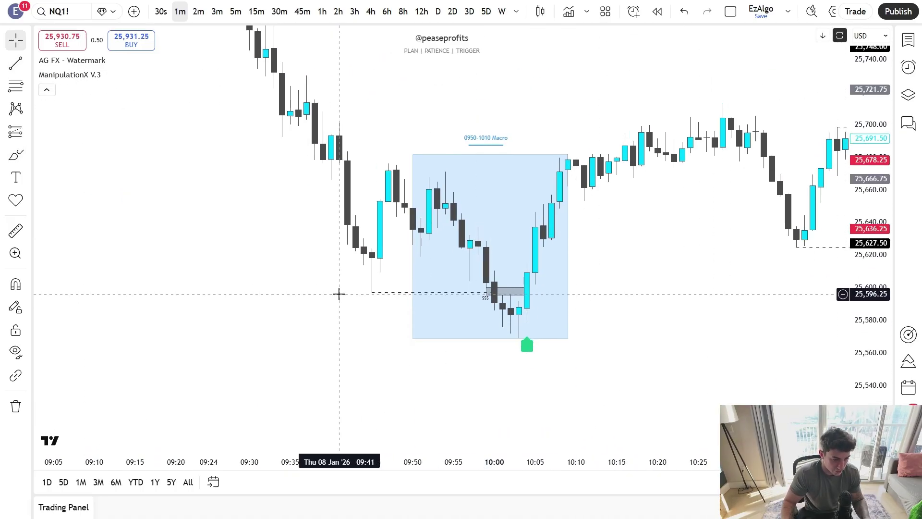
pyautogui.click(15, 132)
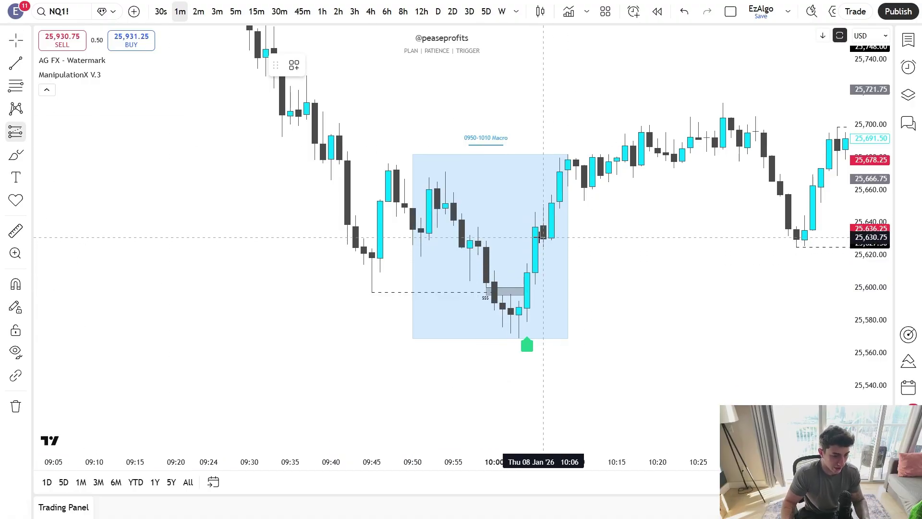
pyautogui.click(536, 270)
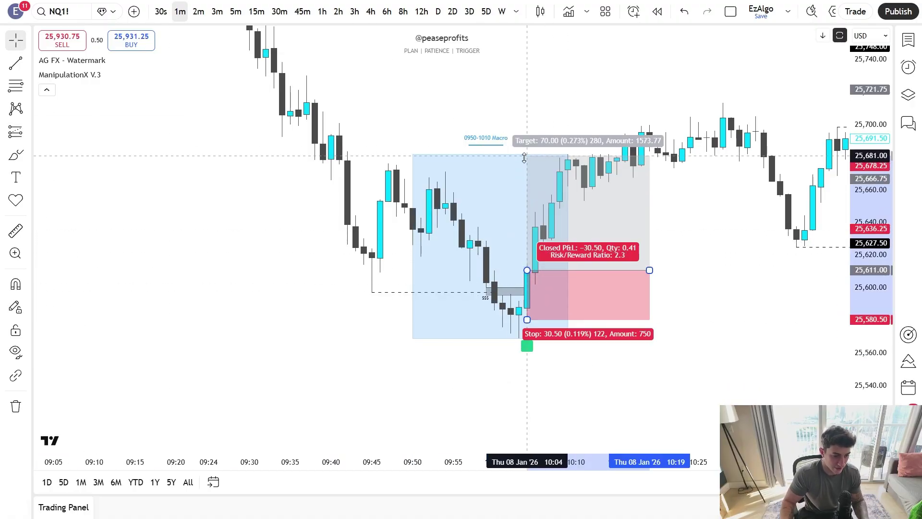
pyautogui.press('Delete')
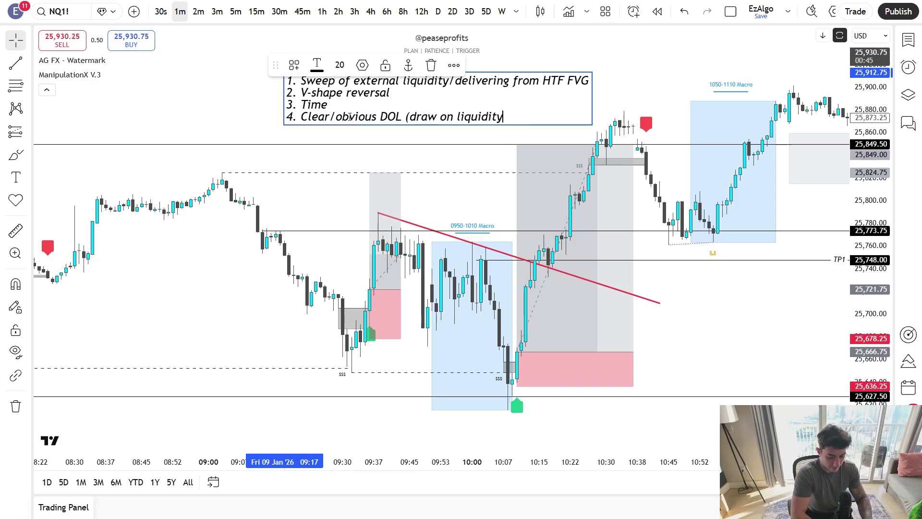
# - Add "4. Clear/obvious DOL (draw on liquidity)" to the criteria list and finish the text edit
pyautogui.click(424, 176)
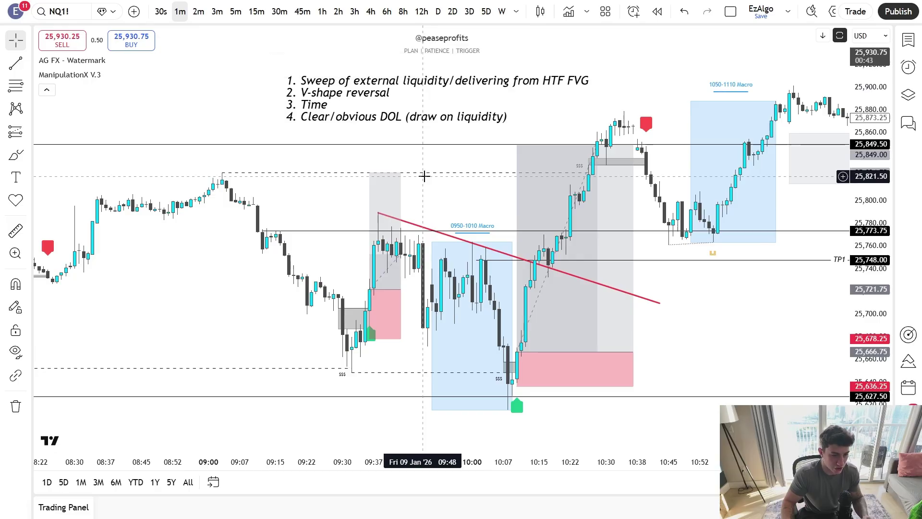
pyautogui.click(456, 114)
pyautogui.click(490, 159)
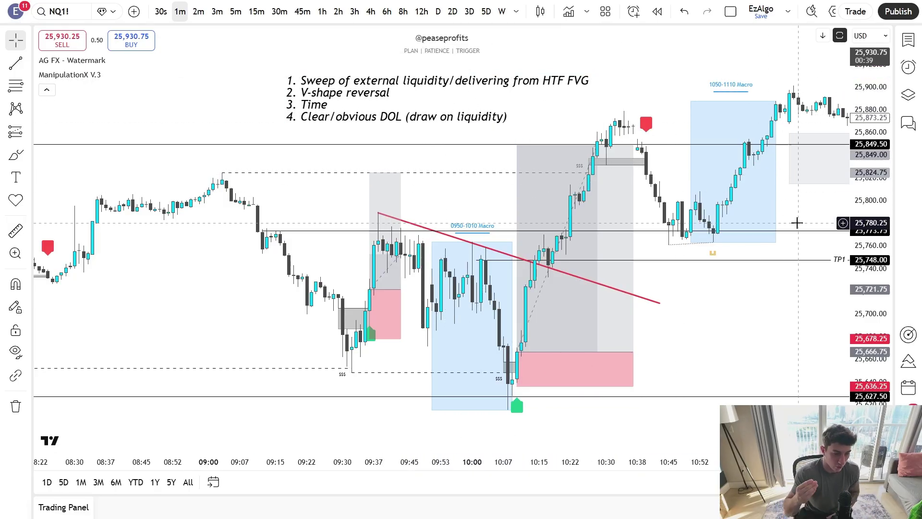
# - Delete the TP1 horizontal ray at 25,748.00 and the horizontal ray at 25,773.75
pyautogui.moveTo(883, 303); pyautogui.dragTo(882, 279)
pyautogui.click(673, 261)
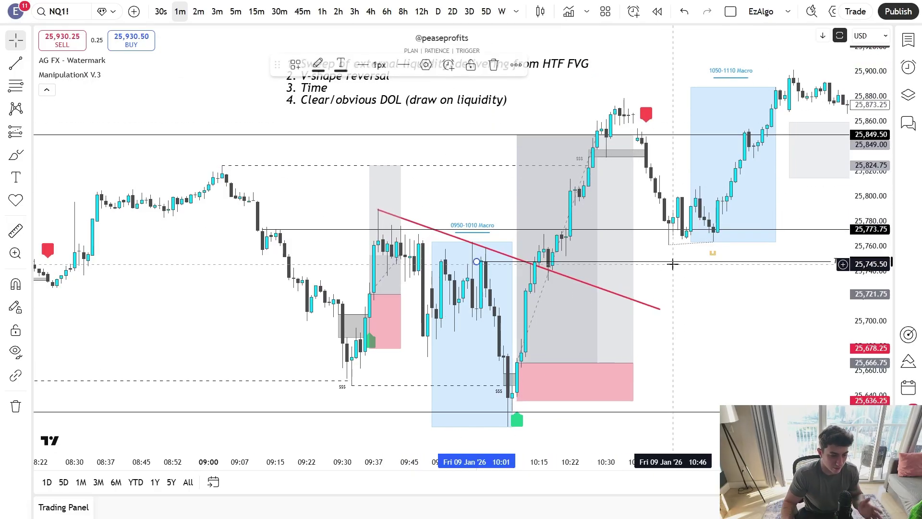
pyautogui.click(494, 64)
pyautogui.click(334, 229)
pyautogui.press('Delete')
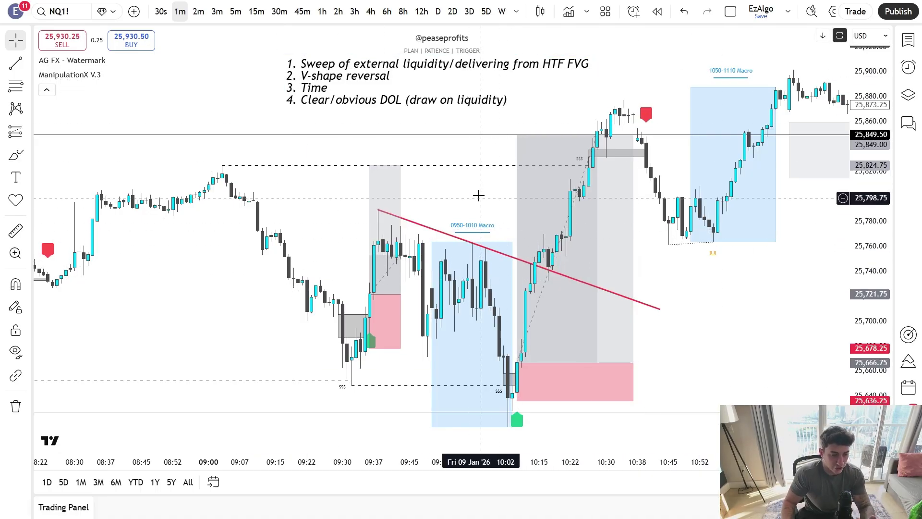
# - Shift the criteria list slightly and delete the red trend line falling from the 09:38 high
pyautogui.moveTo(478, 196); pyautogui.dragTo(464, 173)
pyautogui.moveTo(858, 245); pyautogui.dragTo(857, 292)
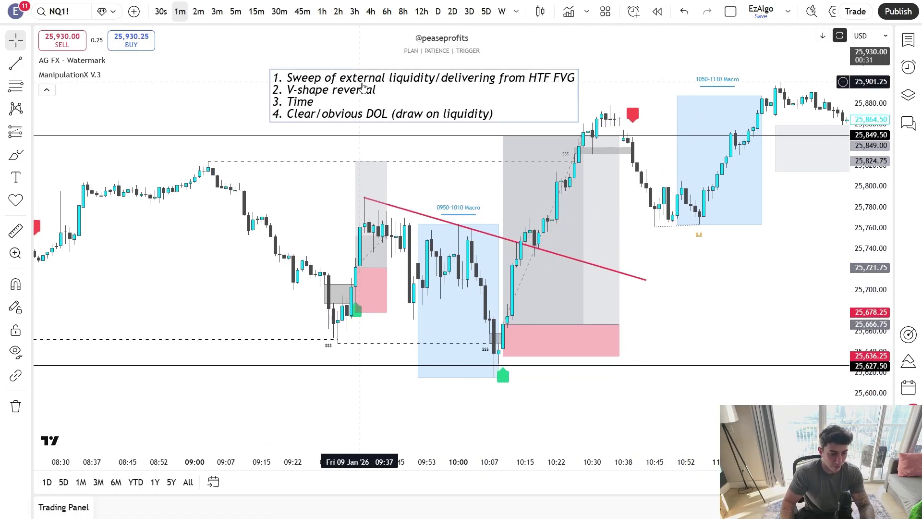
pyautogui.click(355, 91)
pyautogui.moveTo(355, 91); pyautogui.dragTo(361, 91)
pyautogui.moveTo(475, 178)
pyautogui.mouseDown()
pyautogui.moveTo(526, 181)
pyautogui.moveTo(490, 174)
pyautogui.mouseUp()
pyautogui.moveTo(865, 293); pyautogui.dragTo(853, 275)
pyautogui.moveTo(381, 192); pyautogui.dragTo(402, 191)
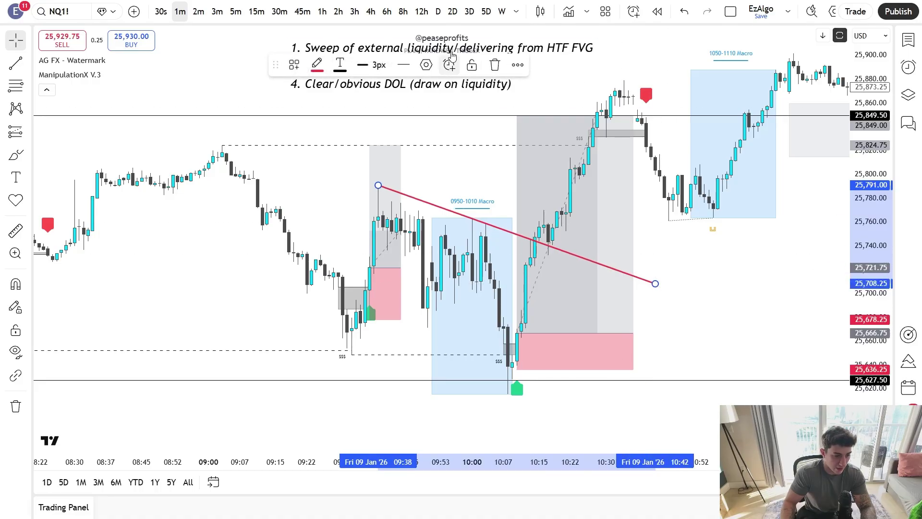
pyautogui.click(494, 66)
# - Trace the falling highs with the Brush and draw a trend line across them from 25,790.75 at 09:37 to 25,714.00
pyautogui.click(16, 155)
pyautogui.moveTo(360, 181)
pyautogui.mouseDown()
pyautogui.moveTo(409, 183)
pyautogui.moveTo(451, 201)
pyautogui.mouseUp()
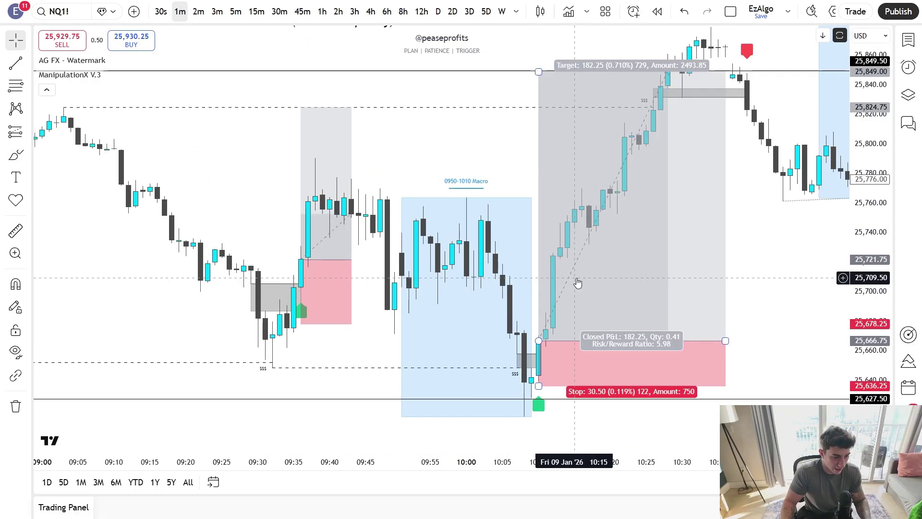
pyautogui.click(16, 63)
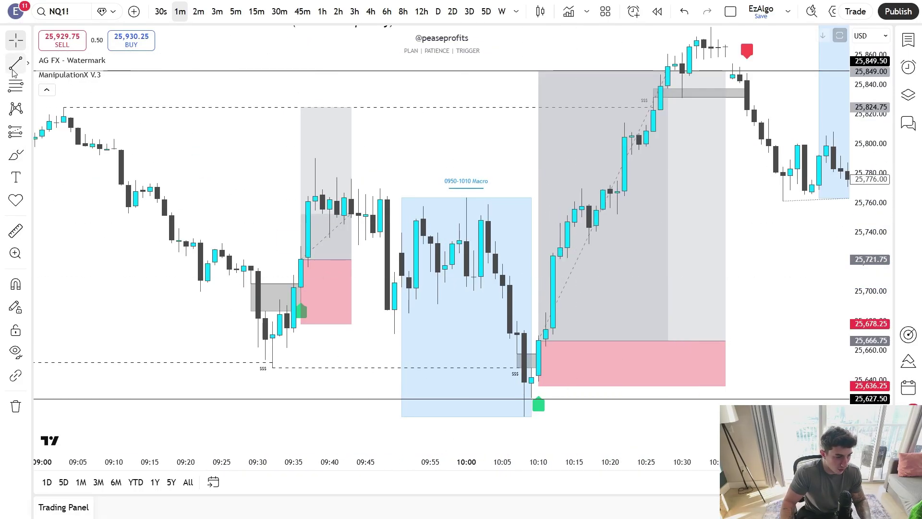
pyautogui.click(308, 158)
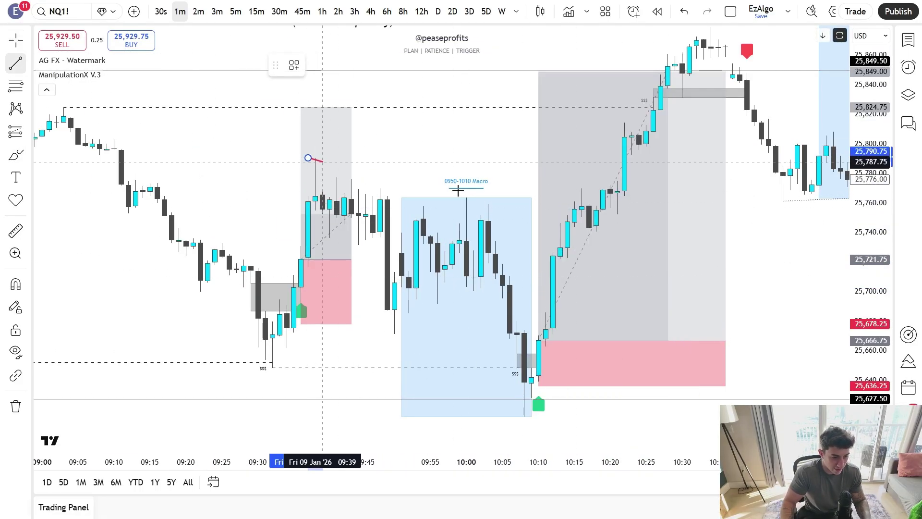
pyautogui.click(732, 271)
pyautogui.click(442, 228)
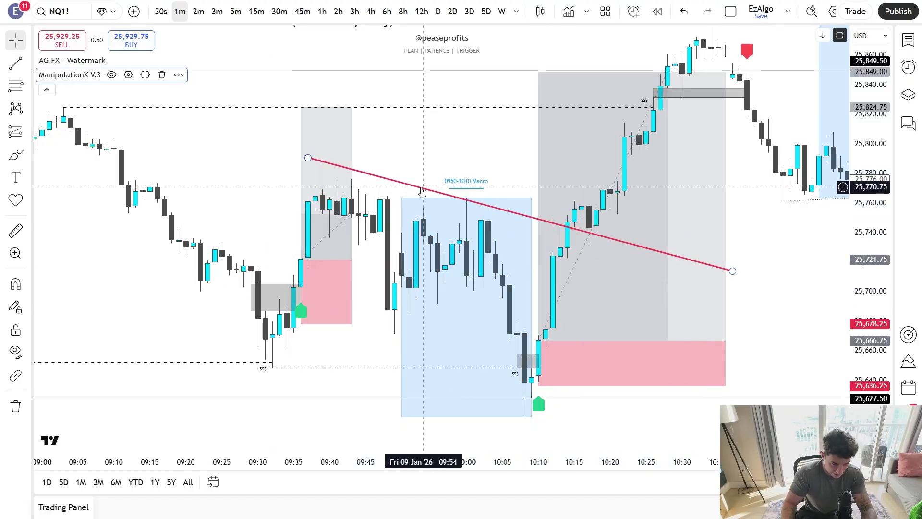
# - Apply the saved template that turns the new trend line into a thin dashed line labelled LRLR
pyautogui.click(422, 188)
pyautogui.click(426, 66)
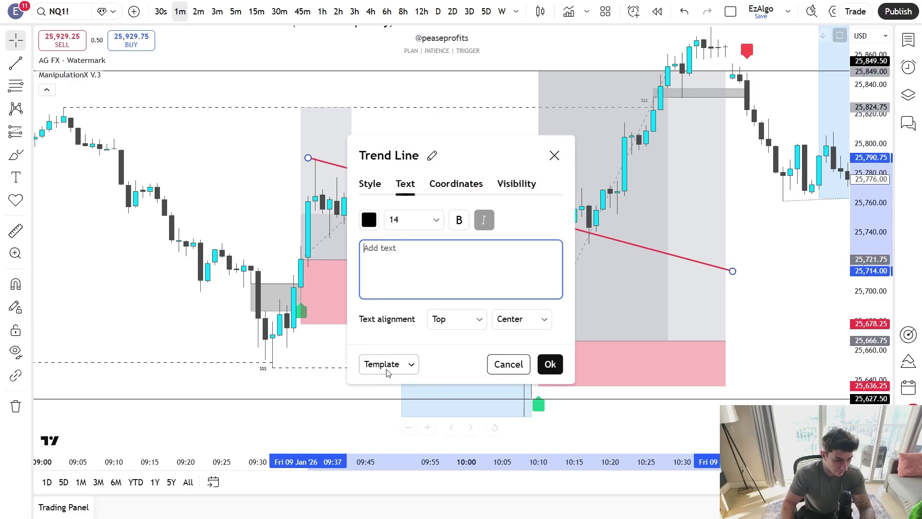
pyautogui.click(388, 365)
pyautogui.click(394, 404)
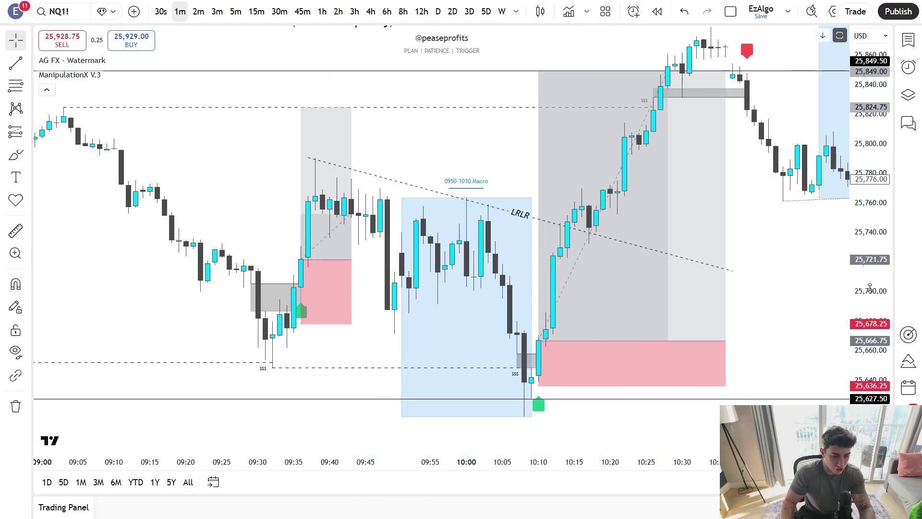
# - Move the LRLR line's starting point slightly lower beside the 09:38 high
pyautogui.moveTo(870, 287); pyautogui.dragTo(868, 329)
pyautogui.moveTo(361, 336); pyautogui.dragTo(362, 308)
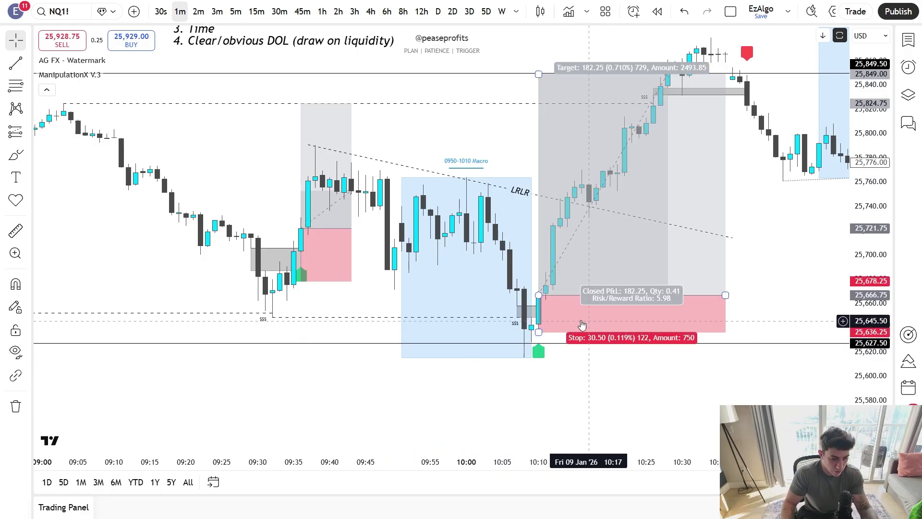
pyautogui.moveTo(867, 280); pyautogui.dragTo(868, 192)
pyautogui.moveTo(309, 109); pyautogui.dragTo(311, 114)
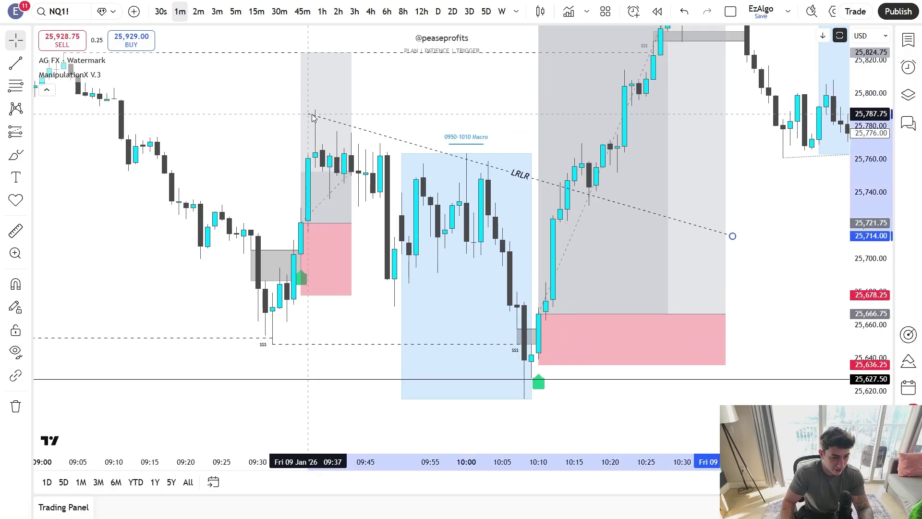
pyautogui.moveTo(790, 240); pyautogui.dragTo(775, 261)
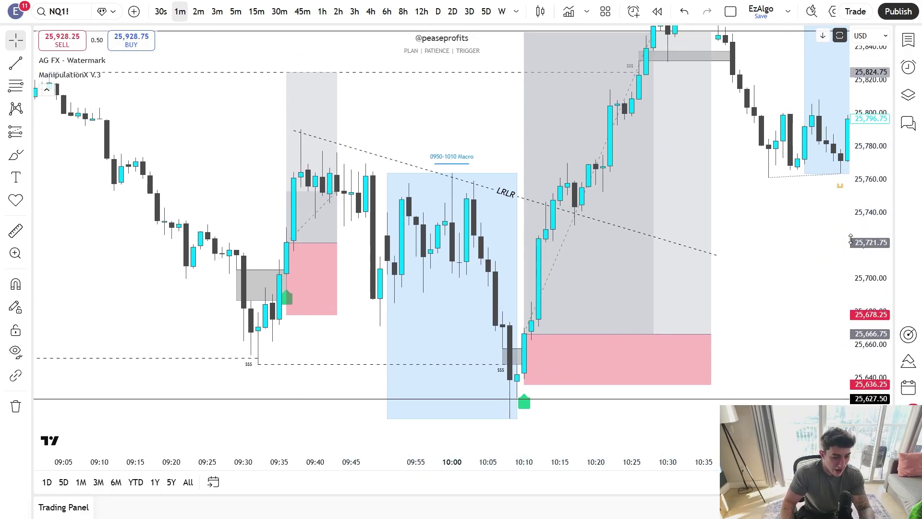
pyautogui.moveTo(851, 239); pyautogui.dragTo(849, 260)
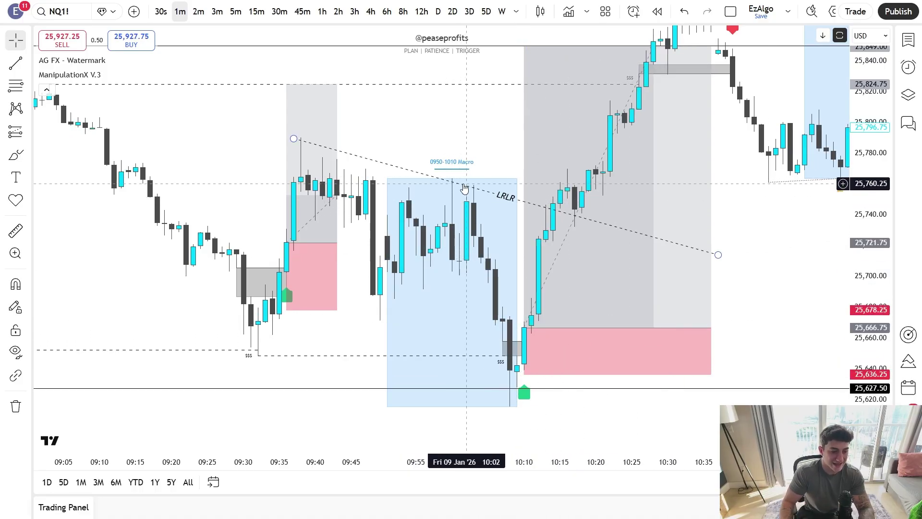
# - Place a horizontal ray on the 0950-1010 macro high at 25,763.00, make a short Brush stroke above it and undo the stroke
pyautogui.click(442, 184)
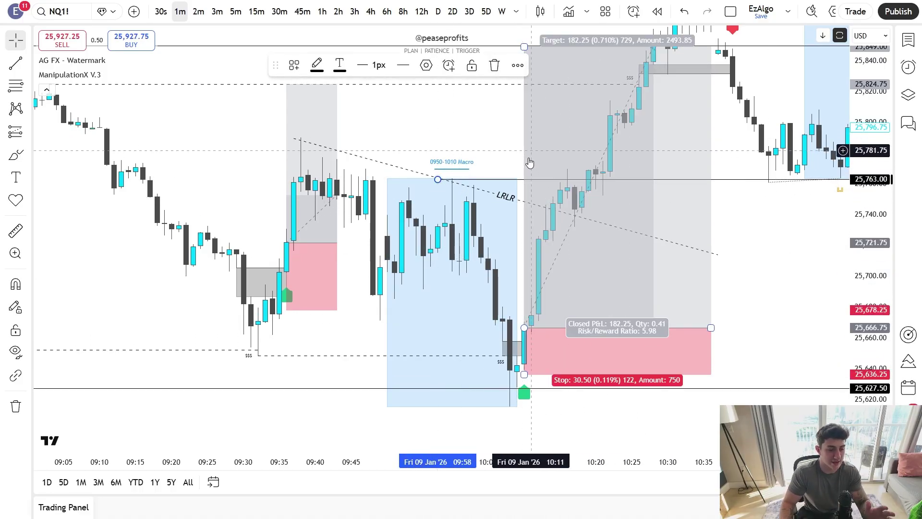
pyautogui.click(16, 155)
pyautogui.moveTo(565, 163); pyautogui.dragTo(532, 169)
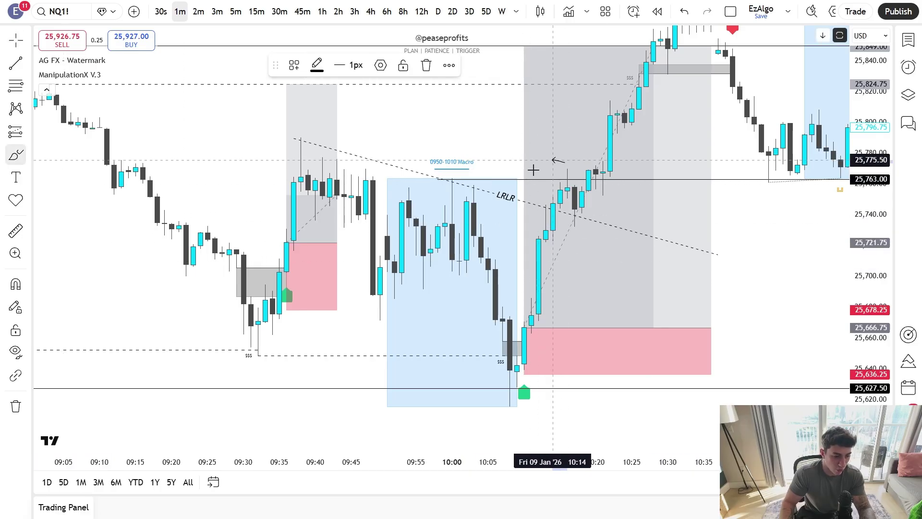
pyautogui.hotkey('ctrl', 'z')
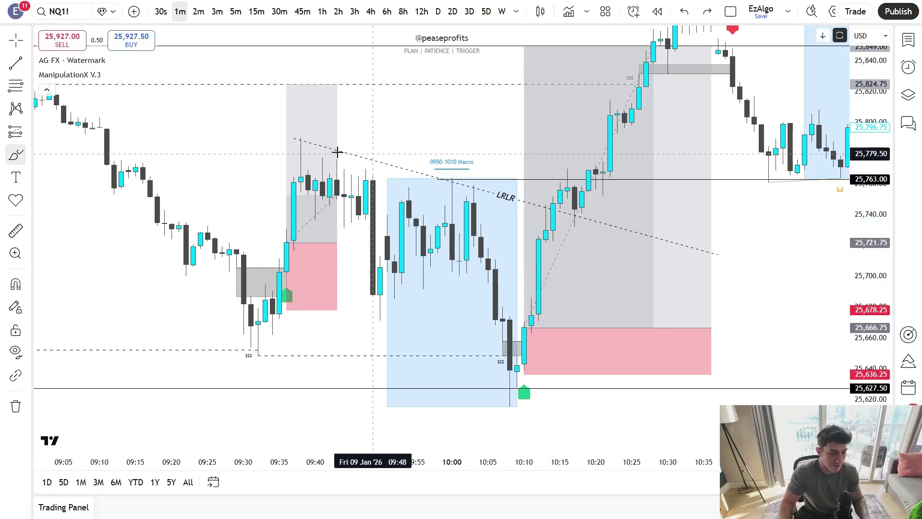
# - Trace the 09:38 high's level and the rally to the 25,849.50 line with the Brush, undoing the strokes and the 25,763.00 ray
pyautogui.moveTo(284, 138); pyautogui.dragTo(677, 134)
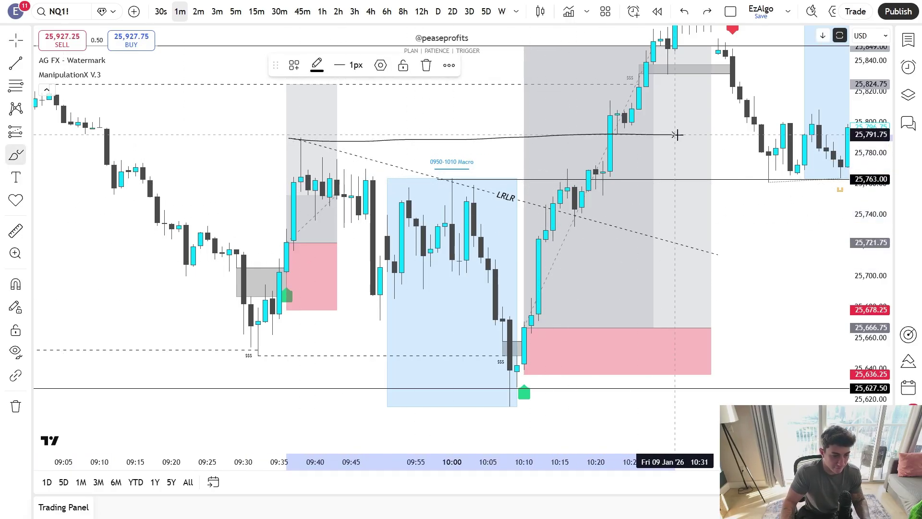
pyautogui.hotkey('ctrl', 'z')
pyautogui.moveTo(587, 172); pyautogui.dragTo(661, 50)
pyautogui.hotkey('ctrl', 'z')
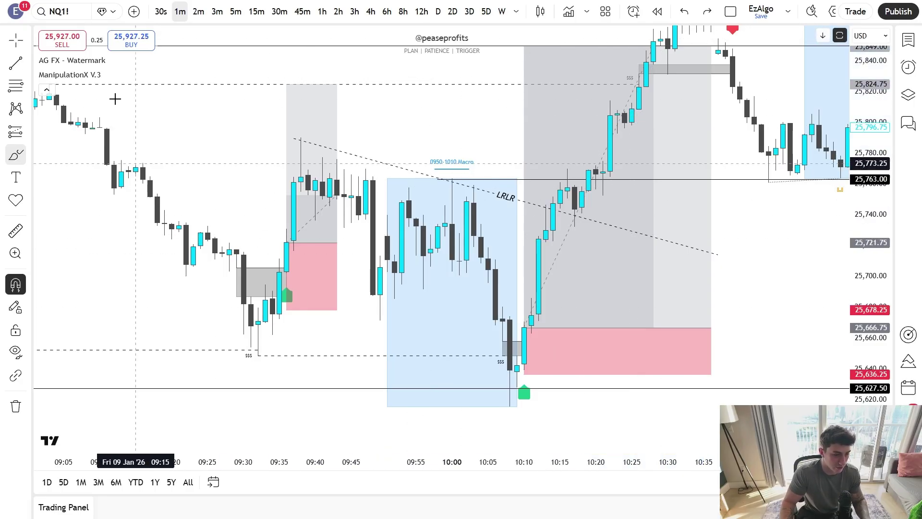
pyautogui.hotkey('ctrl', 'z')
pyautogui.click(15, 40)
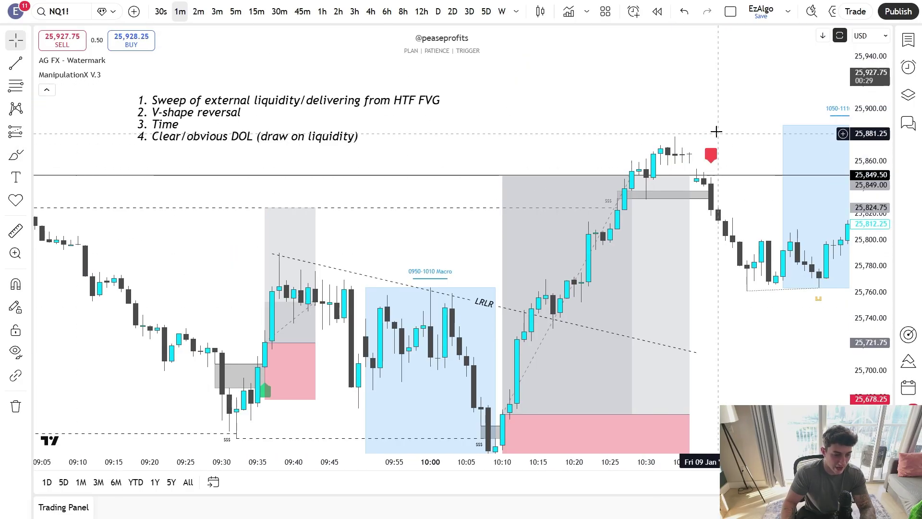
# - Place a Long Position on the 8 January 10:04 long signal with the entry at 25,609.75
pyautogui.moveTo(716, 132); pyautogui.dragTo(630, 87)
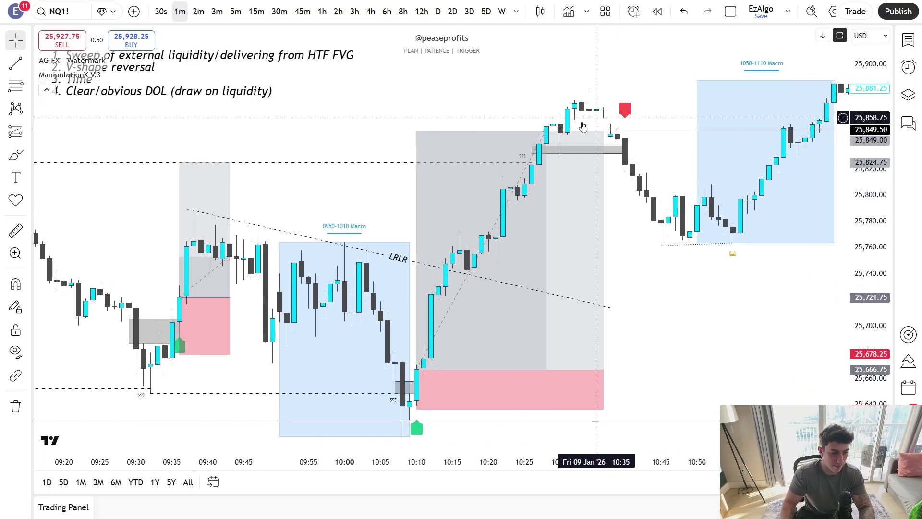
pyautogui.scroll(-2, 317, 118)
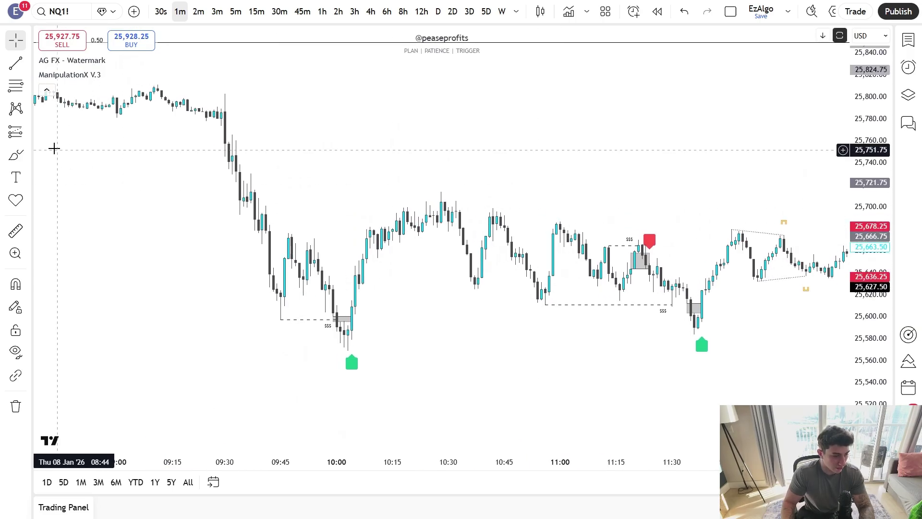
pyautogui.click(28, 131)
pyautogui.click(39, 146)
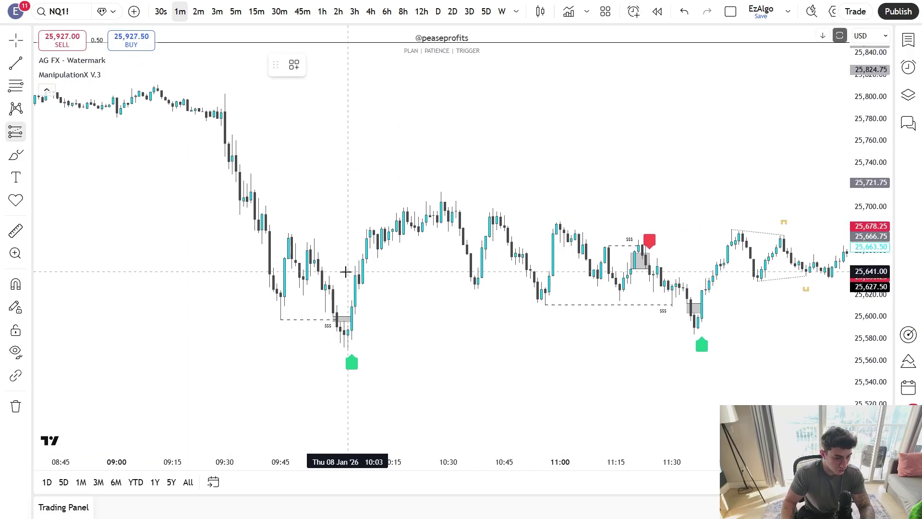
pyautogui.click(357, 278)
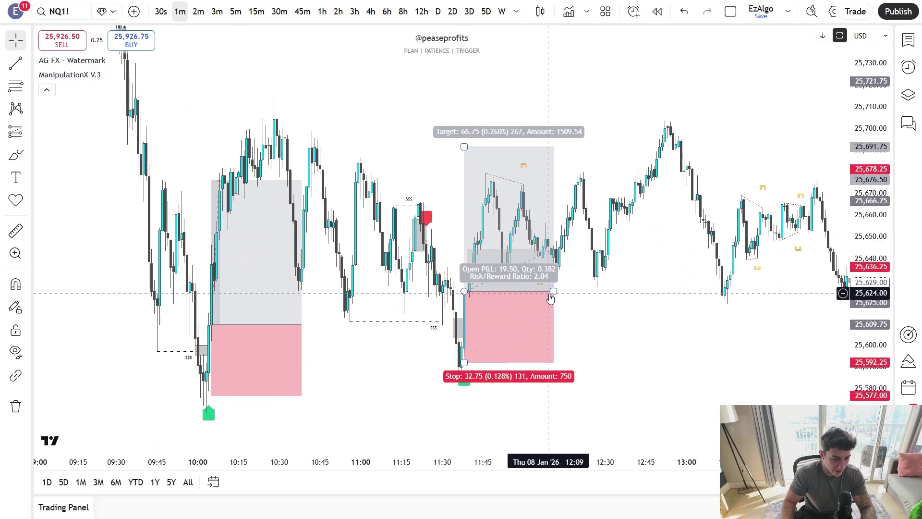
# - Extend the Long Position at the 11:38 long signal forward in time to about 13:03
pyautogui.click(563, 299)
pyautogui.moveTo(562, 288); pyautogui.dragTo(693, 291)
pyautogui.moveTo(720, 308); pyautogui.dragTo(597, 303)
pyautogui.scroll(3, 547, 303)
pyautogui.moveTo(171, 389); pyautogui.dragTo(410, 352)
pyautogui.moveTo(860, 279); pyautogui.dragTo(861, 312)
pyautogui.moveTo(484, 360); pyautogui.dragTo(522, 360)
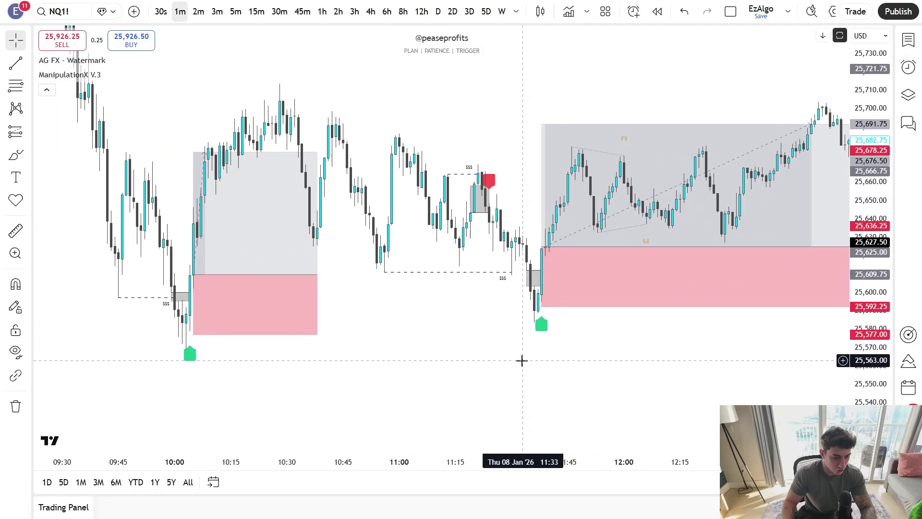
# - Draw a trend line from 25,714.25 at 10:27 down to 25,616.50 and apply the LRLR template to it
pyautogui.click(15, 62)
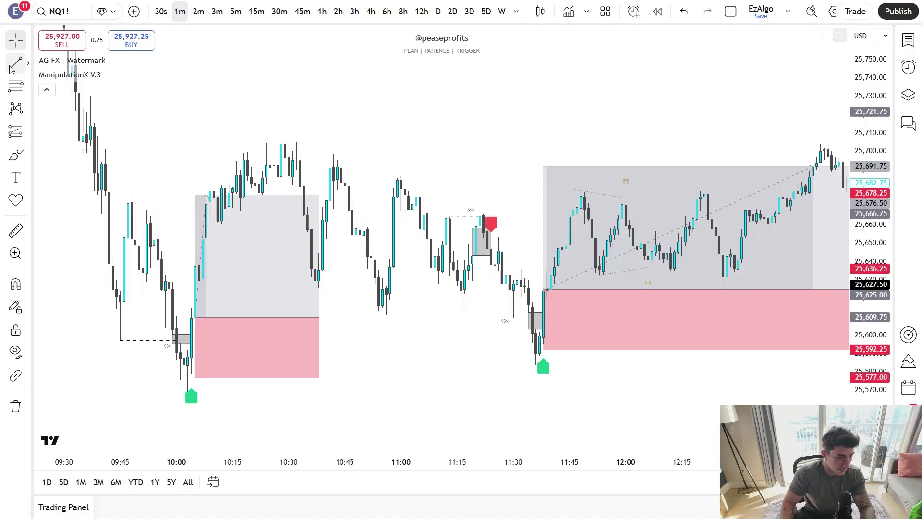
pyautogui.click(279, 124)
pyautogui.click(700, 303)
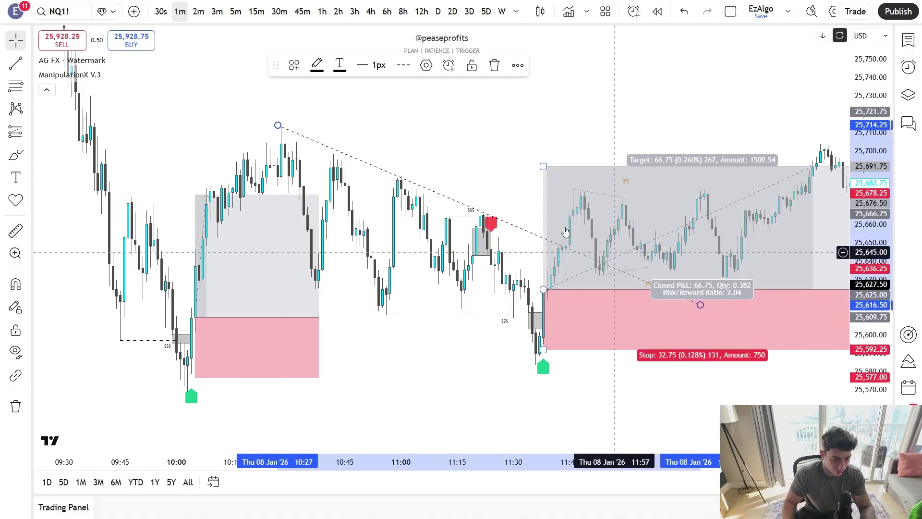
pyautogui.click(425, 63)
pyautogui.click(387, 366)
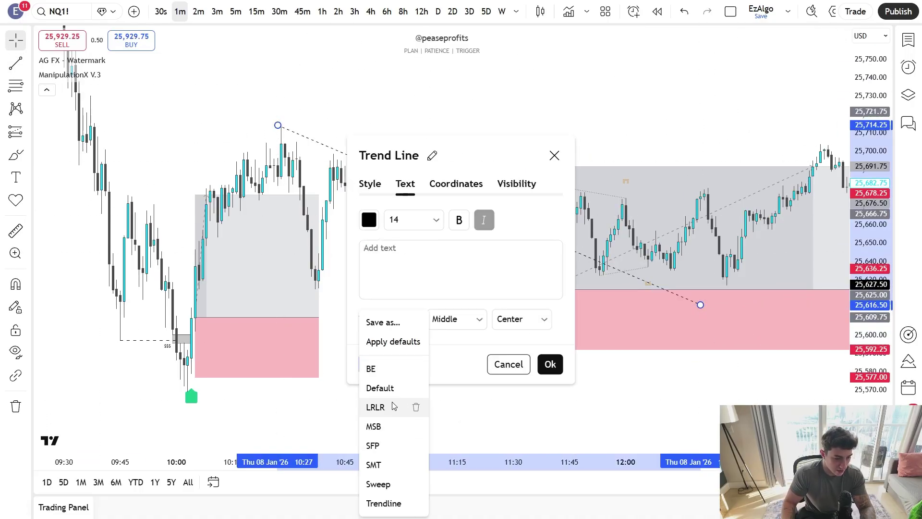
pyautogui.click(375, 406)
pyautogui.click(550, 364)
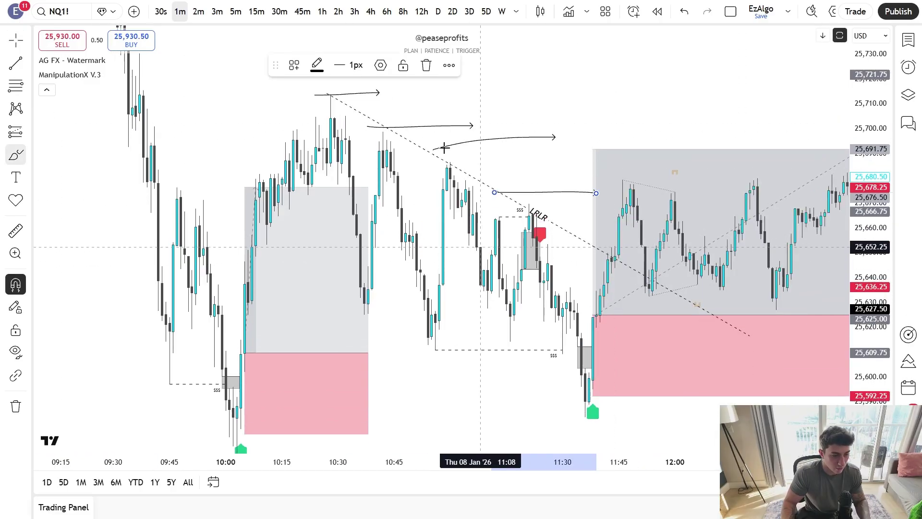
# - Sketch Brush arrows from the successive lower highs along the LRLR line and undo all of the strokes
pyautogui.moveTo(357, 125); pyautogui.dragTo(454, 111)
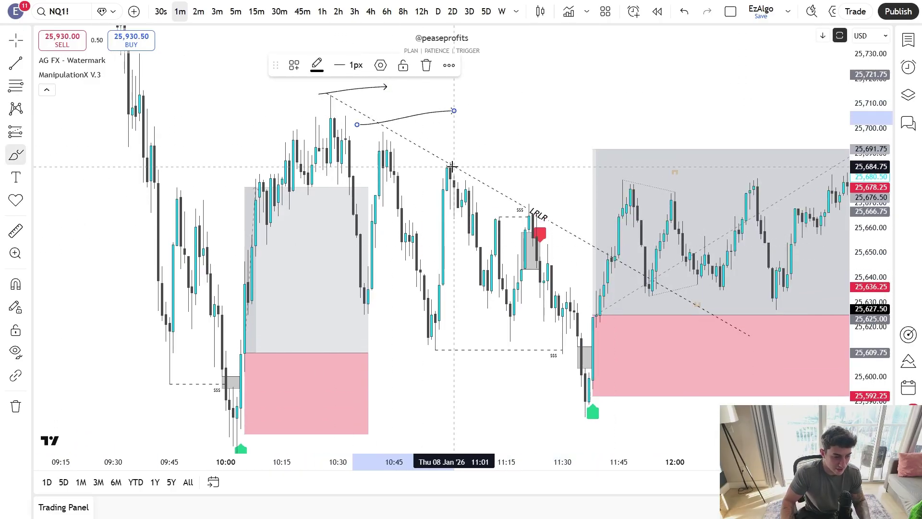
pyautogui.moveTo(431, 154); pyautogui.dragTo(522, 143)
pyautogui.moveTo(499, 203); pyautogui.dragTo(593, 205)
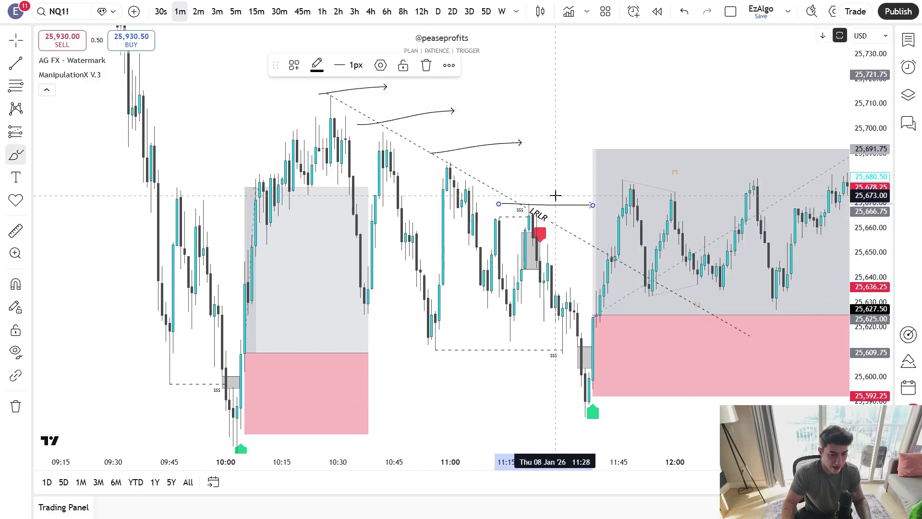
pyautogui.hotkey('ctrl', 'z')
pyautogui.hotkey('ctrl', 'z')
pyautogui.hotkey('ctrl', 'z')
pyautogui.hotkey('ctrl', 'z')
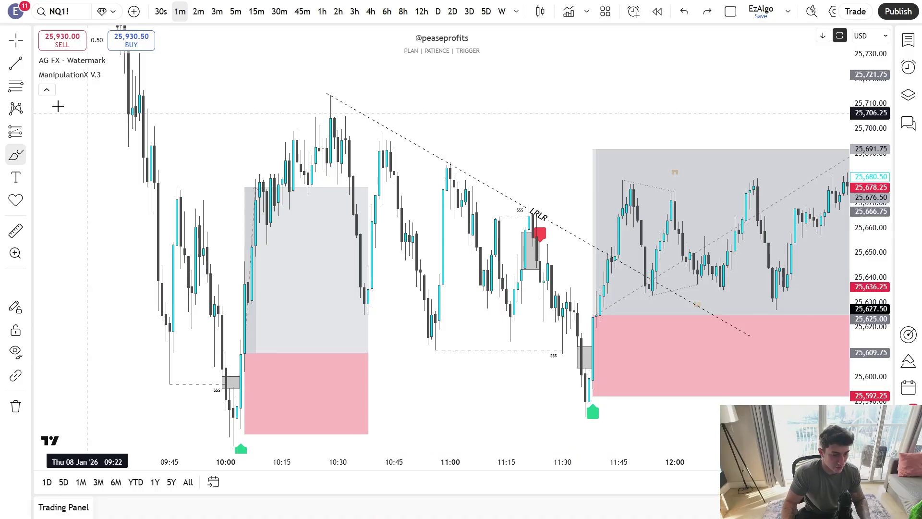
pyautogui.press('Escape')
# - Trace the swept low's dashed level before the 11:38 long signal with the Brush and undo the stroke
pyautogui.moveTo(446, 393); pyautogui.dragTo(439, 354)
pyautogui.scroll(3, 440, 354)
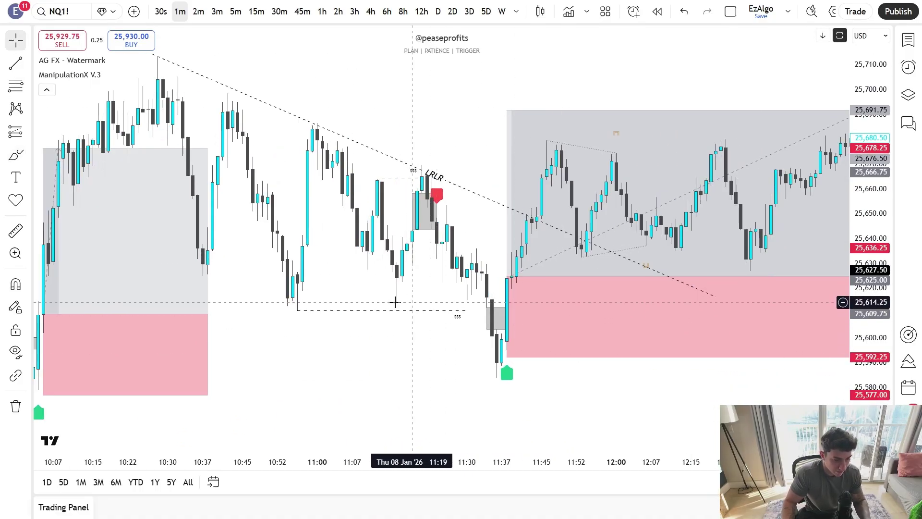
pyautogui.click(11, 161)
pyautogui.moveTo(288, 312); pyautogui.dragTo(620, 312)
pyautogui.hotkey('ctrl', 'z')
# - Circle the sweep lows at both long signals with one Brush stroke, undo it and leave the Brush tool
pyautogui.scroll(-5, 543, 407)
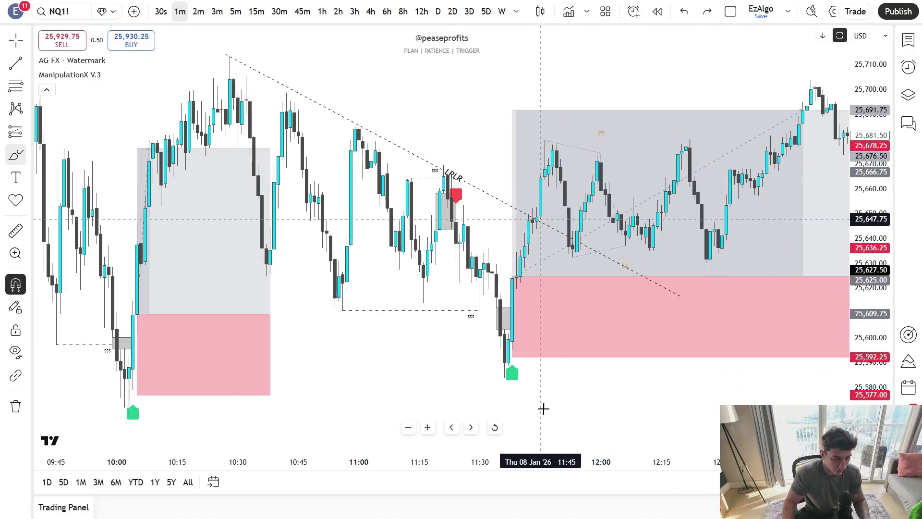
pyautogui.moveTo(266, 324)
pyautogui.mouseDown()
pyautogui.moveTo(412, 374)
pyautogui.moveTo(190, 339)
pyautogui.mouseUp()
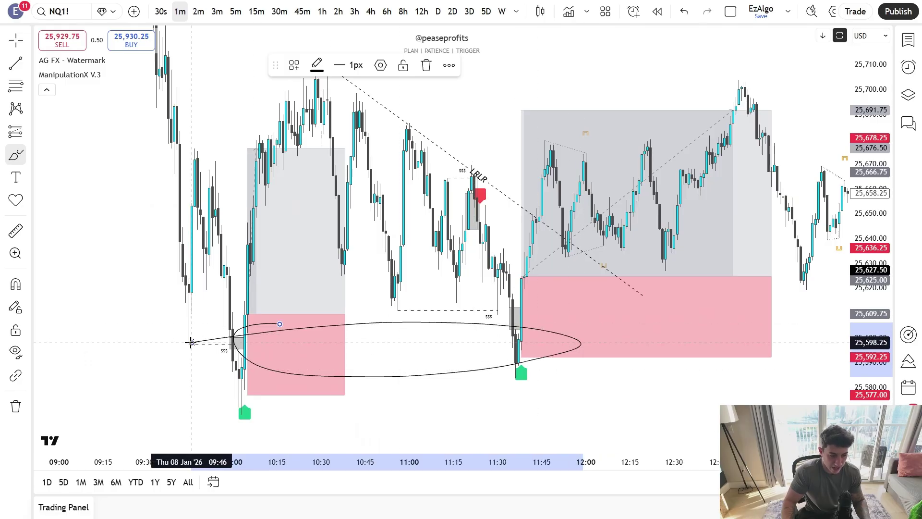
pyautogui.hotkey('ctrl', 'z')
pyautogui.scroll(3, 417, 362)
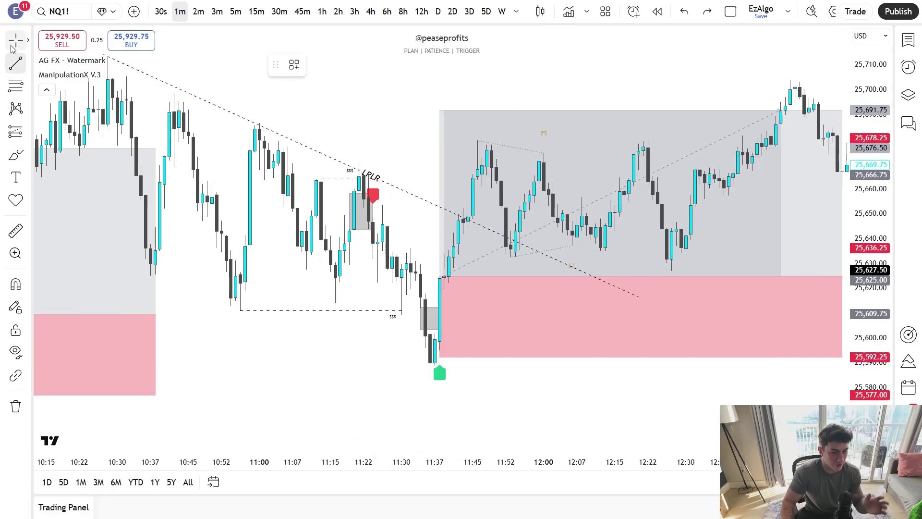
pyautogui.click(14, 43)
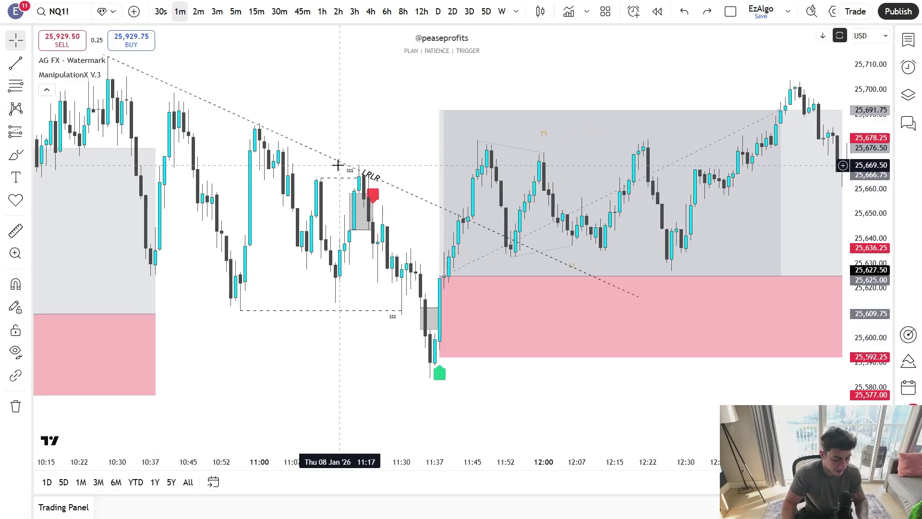
# - Trace the morning sell-off from about 09:17 to 10:00 with the Brush and delete the stroke
pyautogui.moveTo(340, 166); pyautogui.dragTo(719, 319)
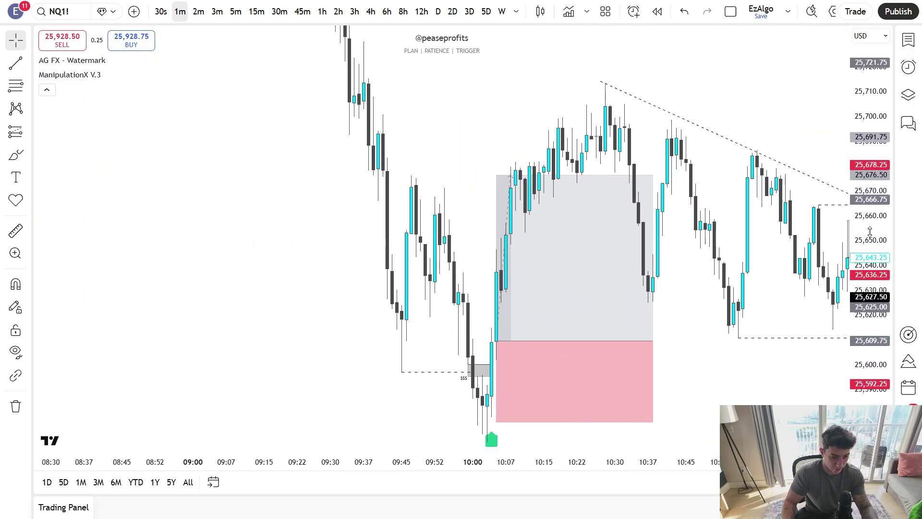
pyautogui.moveTo(870, 233); pyautogui.dragTo(870, 329)
pyautogui.moveTo(810, 230)
pyautogui.mouseDown()
pyautogui.moveTo(825, 295)
pyautogui.moveTo(870, 346)
pyautogui.mouseUp()
pyautogui.click(15, 154)
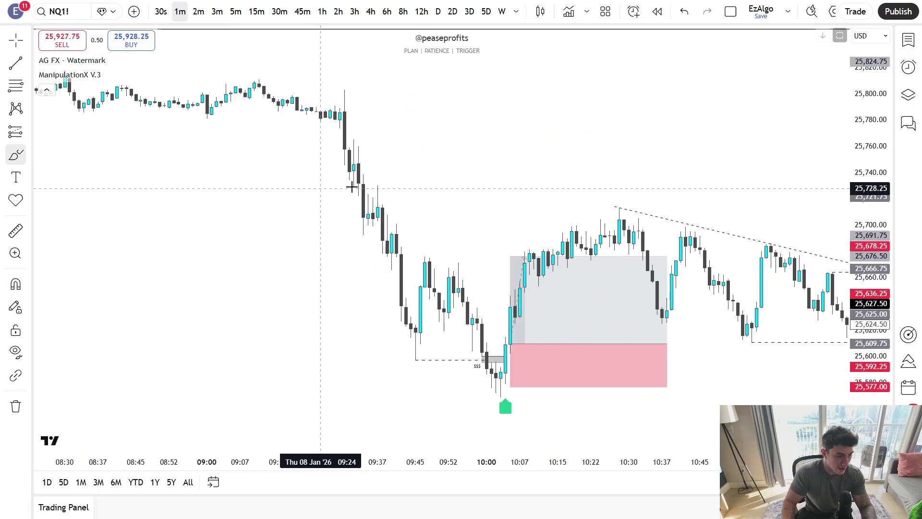
pyautogui.moveTo(290, 103); pyautogui.dragTo(486, 356)
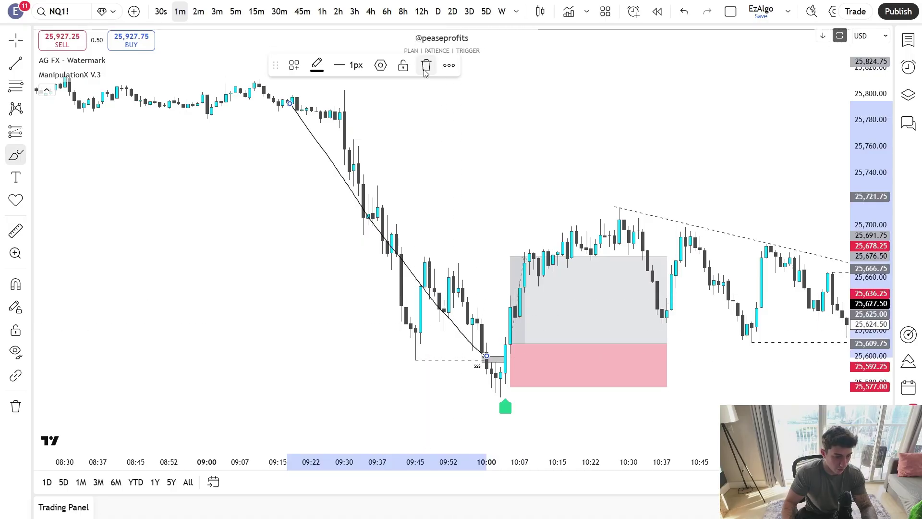
pyautogui.click(425, 68)
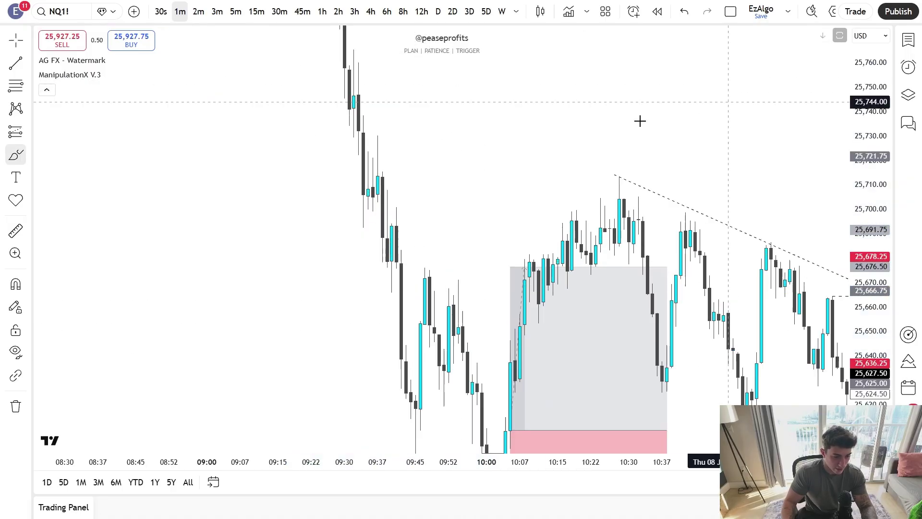
pyautogui.moveTo(449, 213); pyautogui.dragTo(415, 105)
pyautogui.click(427, 68)
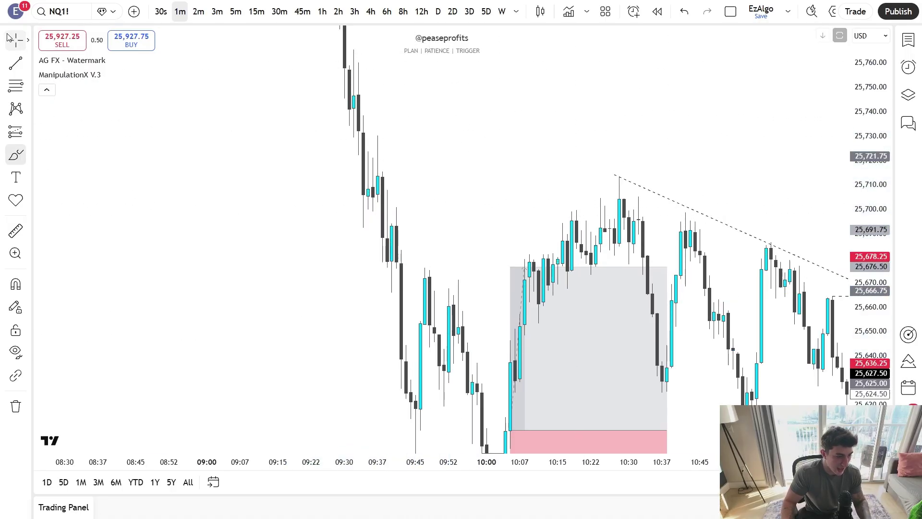
pyautogui.click(11, 39)
# - Draw a short trend line across the two highs before the 10:04 signal, from 25,676.25 to 25,669.50 at 09:55
pyautogui.moveTo(183, 253); pyautogui.dragTo(149, 147)
pyautogui.click(14, 86)
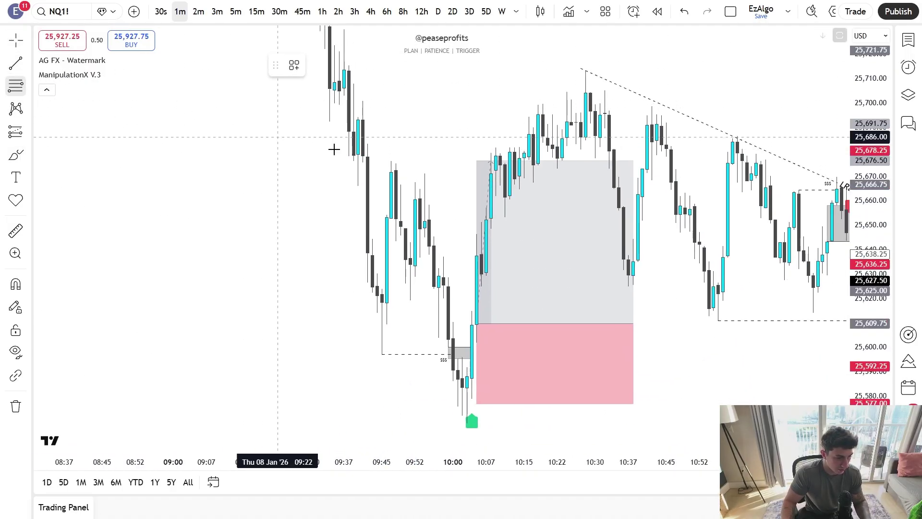
pyautogui.click(382, 161)
pyautogui.click(429, 176)
# - Set the first Long Position's target to 25,676.00 and shorten its end time to about 10:28
pyautogui.click(605, 288)
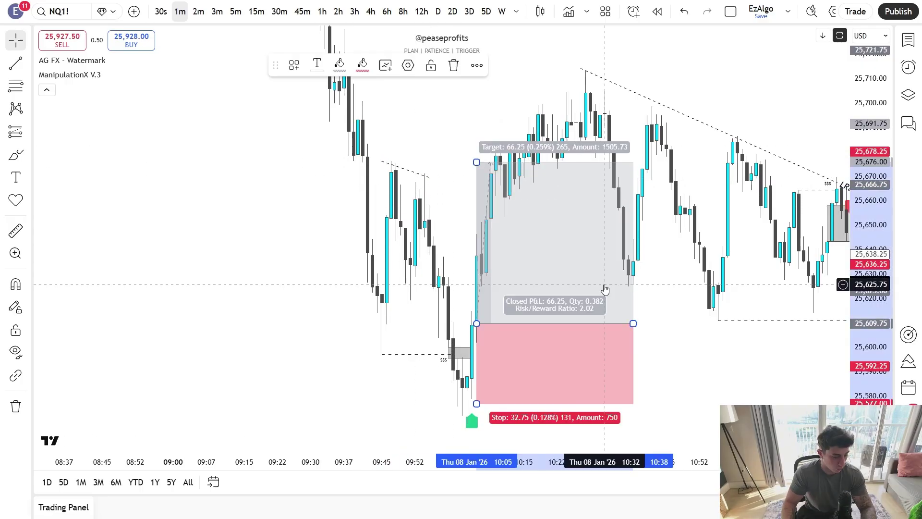
pyautogui.moveTo(633, 323)
pyautogui.mouseDown()
pyautogui.moveTo(577, 323)
pyautogui.moveTo(586, 323)
pyautogui.mouseUp()
pyautogui.click(638, 307)
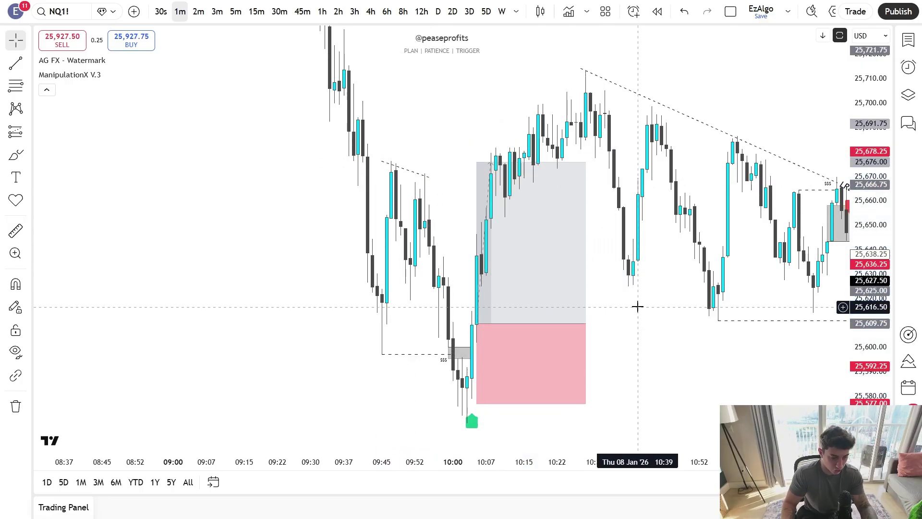
# - Mark the 10:28 and 11:00 highs on the LRLR line with short Brush strokes and undo them
pyautogui.click(412, 171)
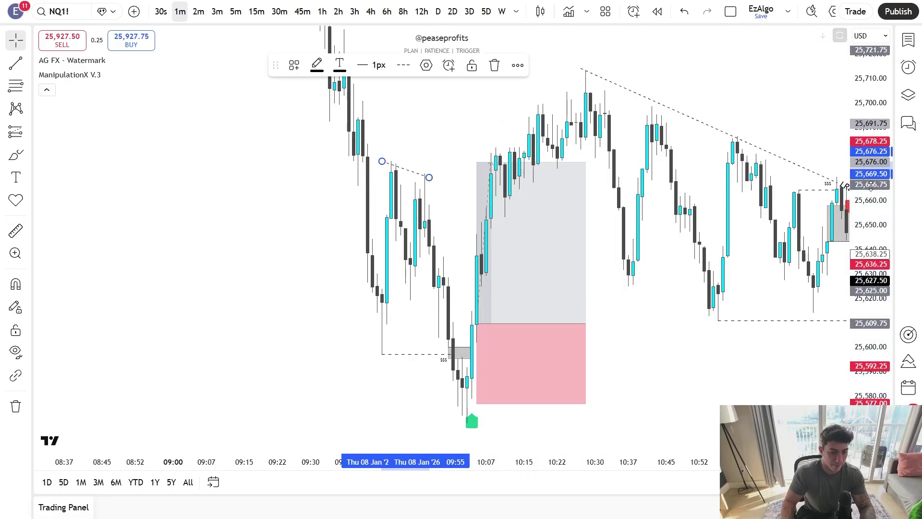
pyautogui.moveTo(874, 177); pyautogui.dragTo(874, 289)
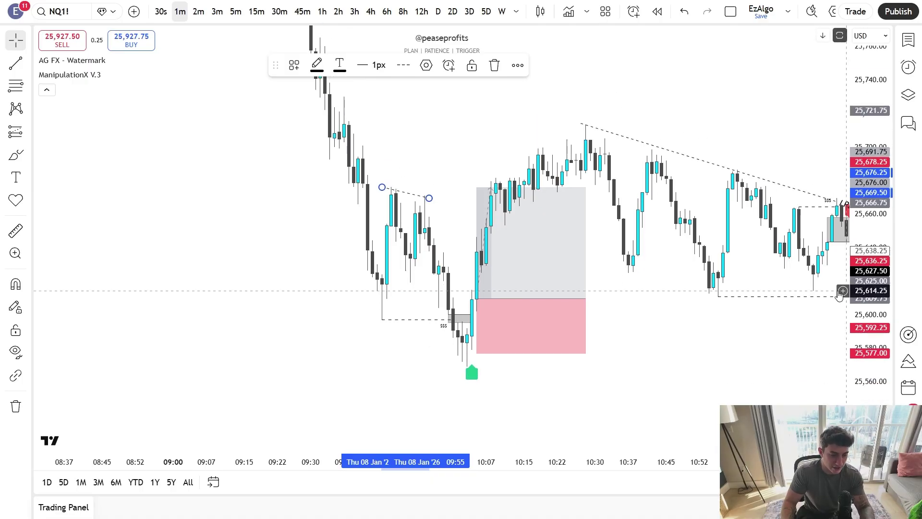
pyautogui.moveTo(719, 344); pyautogui.dragTo(354, 360)
pyautogui.moveTo(875, 349); pyautogui.dragTo(875, 212)
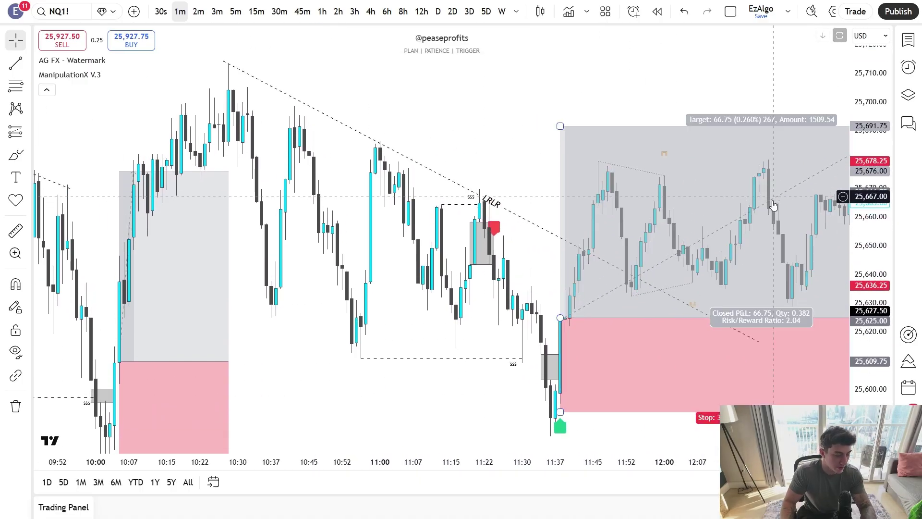
pyautogui.click(15, 154)
pyautogui.moveTo(230, 56)
pyautogui.mouseDown()
pyautogui.moveTo(374, 195)
pyautogui.moveTo(231, 53)
pyautogui.mouseUp()
pyautogui.hotkey('ctrl', 'z')
pyautogui.moveTo(369, 150)
pyautogui.mouseDown()
pyautogui.moveTo(282, 31)
pyautogui.moveTo(360, 97)
pyautogui.mouseUp()
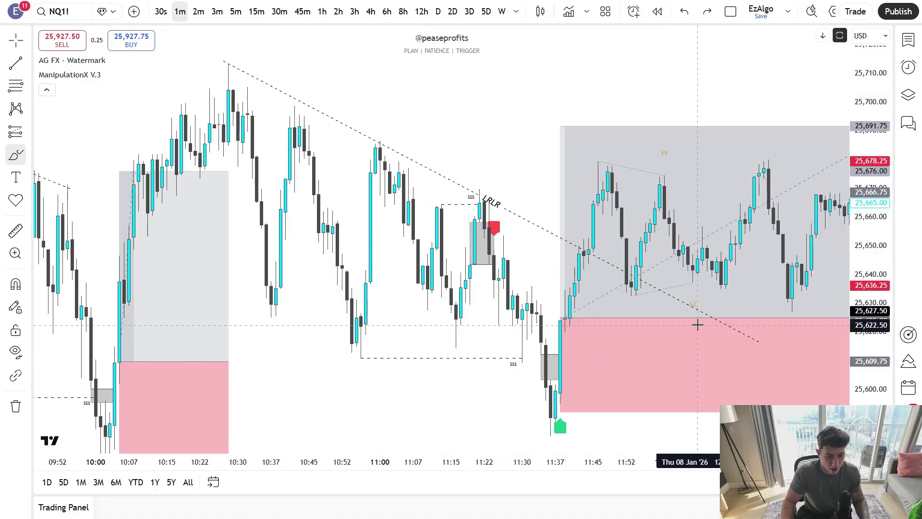
pyautogui.moveTo(377, 144); pyautogui.dragTo(416, 169)
pyautogui.hotkey('ctrl', 'z')
pyautogui.click(17, 42)
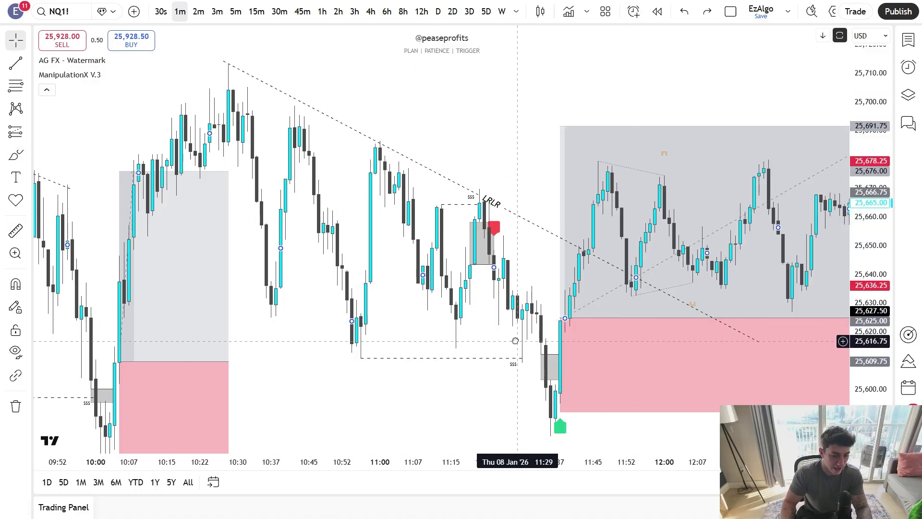
# - Sketch the 09:30 sell-off and the curved reversal through the 10:04 long signal with the Brush, deleting the strokes
pyautogui.moveTo(559, 339); pyautogui.dragTo(519, 329)
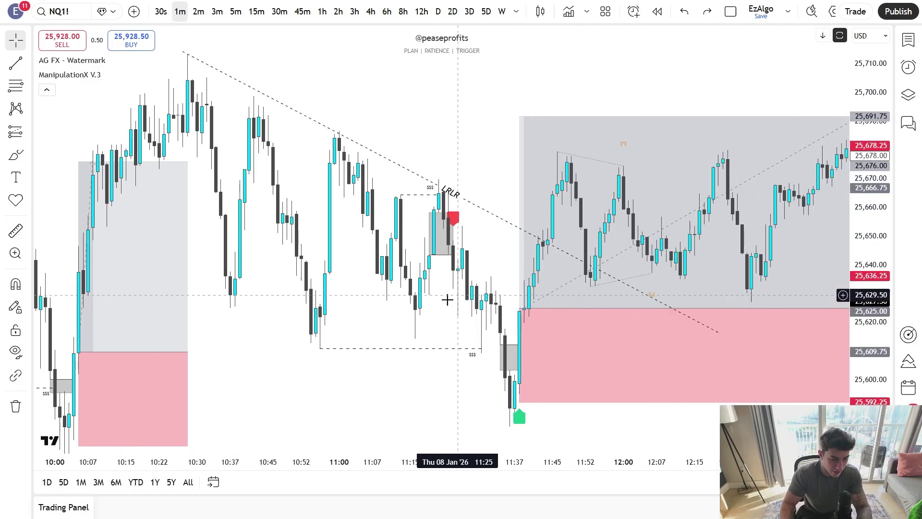
pyautogui.moveTo(391, 311); pyautogui.dragTo(796, 308)
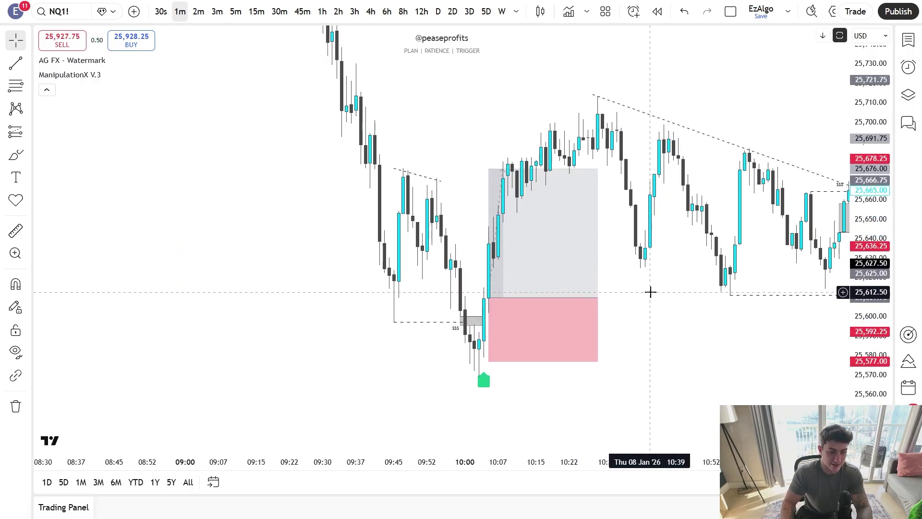
pyautogui.moveTo(845, 234); pyautogui.dragTo(844, 370)
pyautogui.moveTo(721, 344); pyautogui.dragTo(705, 291)
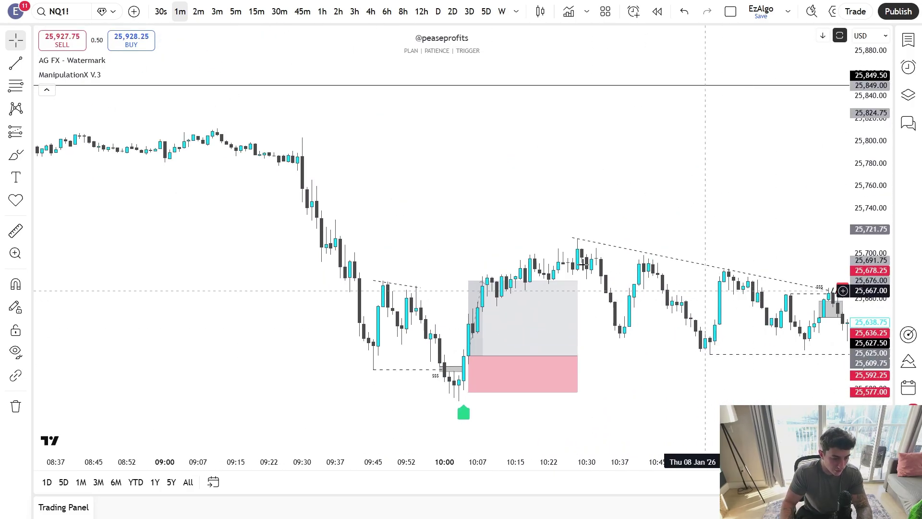
pyautogui.click(16, 157)
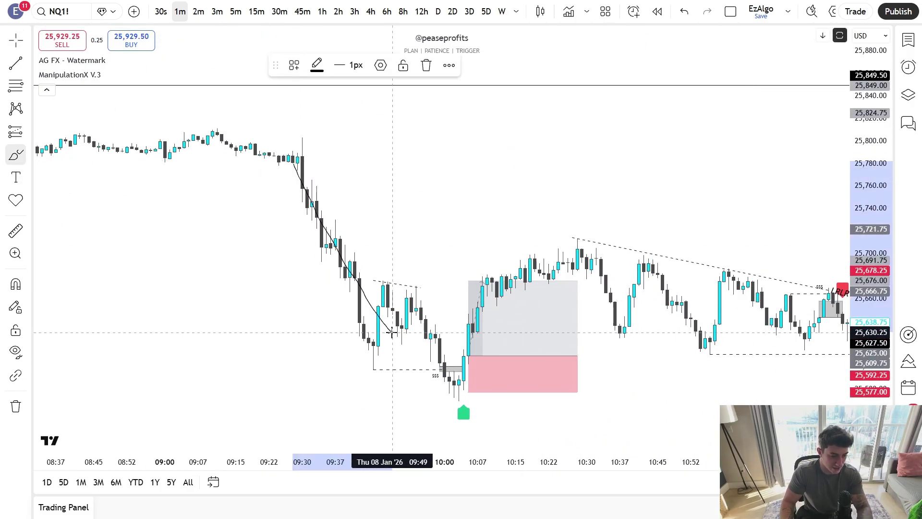
pyautogui.moveTo(340, 113)
pyautogui.mouseDown()
pyautogui.moveTo(288, 145)
pyautogui.moveTo(374, 107)
pyautogui.mouseUp()
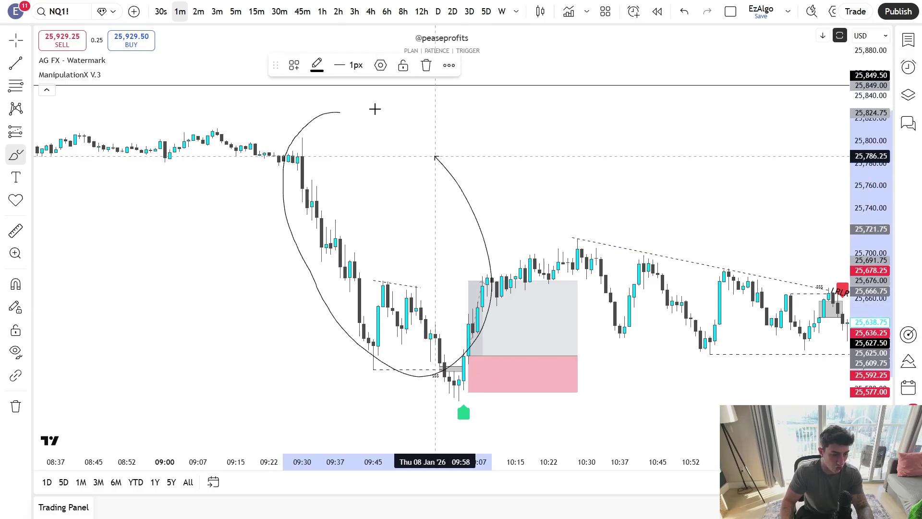
pyautogui.click(426, 64)
pyautogui.moveTo(460, 376)
pyautogui.mouseDown()
pyautogui.moveTo(638, 270)
pyautogui.moveTo(774, 337)
pyautogui.moveTo(820, 287)
pyautogui.mouseUp()
pyautogui.click(424, 64)
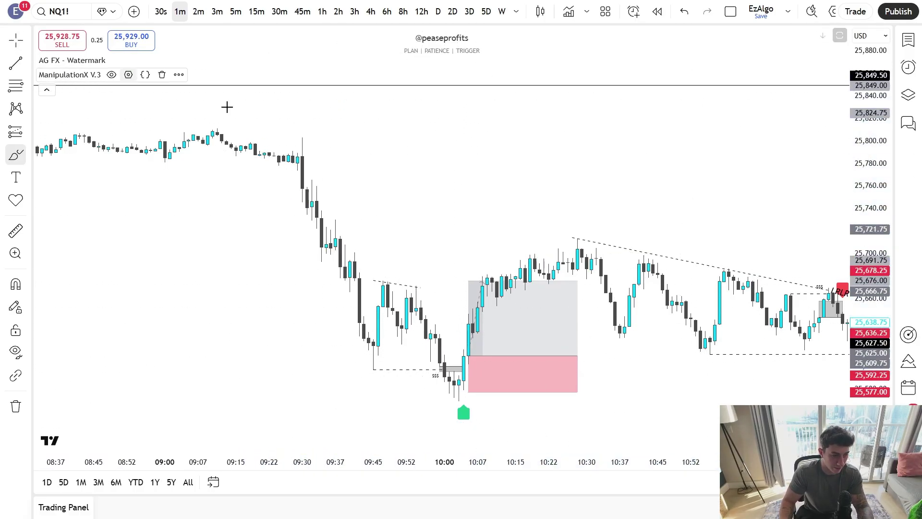
# - Draw Brush arrows over the four descending highs between 10:28 and 11:22, add another stroke, and undo them all
pyautogui.hscroll(5, 226, 108)
pyautogui.moveTo(297, 108); pyautogui.dragTo(318, 107)
pyautogui.moveTo(374, 143); pyautogui.dragTo(560, 168)
pyautogui.moveTo(533, 212); pyautogui.dragTo(612, 211)
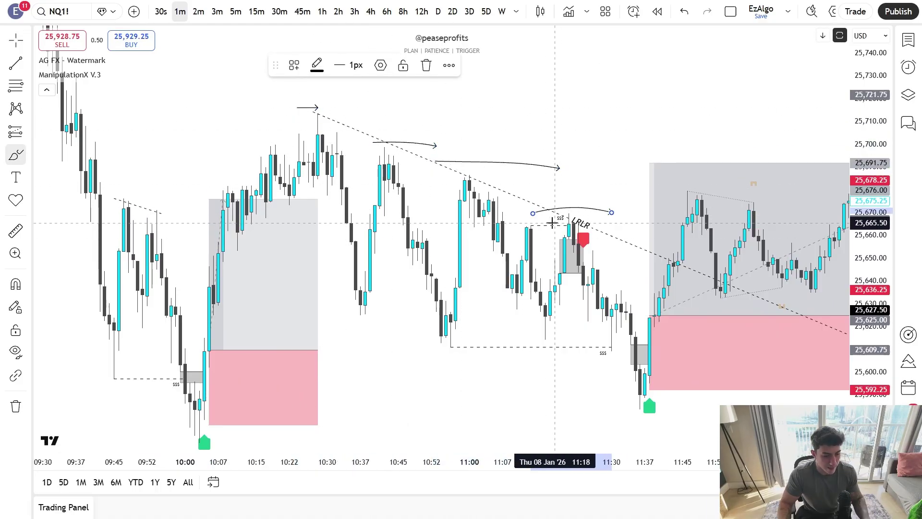
pyautogui.moveTo(690, 311)
pyautogui.mouseDown()
pyautogui.moveTo(743, 353)
pyautogui.moveTo(550, 280)
pyautogui.mouseUp()
pyautogui.hotkey('ctrl', 'z')
pyautogui.hotkey('ctrl', 'z')
pyautogui.hotkey('ctrl', 'z')
pyautogui.hotkey('ctrl', 'z')
pyautogui.hotkey('ctrl', 'z')
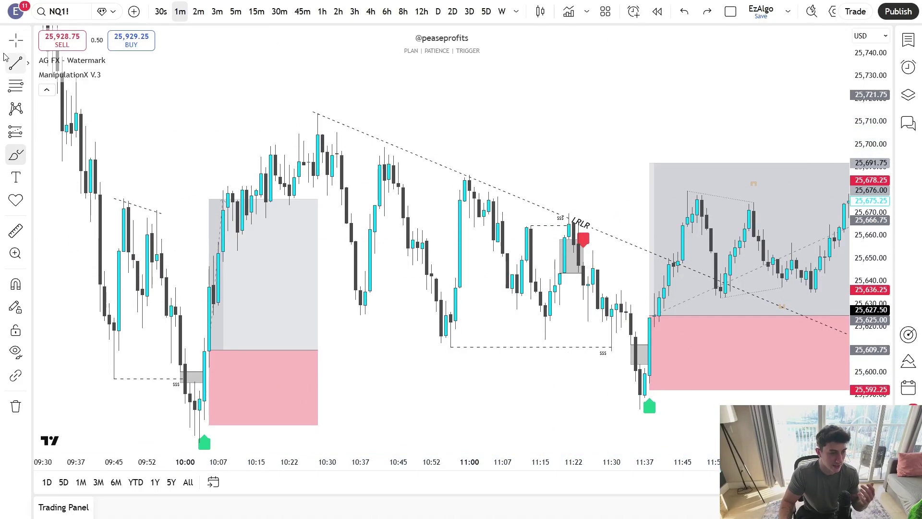
pyautogui.press('Escape')
pyautogui.moveTo(508, 302); pyautogui.dragTo(455, 283)
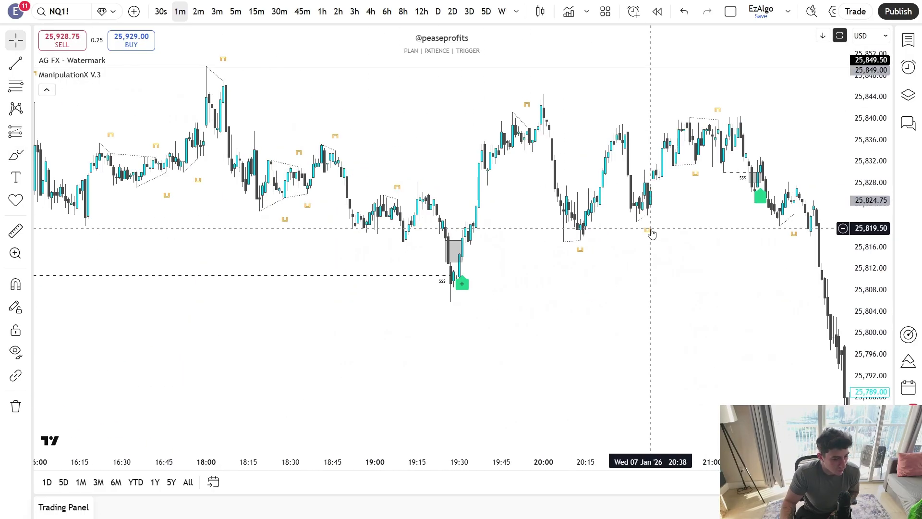
# - Draw a rectangle below the dashed sweep line around the 19:30 long signal, spanning about 16:25 to 20:25 and 25,810 to 25,800
pyautogui.moveTo(567, 241); pyautogui.dragTo(774, 276)
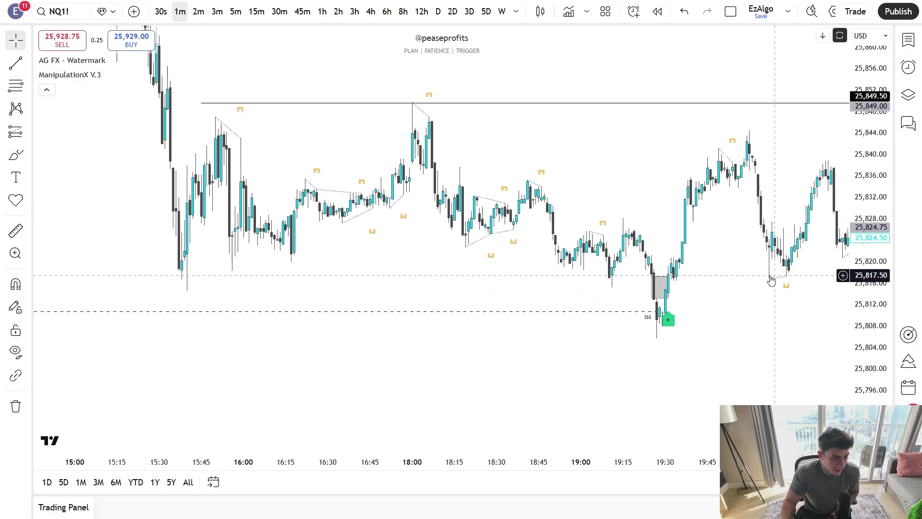
pyautogui.moveTo(869, 276); pyautogui.dragTo(870, 159)
pyautogui.scroll(5, 591, 261)
pyautogui.moveTo(544, 251); pyautogui.dragTo(480, 223)
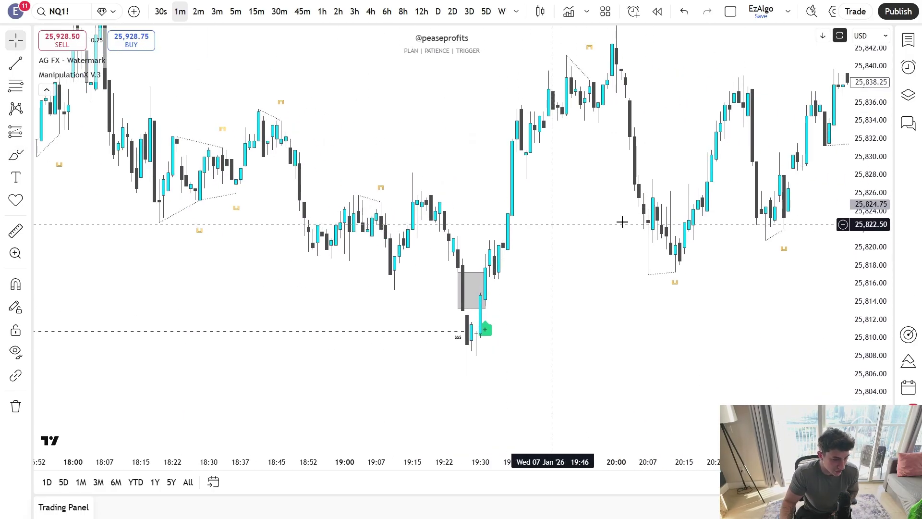
pyautogui.moveTo(868, 261); pyautogui.dragTo(860, 348)
pyautogui.scroll(-4, 614, 317)
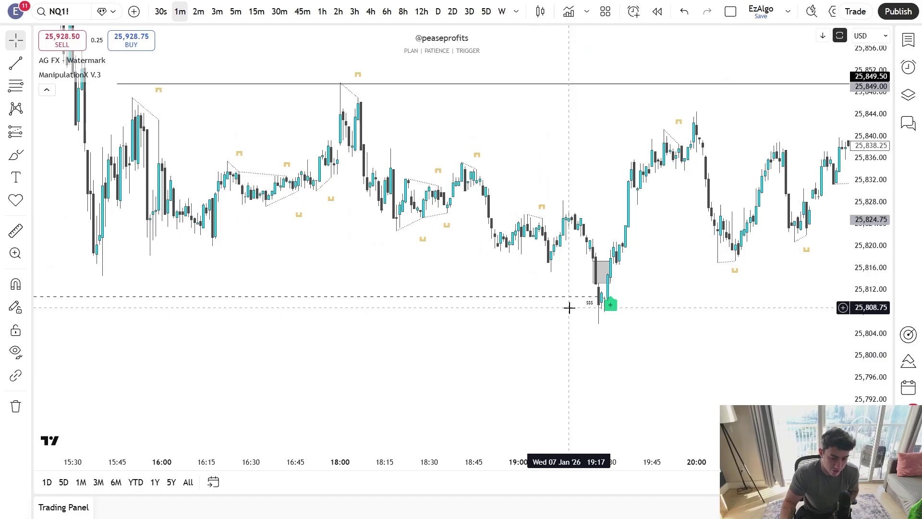
pyautogui.click(24, 154)
pyautogui.click(62, 284)
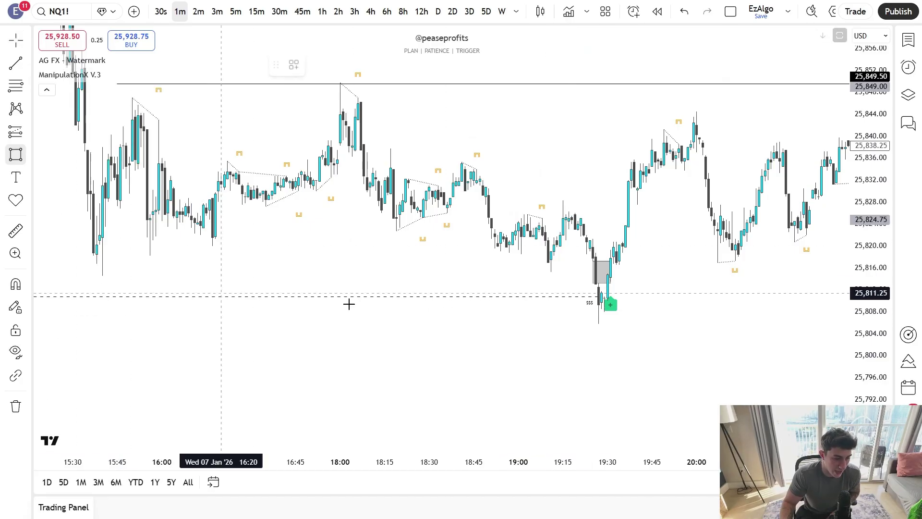
pyautogui.click(234, 298)
pyautogui.click(773, 353)
pyautogui.moveTo(494, 368); pyautogui.dragTo(404, 370)
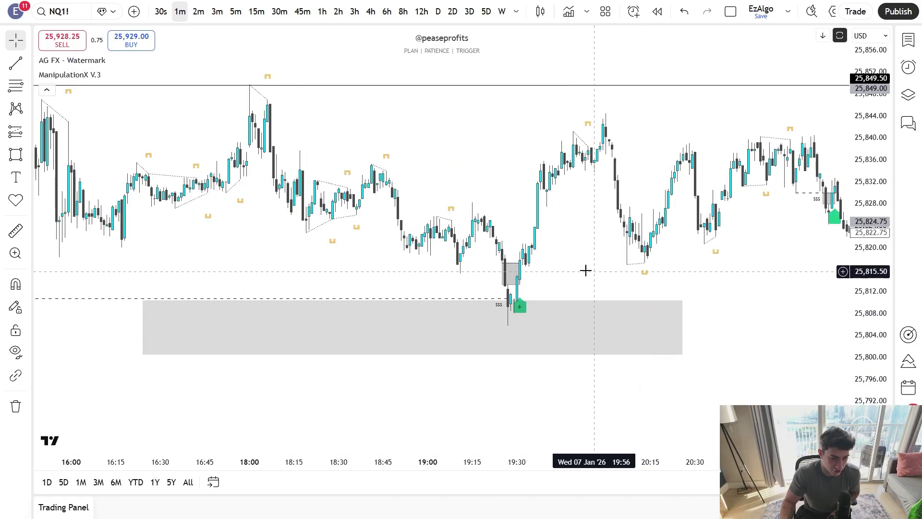
# - Sketch the rally out of the 19:30 sweep low with a Brush stroke and undo it
pyautogui.click(24, 155)
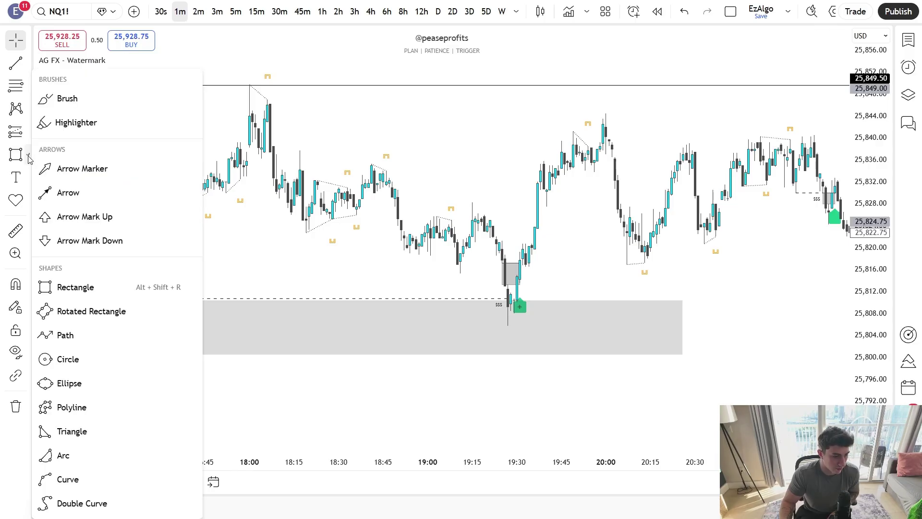
pyautogui.click(58, 97)
pyautogui.moveTo(505, 293)
pyautogui.mouseDown()
pyautogui.moveTo(509, 311)
pyautogui.moveTo(548, 181)
pyautogui.mouseUp()
pyautogui.hotkey('ctrl', 'z')
pyautogui.hotkey('ctrl', 'z')
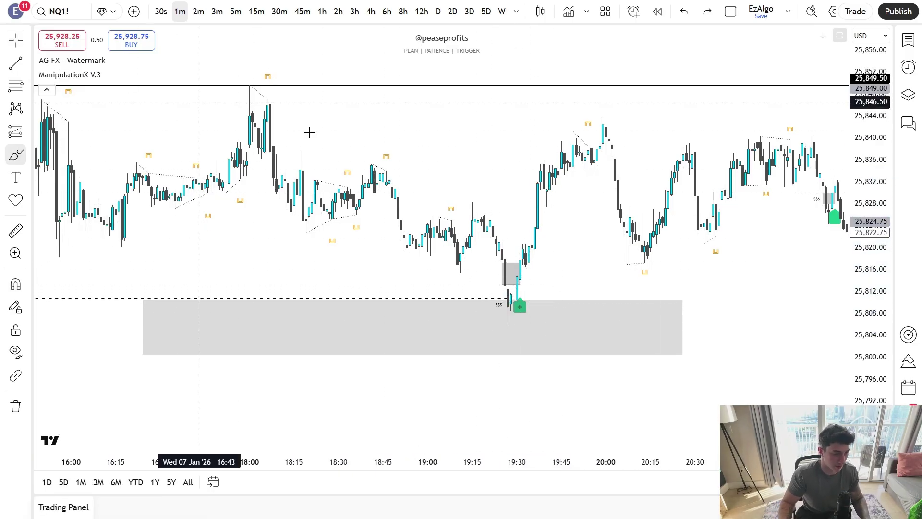
# - Switch the chart to BTCUSDT.P from the watchlist and view it on the 15-minute timeframe
pyautogui.click(908, 40)
pyautogui.click(802, 84)
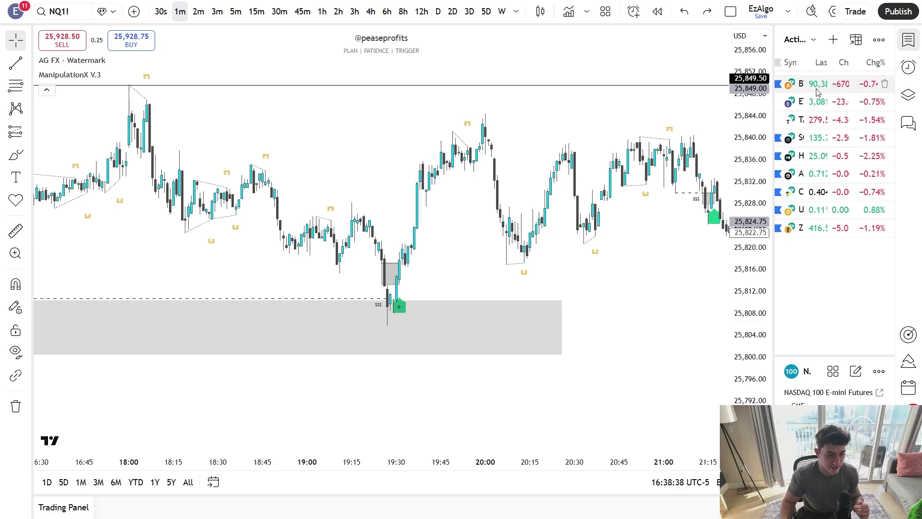
pyautogui.click(236, 11)
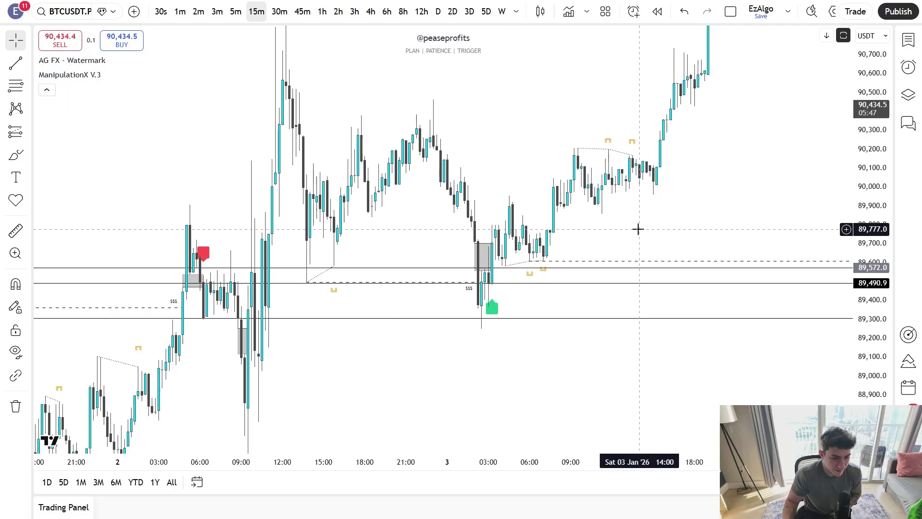
# - Remove all existing drawings from the BTCUSDT.P chart, including the horizontal price lines
pyautogui.rightClick(637, 229)
pyautogui.moveTo(692, 432)
pyautogui.click(692, 459)
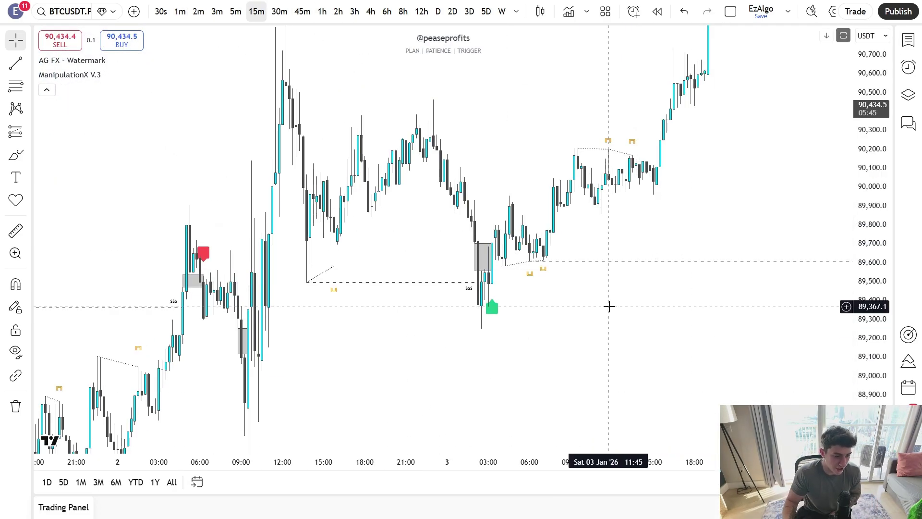
# - Place a Long Position at the 3 January 03:00 long signal with entry 89,708.1, stop 89,233.9 and target 91,860.6
pyautogui.moveTo(856, 214); pyautogui.dragTo(863, 250)
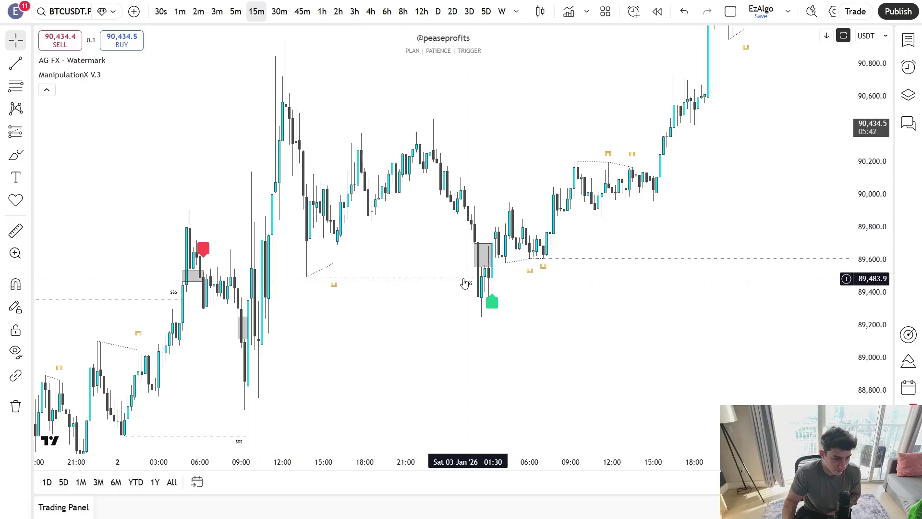
pyautogui.click(29, 133)
pyautogui.click(82, 147)
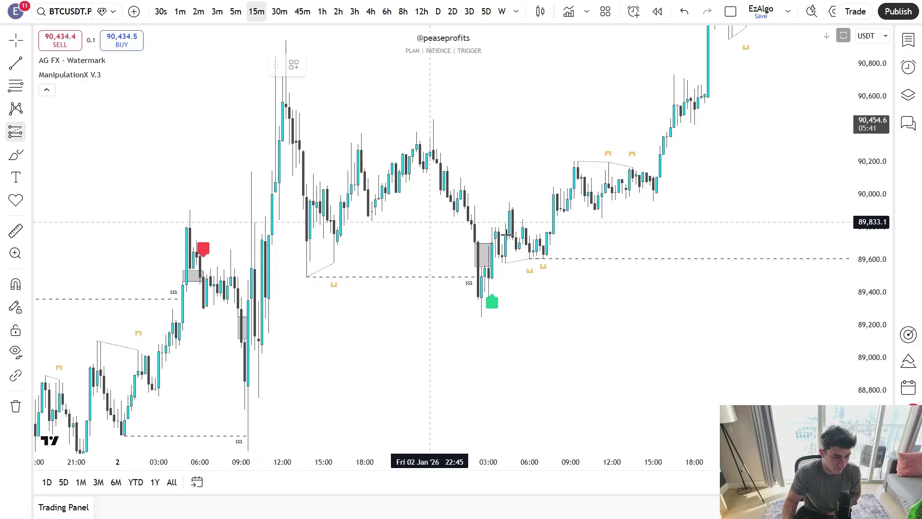
pyautogui.click(495, 242)
pyautogui.moveTo(495, 356); pyautogui.dragTo(496, 318)
pyautogui.scroll(-6, 680, 261)
pyautogui.moveTo(648, 228); pyautogui.dragTo(504, 321)
pyautogui.scroll(-5, 504, 321)
pyautogui.moveTo(710, 274); pyautogui.dragTo(733, 135)
pyautogui.scroll(-5, 640, 295)
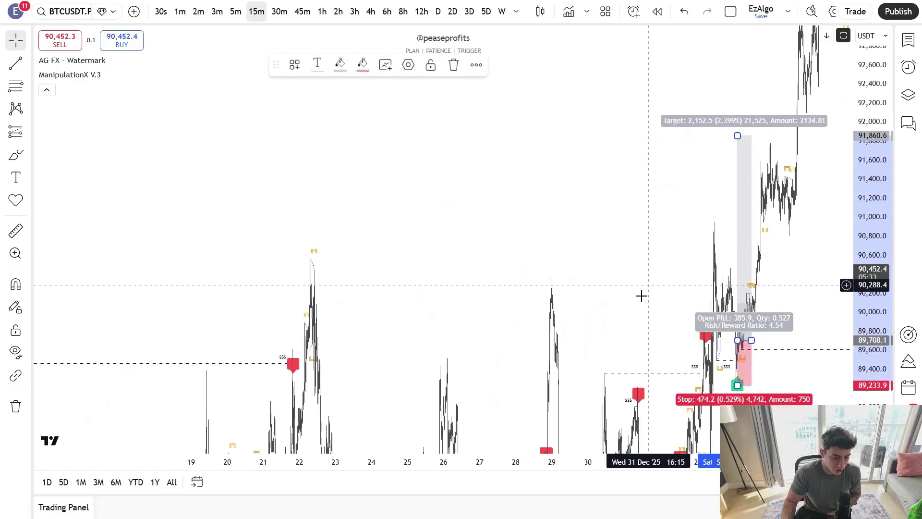
# - Raise the BTCUSDT.P Long Position's target to about 93,550
pyautogui.moveTo(538, 189); pyautogui.dragTo(530, 325)
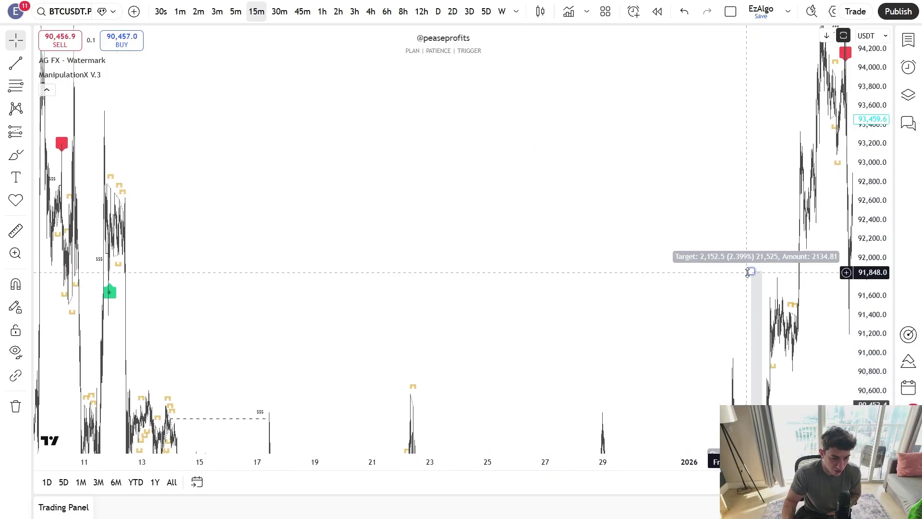
pyautogui.moveTo(750, 272); pyautogui.dragTo(753, 109)
pyautogui.moveTo(651, 352); pyautogui.dragTo(675, 247)
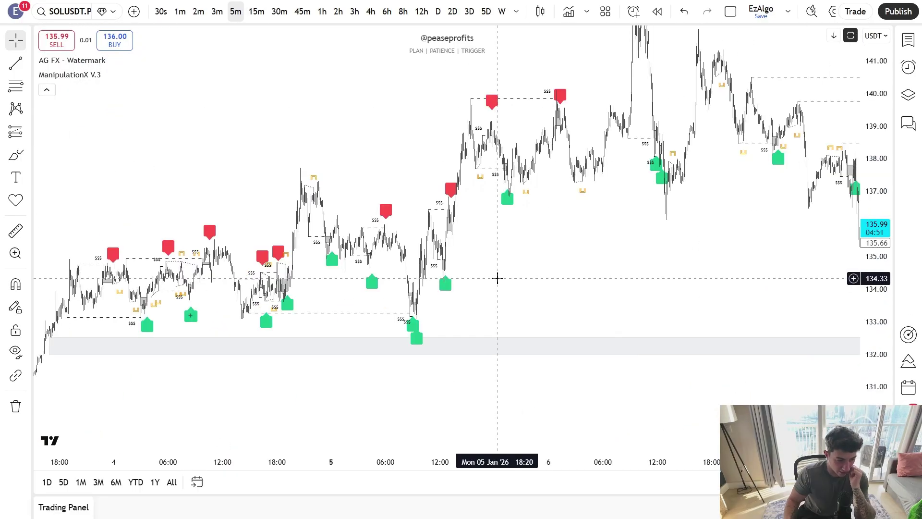
# - Examine the ManipulationX long and short signals and liquidity sweeps between 2 and 5 January on the five-minute SOLUSDT.P chart
pyautogui.hscroll(-10, 498, 277)
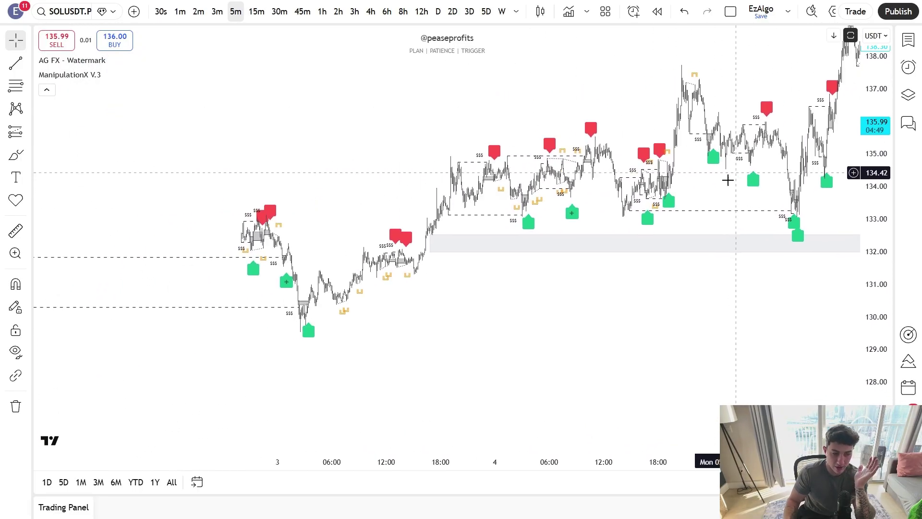
pyautogui.hscroll(5, 461, 380)
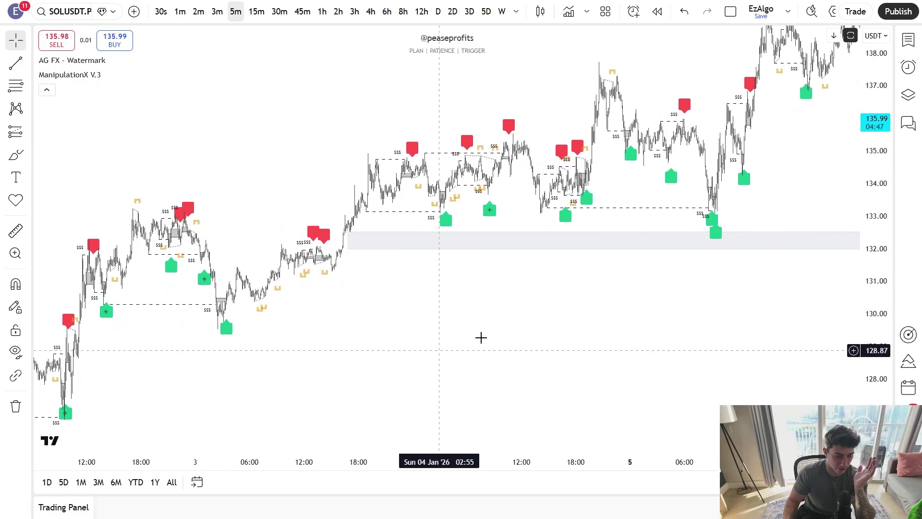
pyautogui.scroll(3, 470, 392)
pyautogui.scroll(5, 468, 389)
pyautogui.moveTo(876, 332); pyautogui.dragTo(876, 169)
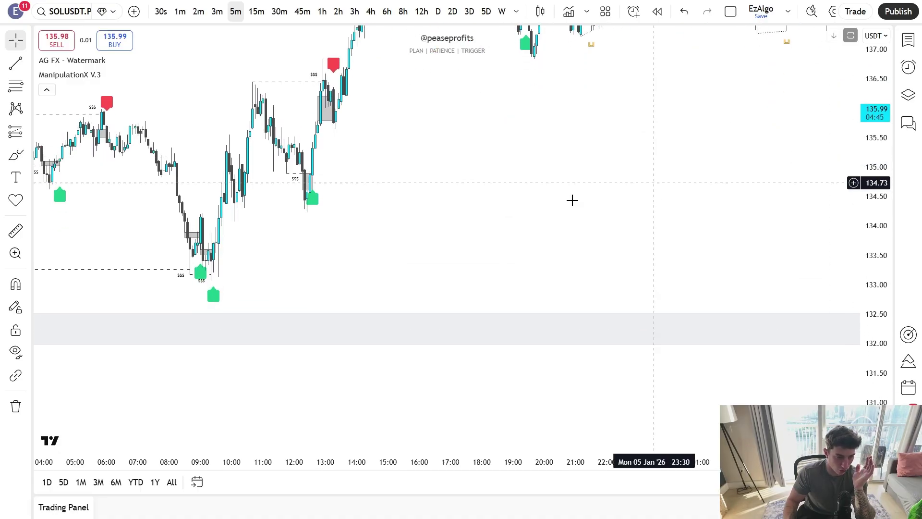
pyautogui.moveTo(427, 228); pyautogui.dragTo(769, 295)
pyautogui.scroll(-2, 499, 308)
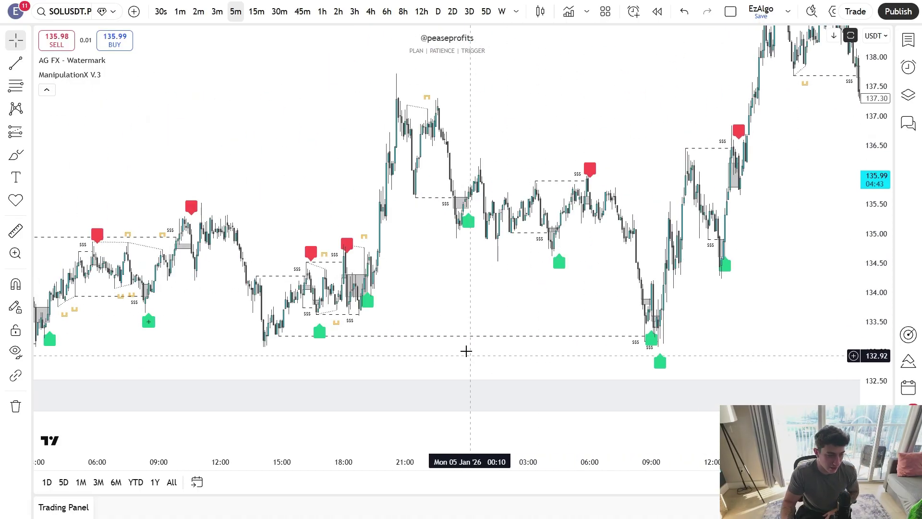
pyautogui.scroll(5, 546, 315)
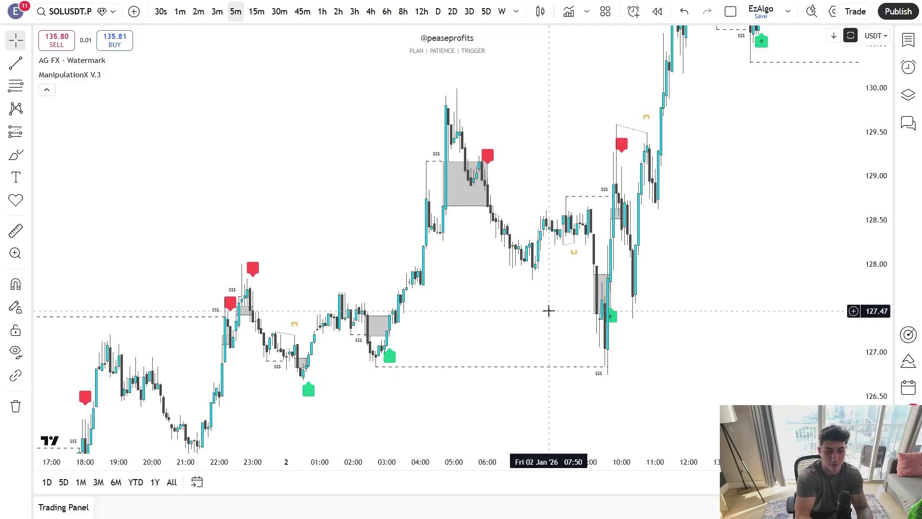
pyautogui.moveTo(597, 309); pyautogui.dragTo(575, 299)
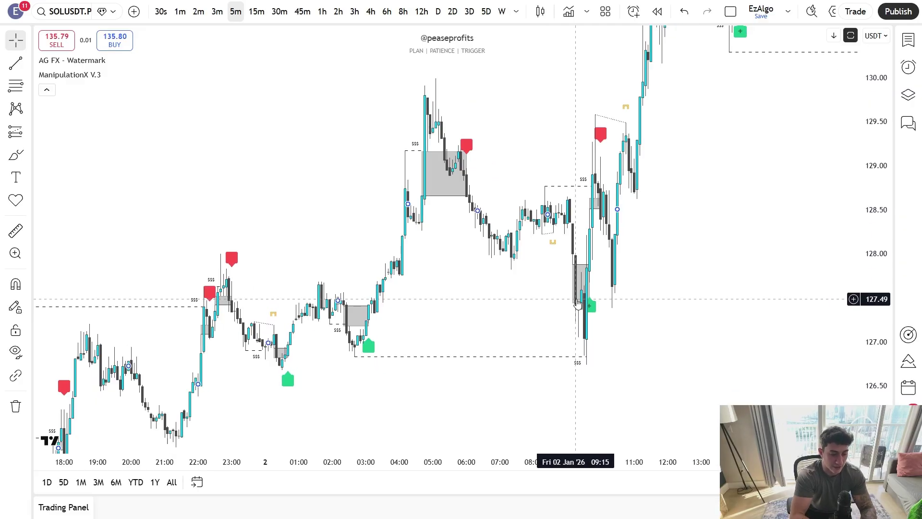